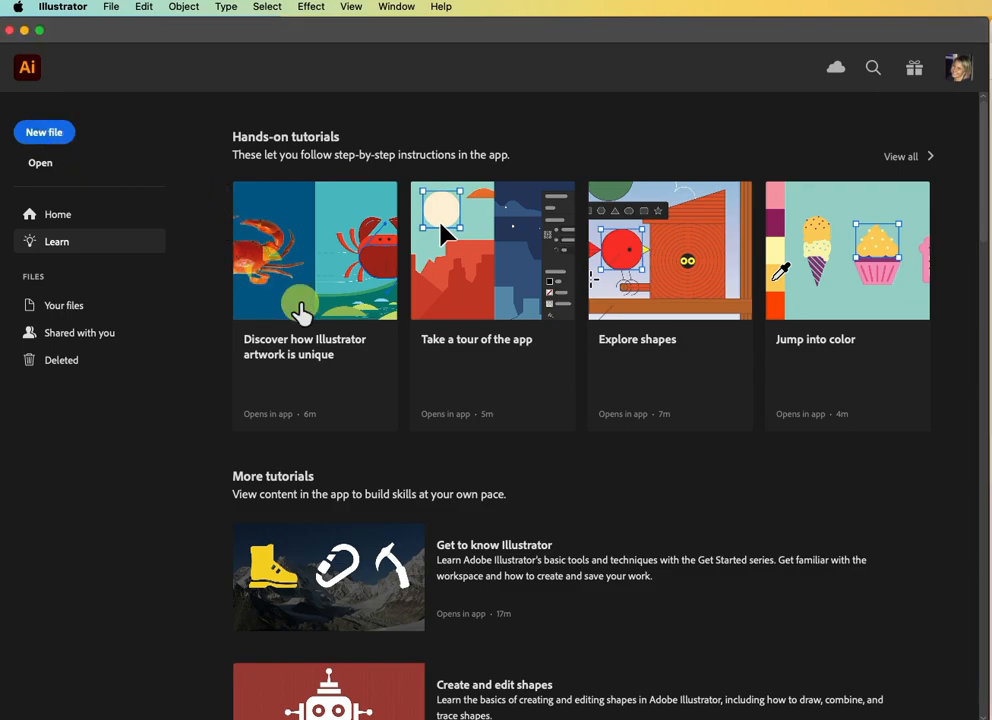
# Create a new print document from the Letter preset with inches as units, portrait 8.5 x 11 in.
pyautogui.click(45, 136)
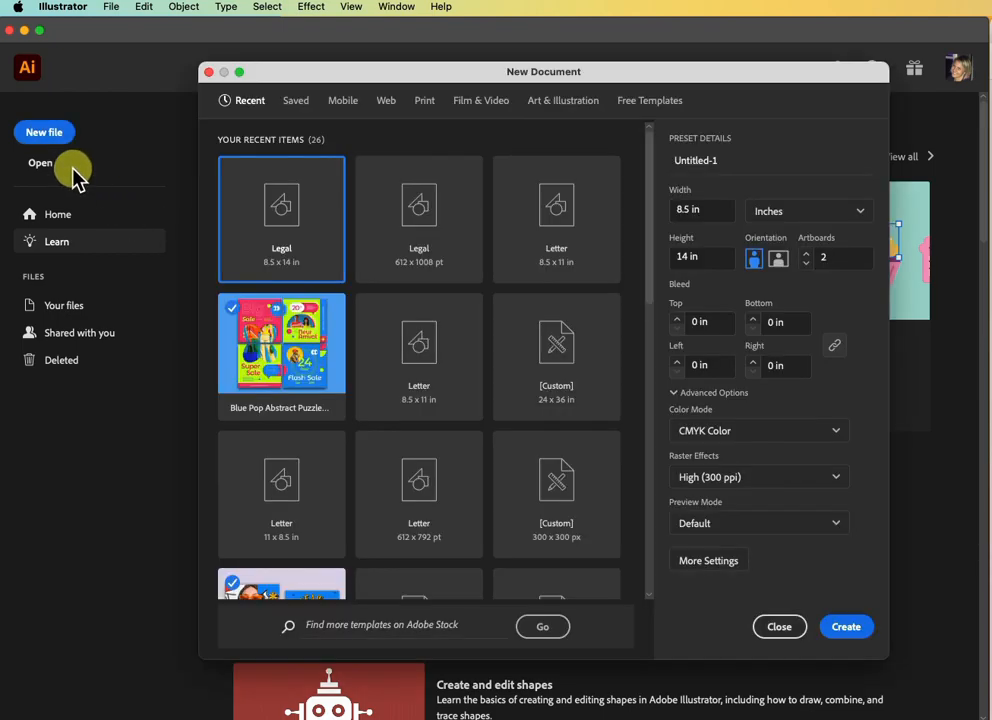
pyautogui.click(539, 240)
pyautogui.click(424, 104)
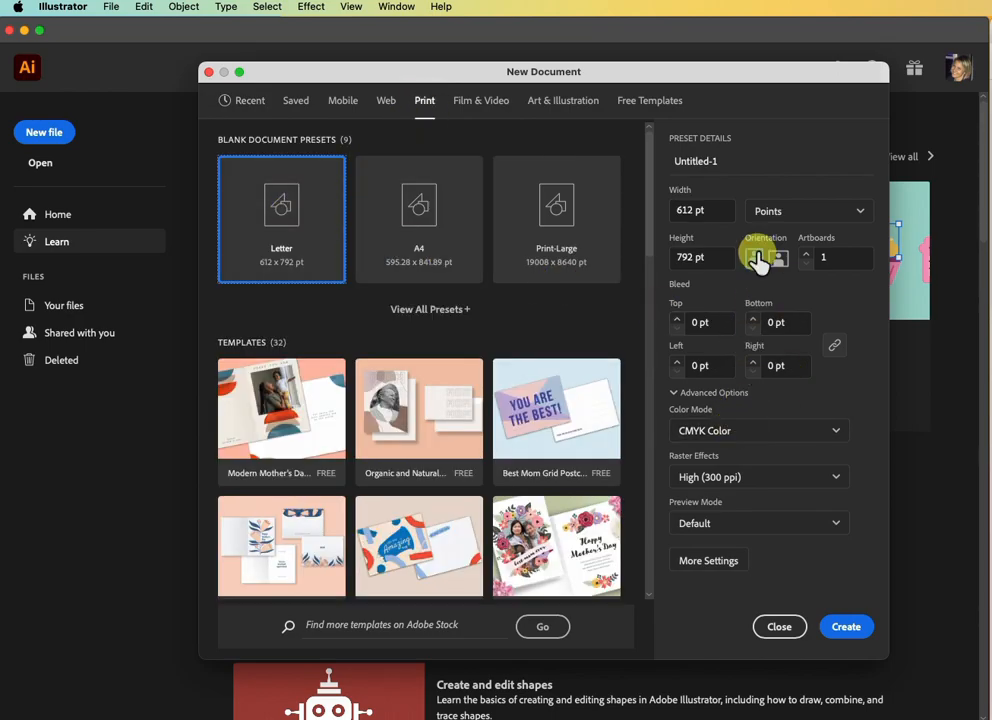
pyautogui.click(848, 212)
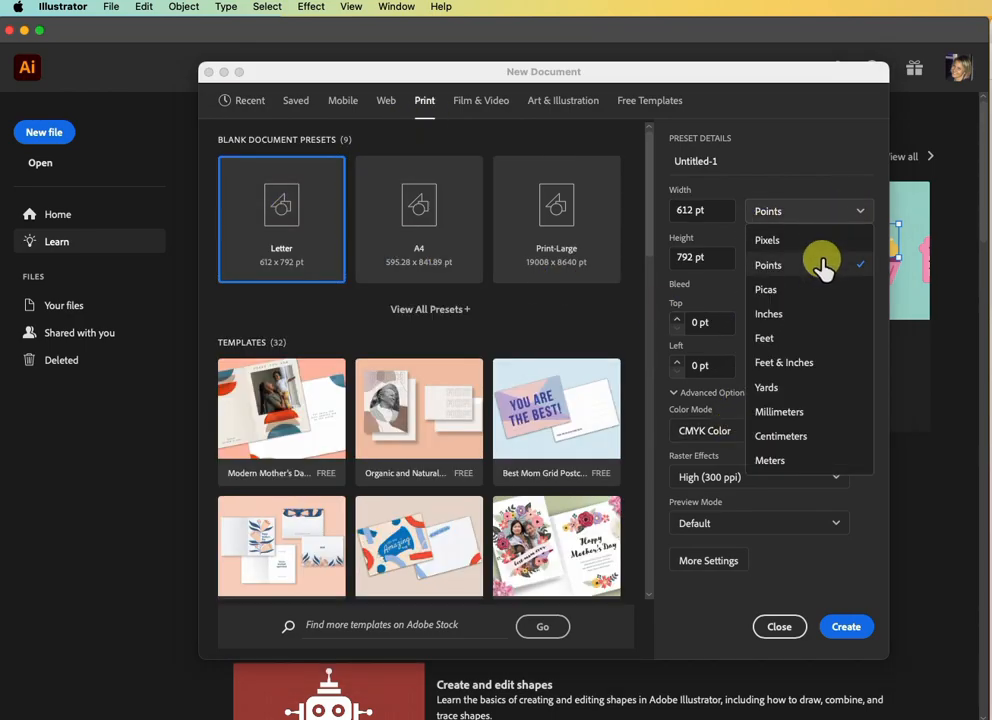
pyautogui.click(812, 313)
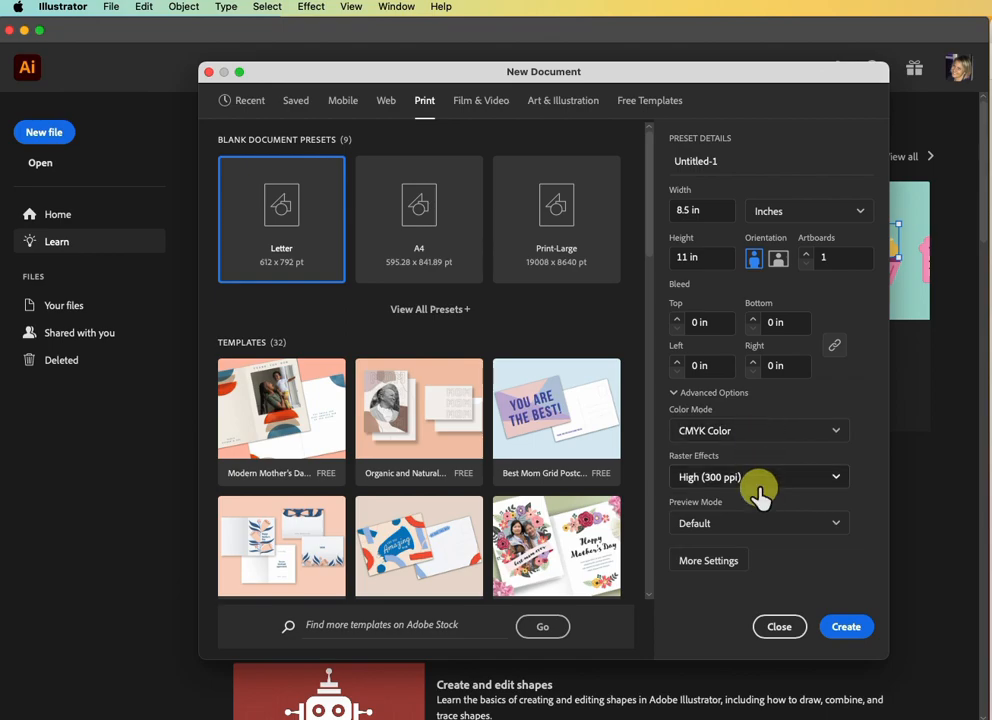
pyautogui.click(846, 628)
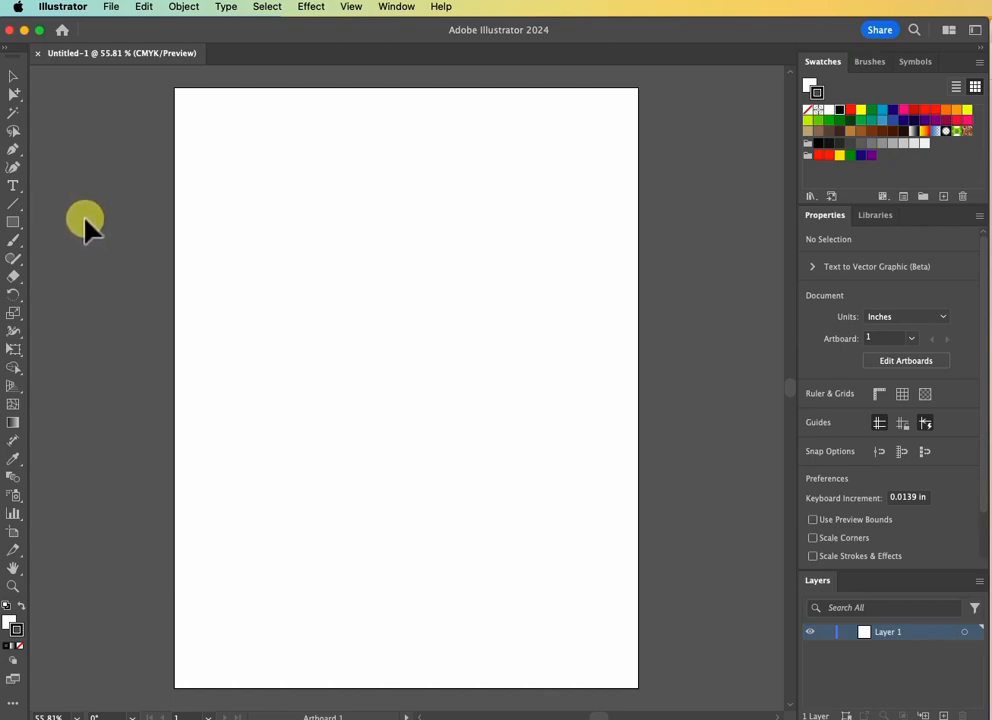
# Show the rulers and place a horizontal guide across the middle of the page at 5.5 in.
pyautogui.press('super+r')
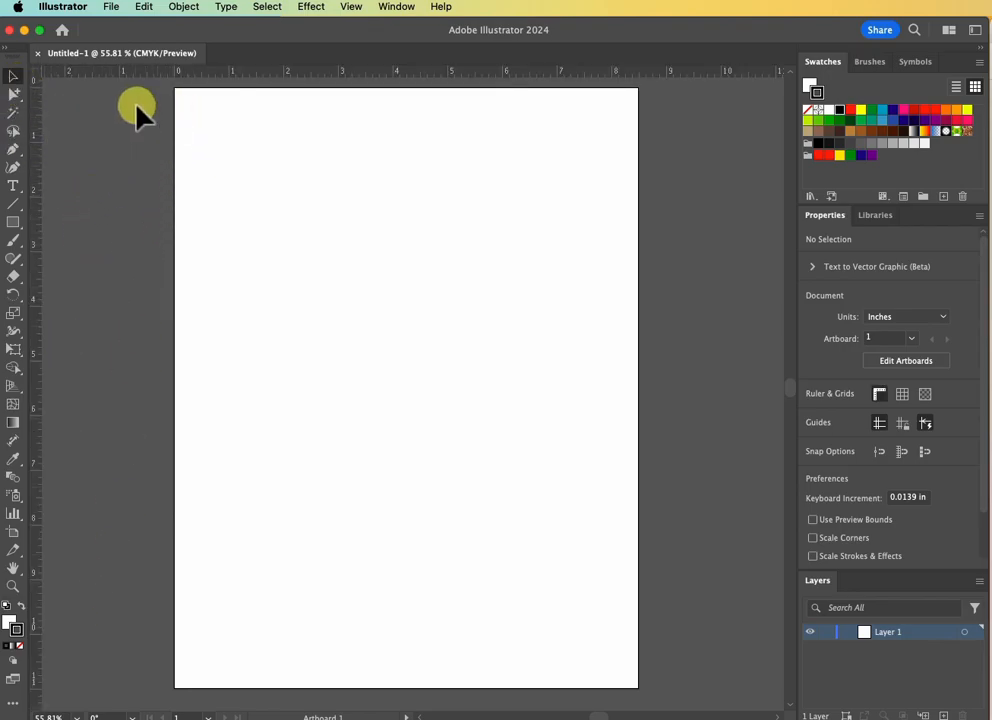
pyautogui.moveTo(139, 73); pyautogui.dragTo(77, 387)
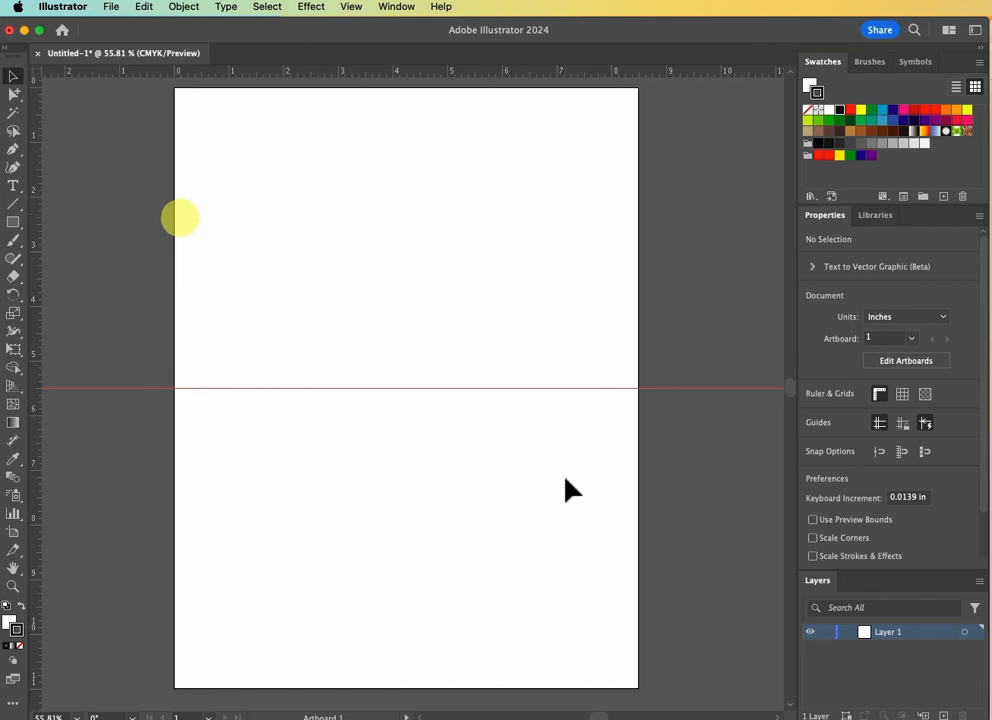
# Draw a rectangle 6 in wide and 4 in high.
pyautogui.click(14, 224)
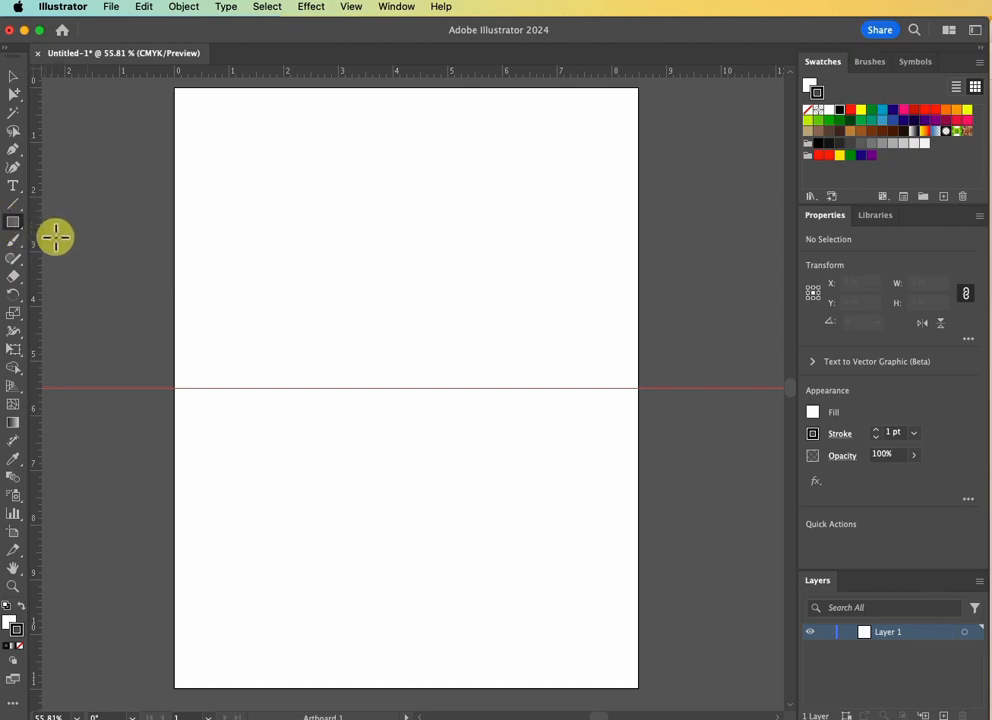
pyautogui.click(105, 255)
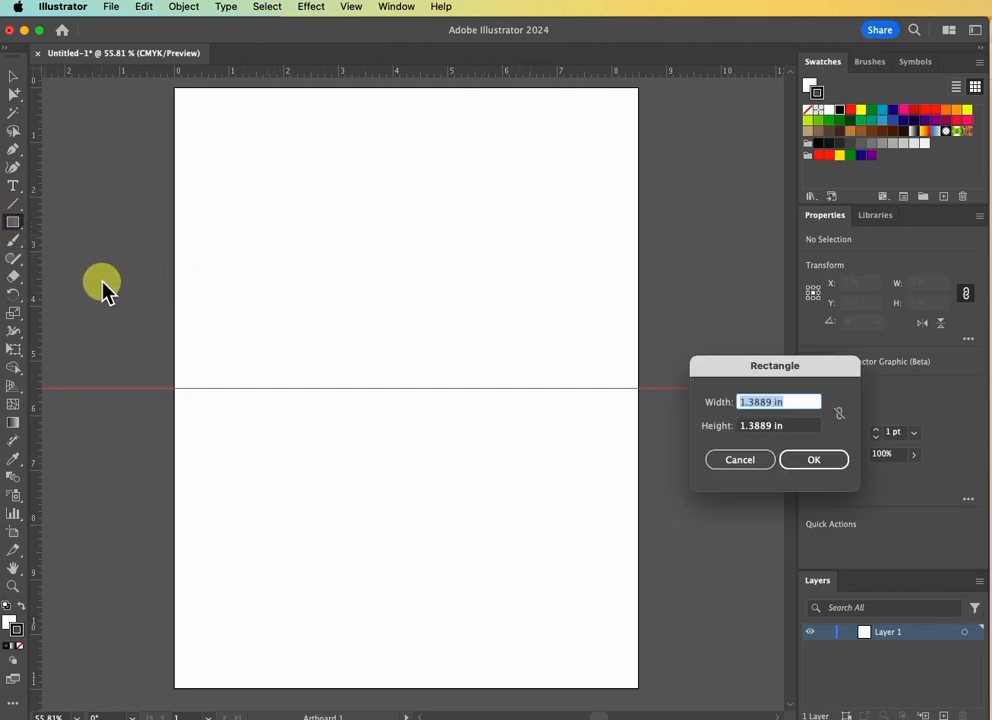
pyautogui.moveTo(769, 372); pyautogui.dragTo(480, 320)
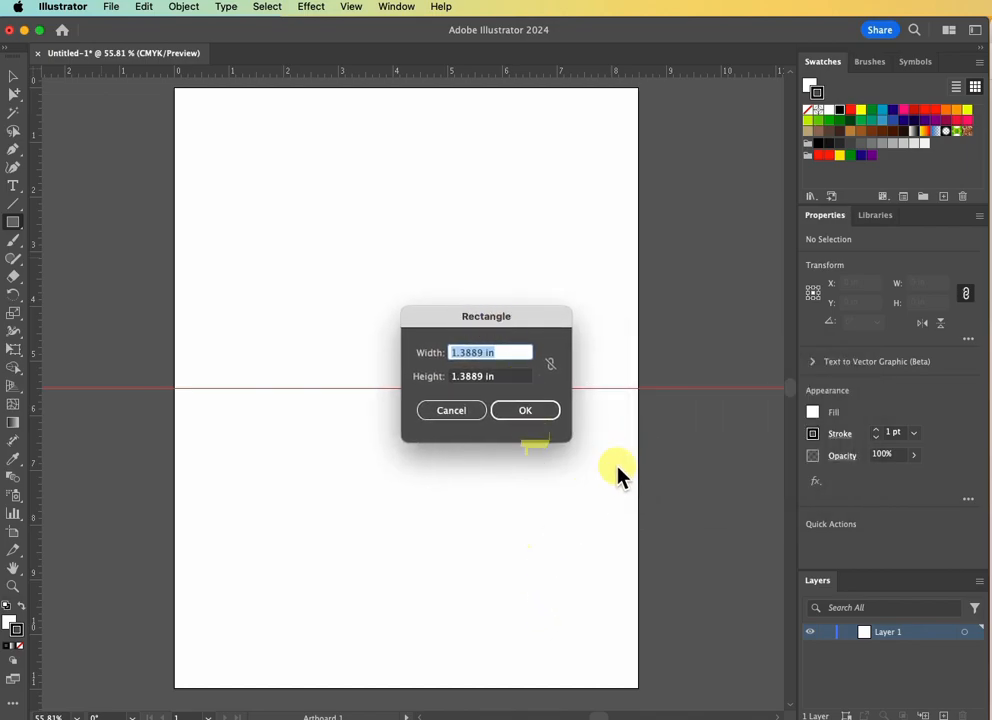
pyautogui.write('6 in')
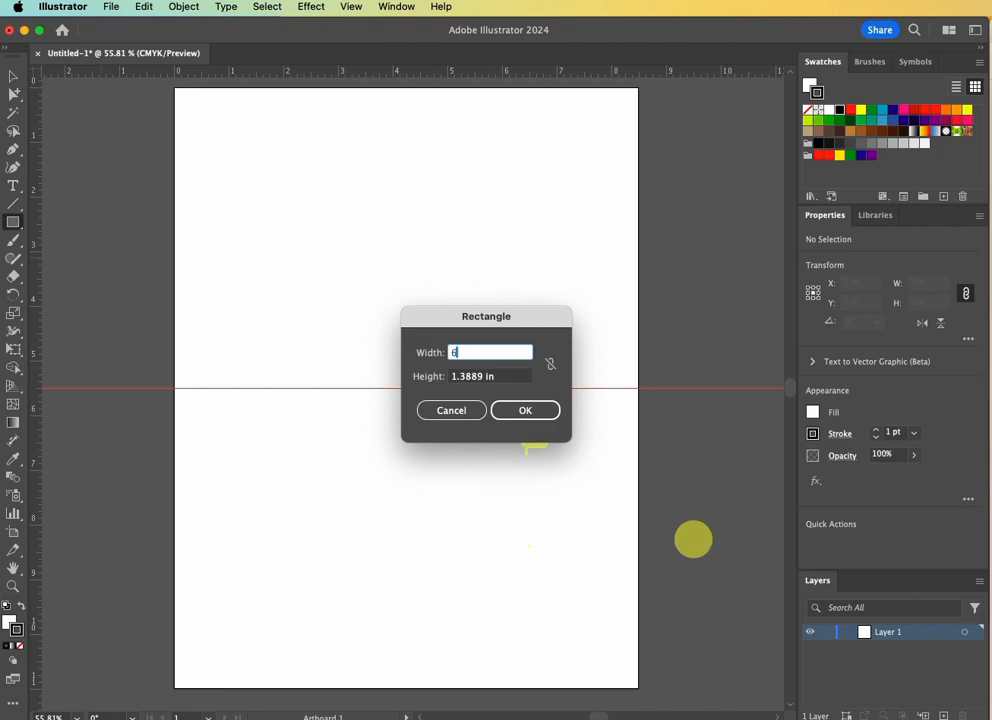
pyautogui.press('Tab')
pyautogui.write('4')
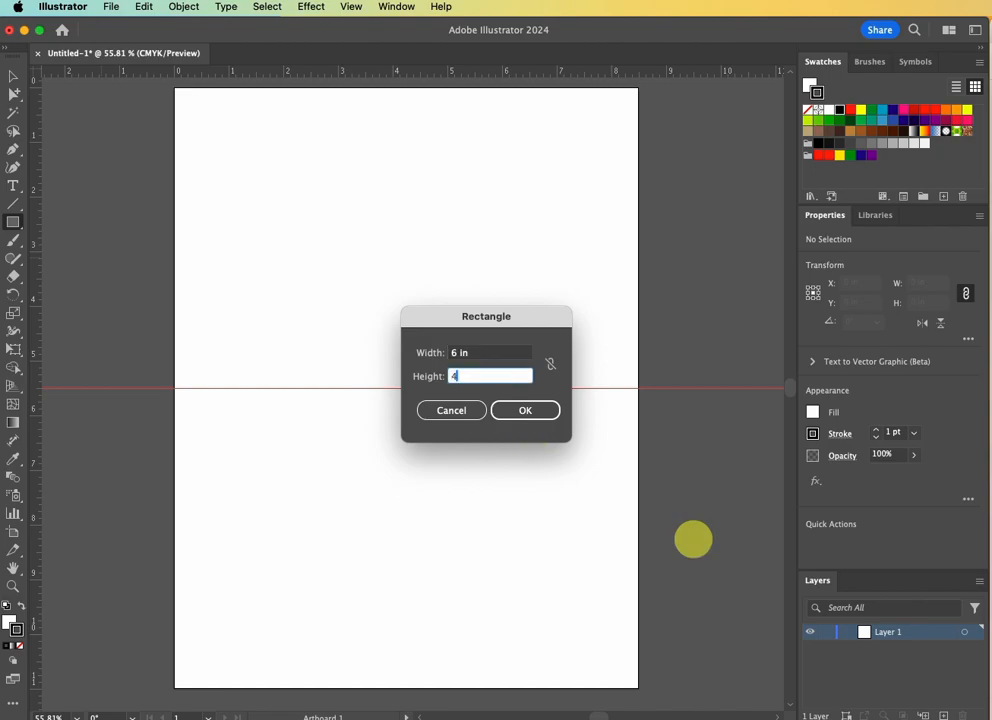
pyautogui.write(' in')
pyautogui.press('Return')
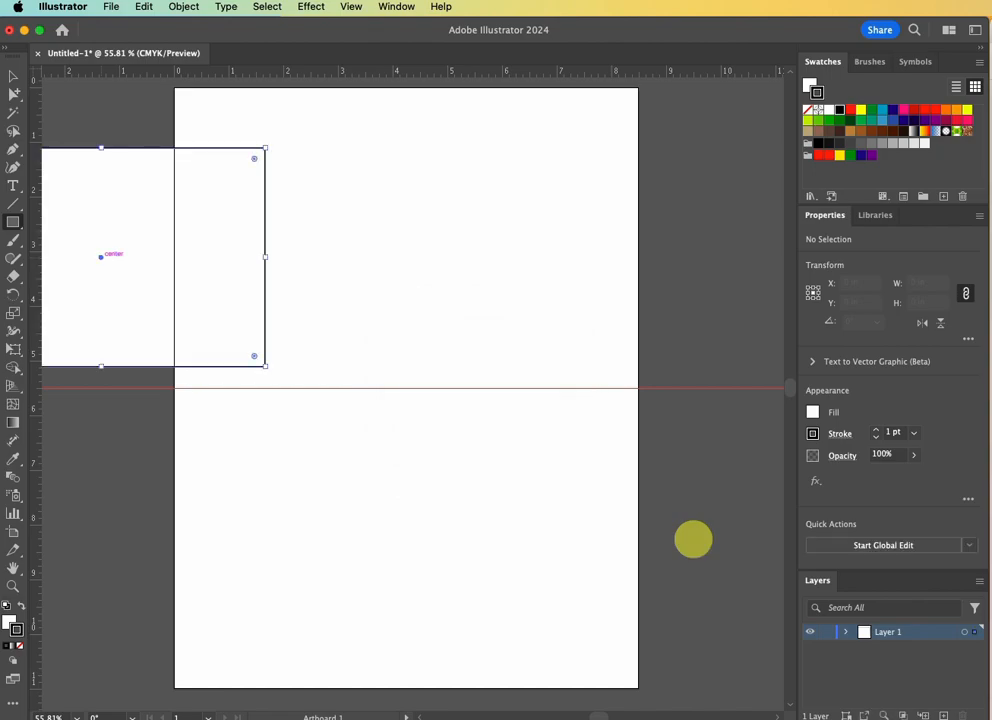
# Move the 6 x 4 in rectangle into the page's upper half, centred at about X 4.26 in, Y 2.76 in.
pyautogui.click(13, 77)
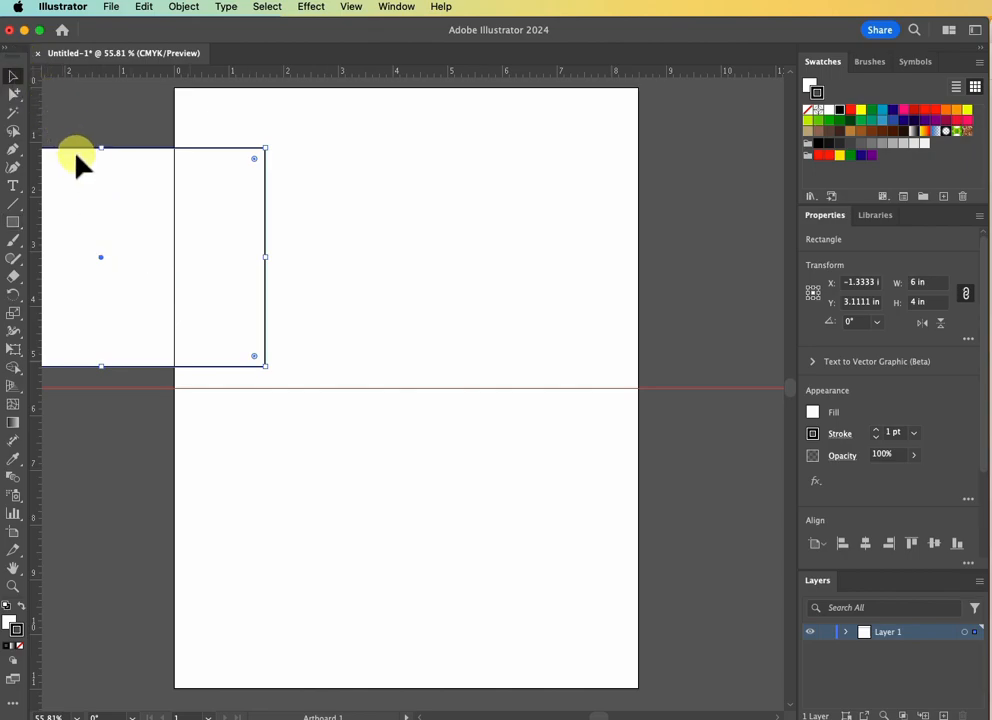
pyautogui.moveTo(89, 185); pyautogui.dragTo(396, 176)
pyautogui.press('Up')
pyautogui.press('Up')
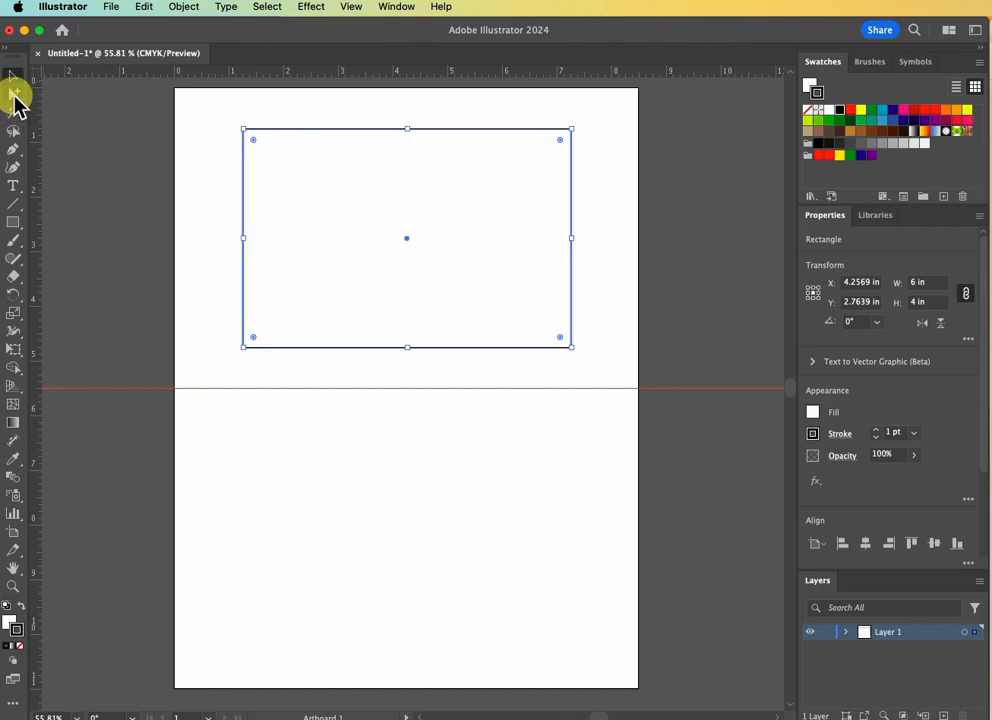
# Add horizontal guides at 2.75 in and 8.25 in, and nudge the rectangle so its centre sits at Y 2.75 in.
pyautogui.press('shift+super+b')
pyautogui.moveTo(92, 82); pyautogui.dragTo(69, 237)
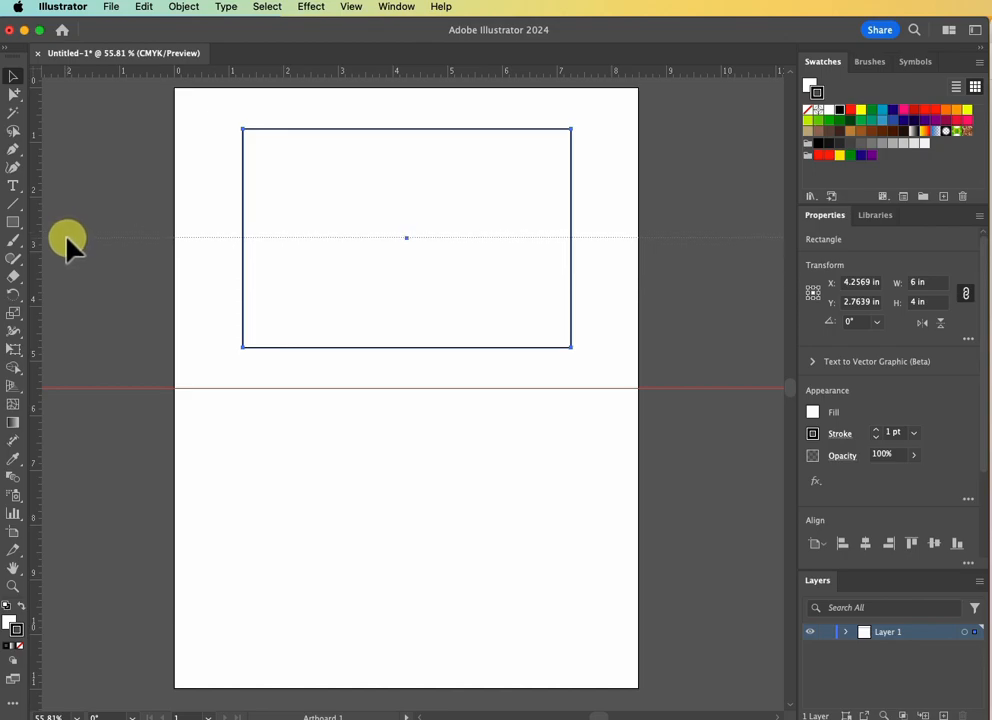
pyautogui.moveTo(67, 238); pyautogui.dragTo(68, 238)
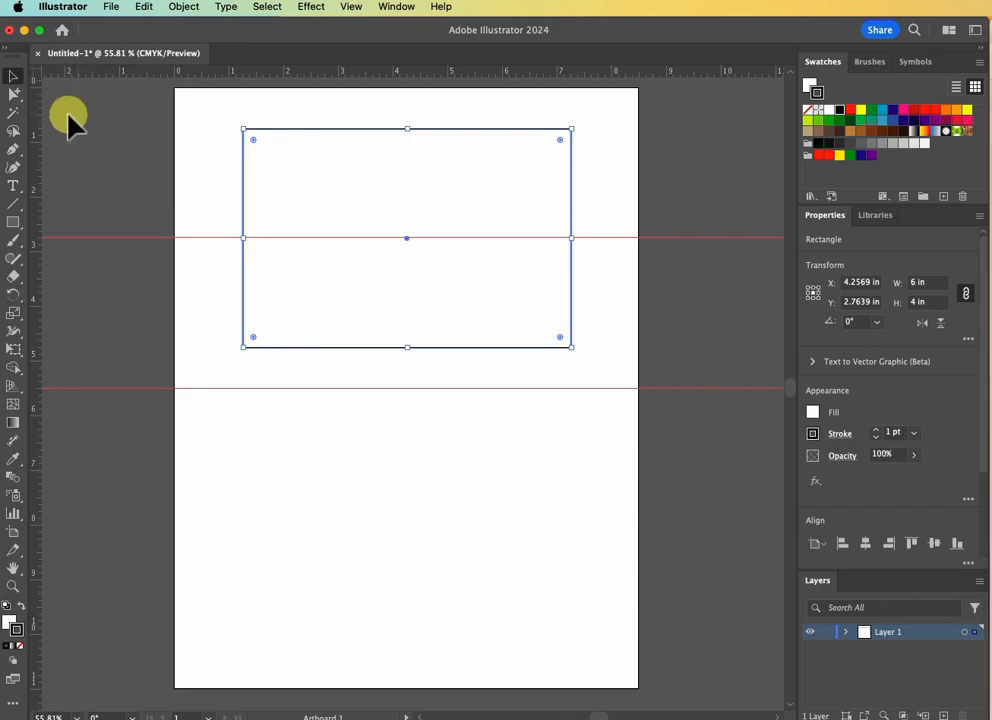
pyautogui.press('Up')
pyautogui.press('Up')
pyautogui.press('Down')
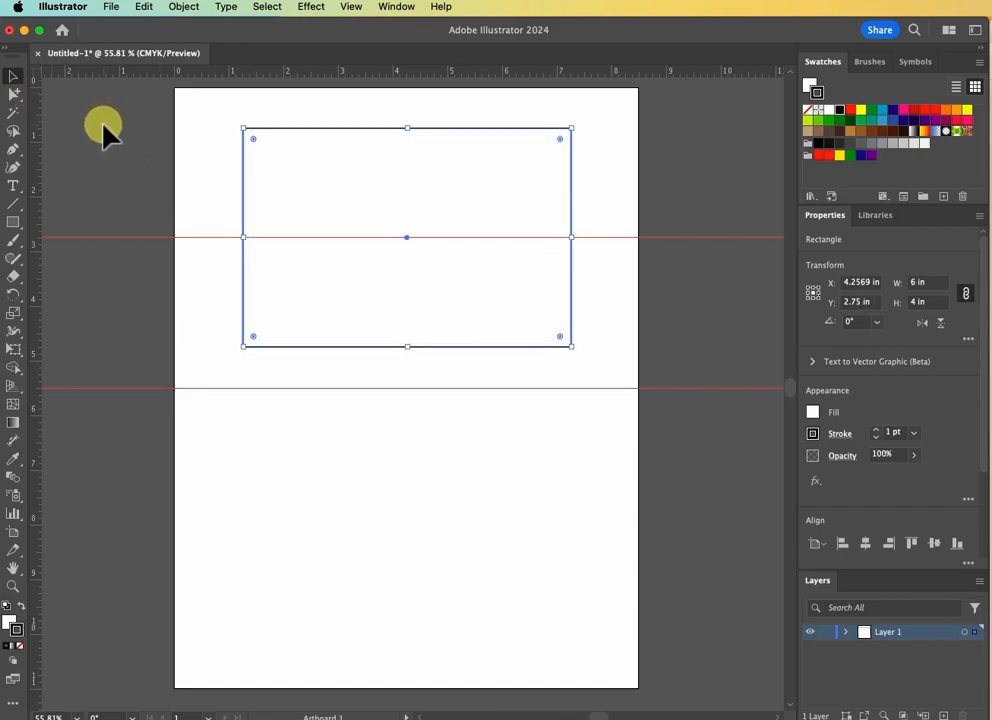
pyautogui.moveTo(108, 70); pyautogui.dragTo(72, 538)
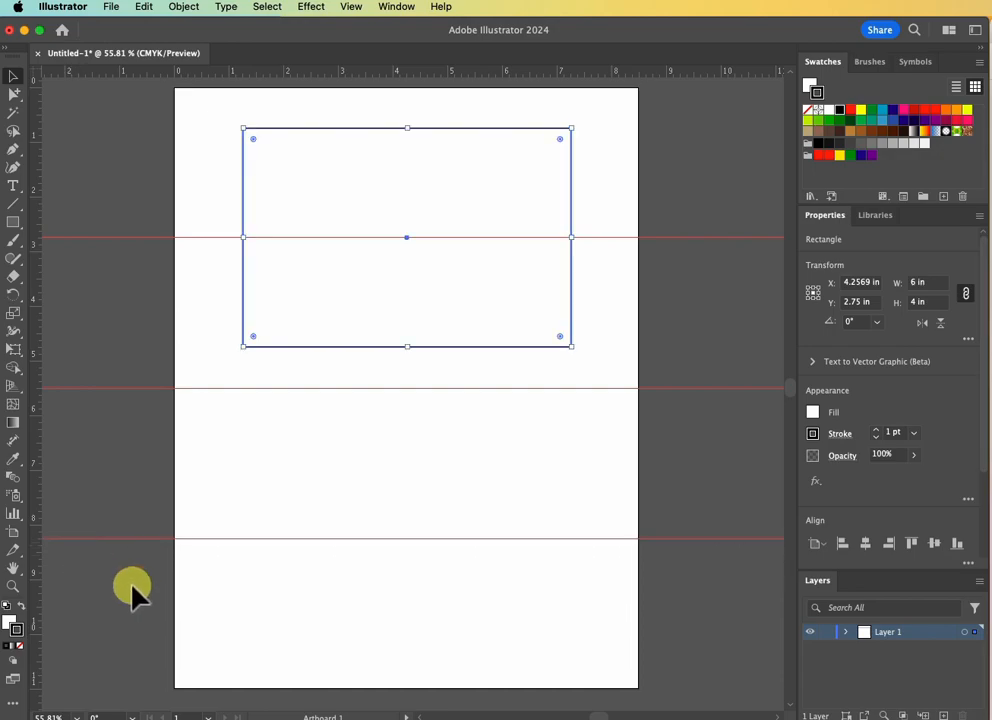
# Give the rectangle no fill and a light gray stroke.
pyautogui.click(490, 352)
pyautogui.click(494, 347)
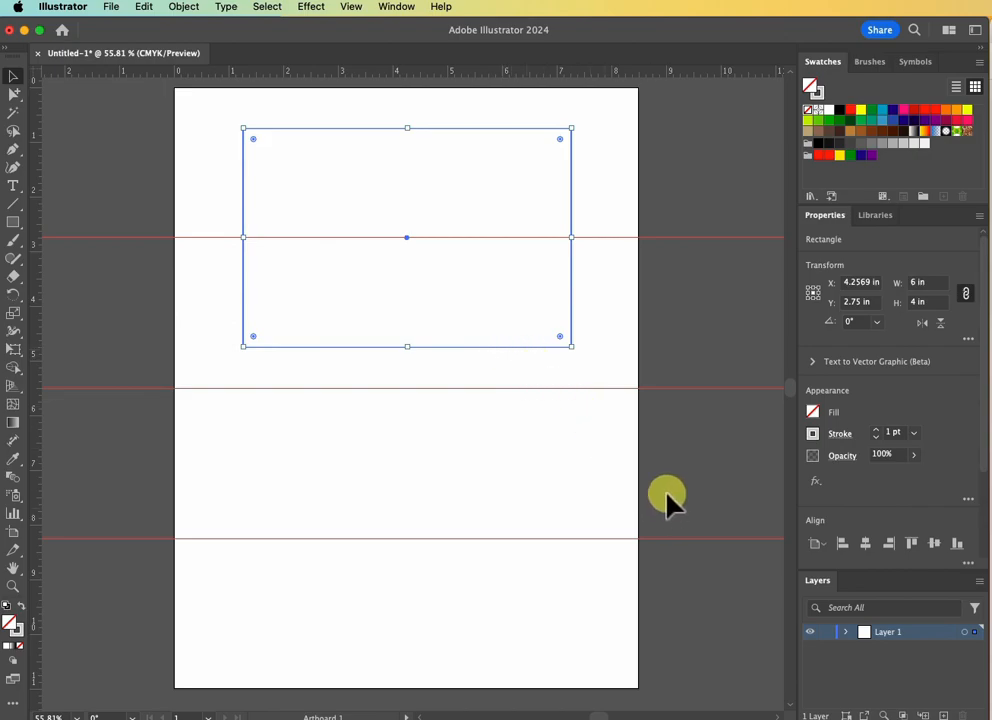
# Centre the rectangle horizontally on the artboard and duplicate it straight down, centred on the lower guide at Y 8.25 in.
pyautogui.click(865, 544)
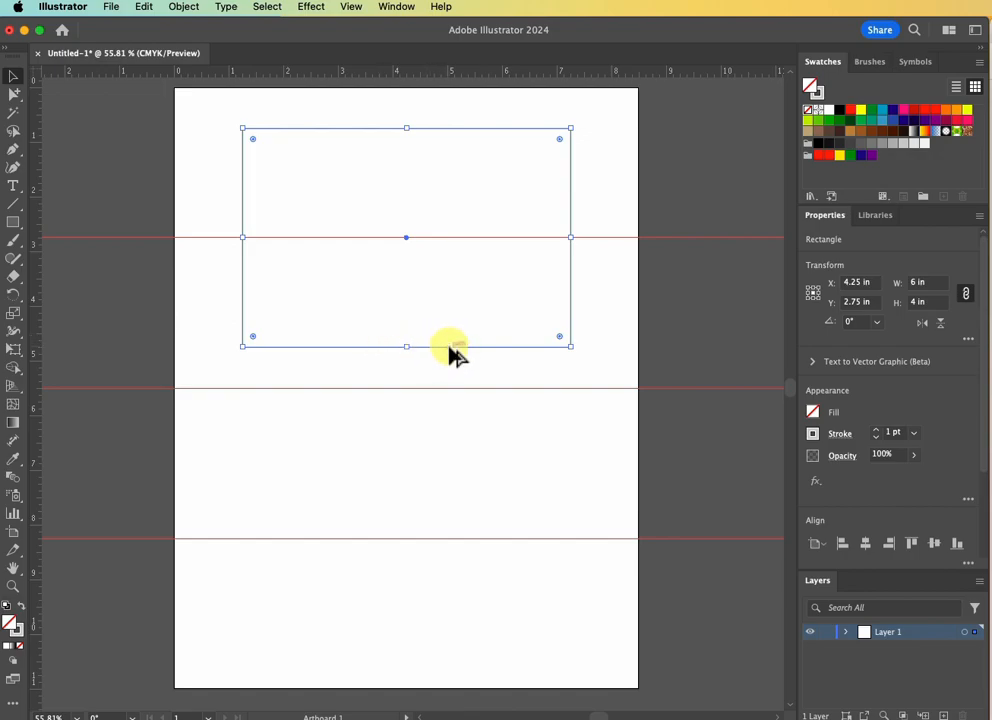
pyautogui.moveTo(449, 347); pyautogui.dragTo(463, 642)
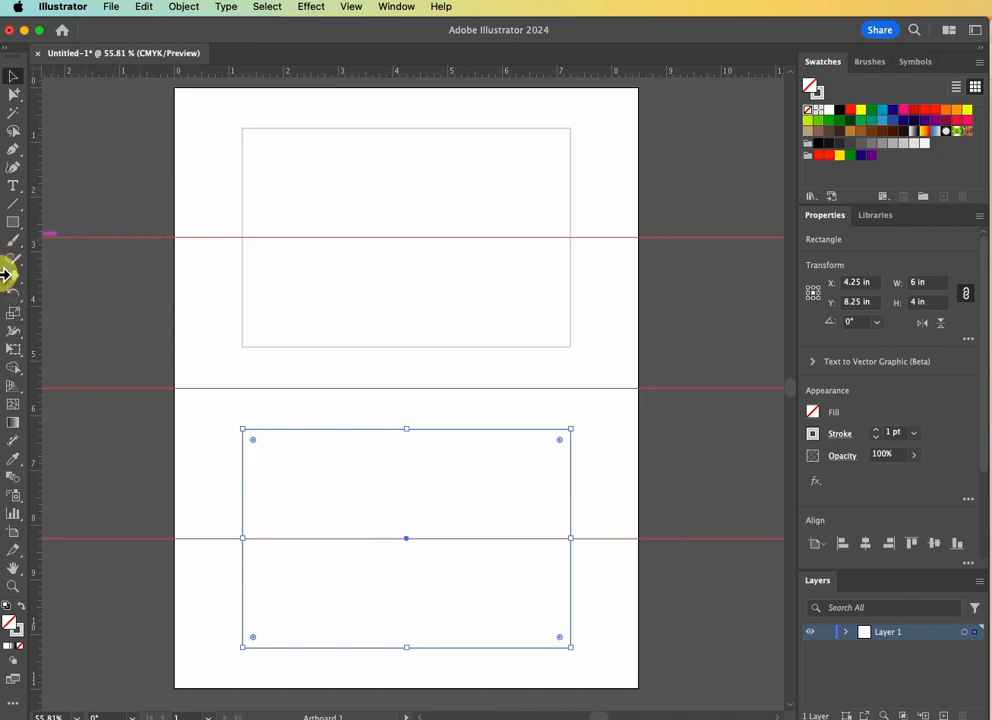
# Draw a second rectangle 7 in wide and 5 in high.
pyautogui.click(14, 224)
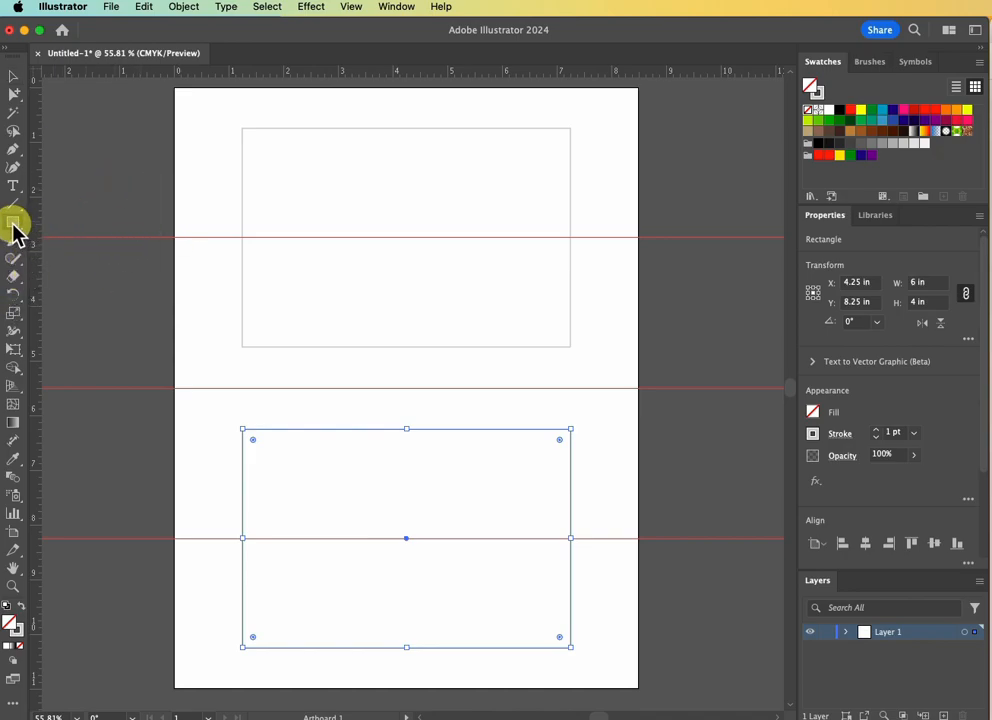
pyautogui.click(125, 331)
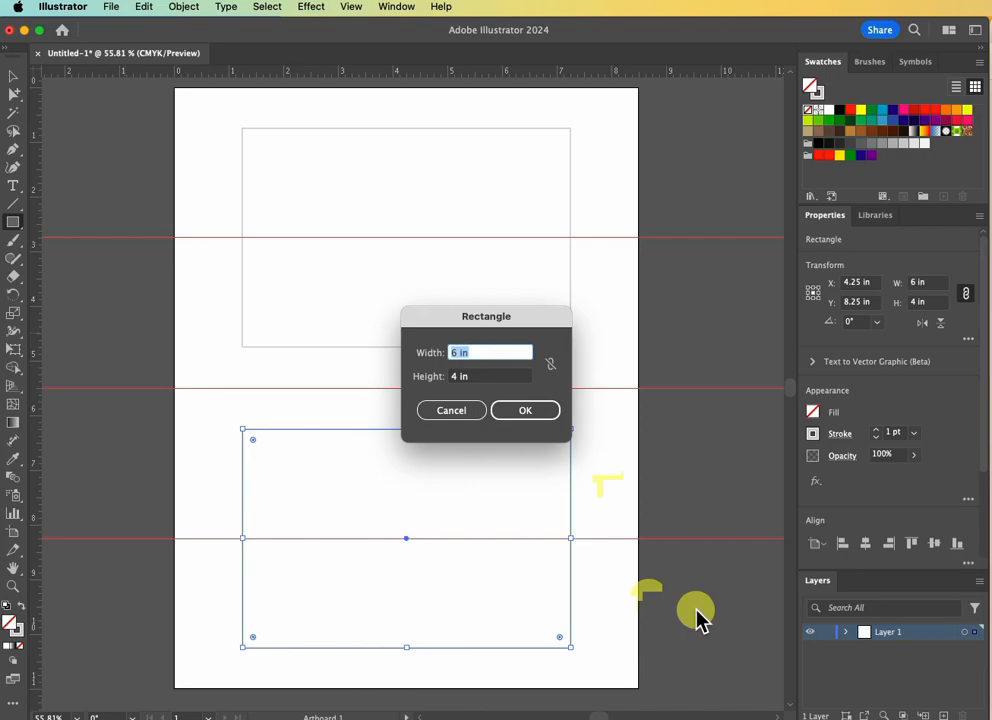
pyautogui.press('Left')
pyautogui.hotkey('shift', 'Right')
pyautogui.press('BackSpace')
pyautogui.write('7')
pyautogui.press('Tab')
pyautogui.write('5')
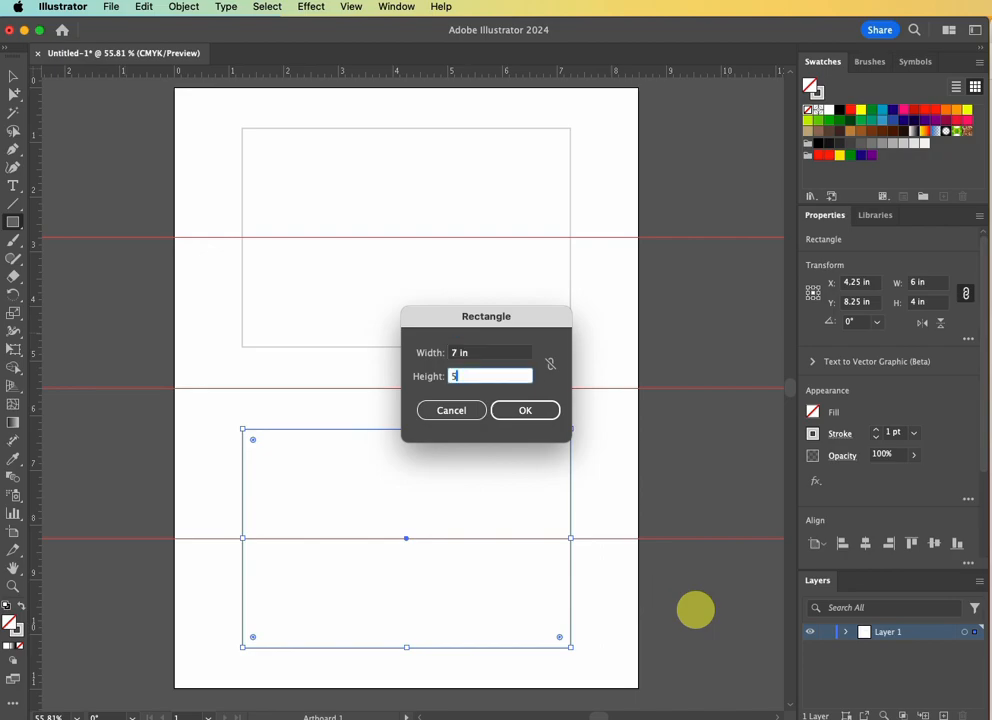
pyautogui.press('Return')
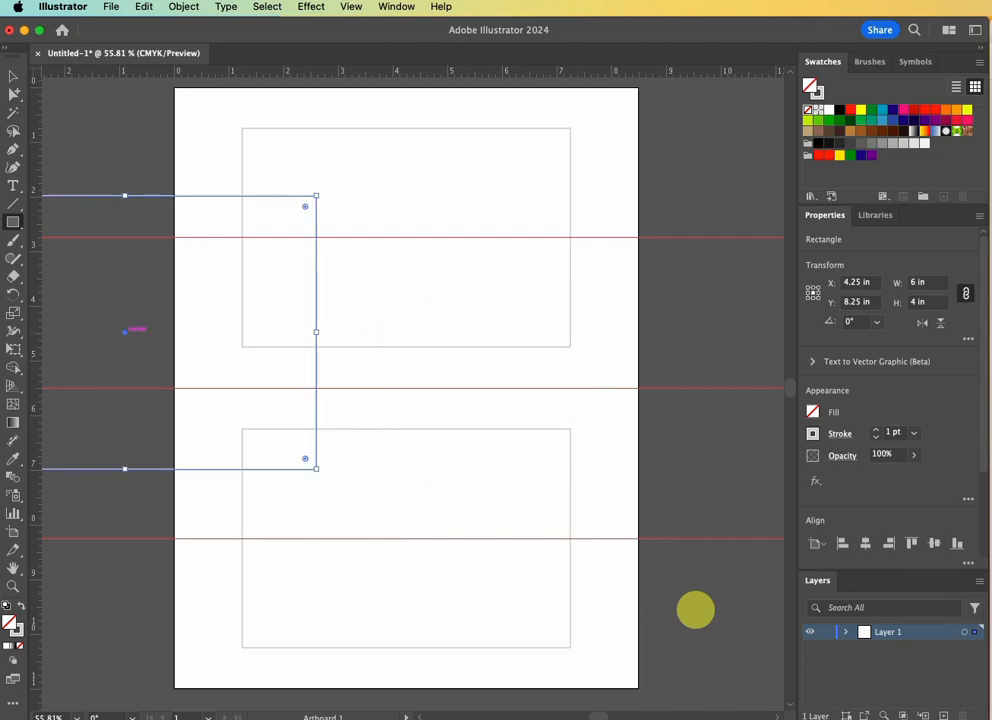
# Position the 7 x 5 in rectangle around the upper 6 x 4 in one and duplicate it around the lower one at Y 8.25 in.
pyautogui.click(14, 77)
pyautogui.moveTo(87, 202); pyautogui.dragTo(367, 106)
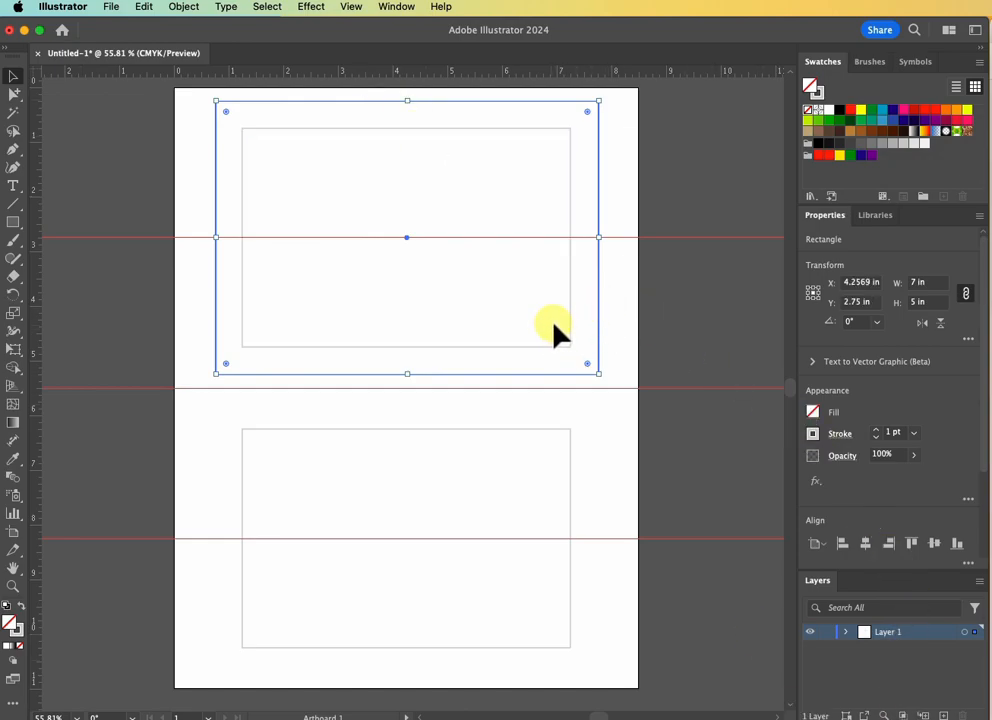
pyautogui.moveTo(562, 376); pyautogui.dragTo(560, 682)
pyautogui.press('super+minus')
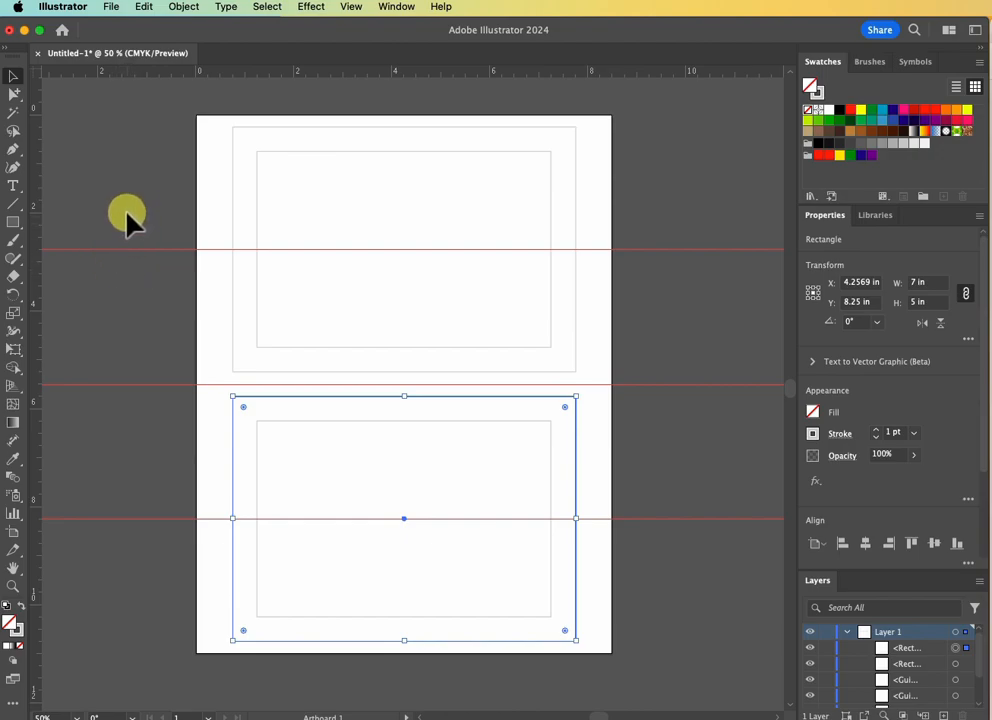
pyautogui.click(155, 343)
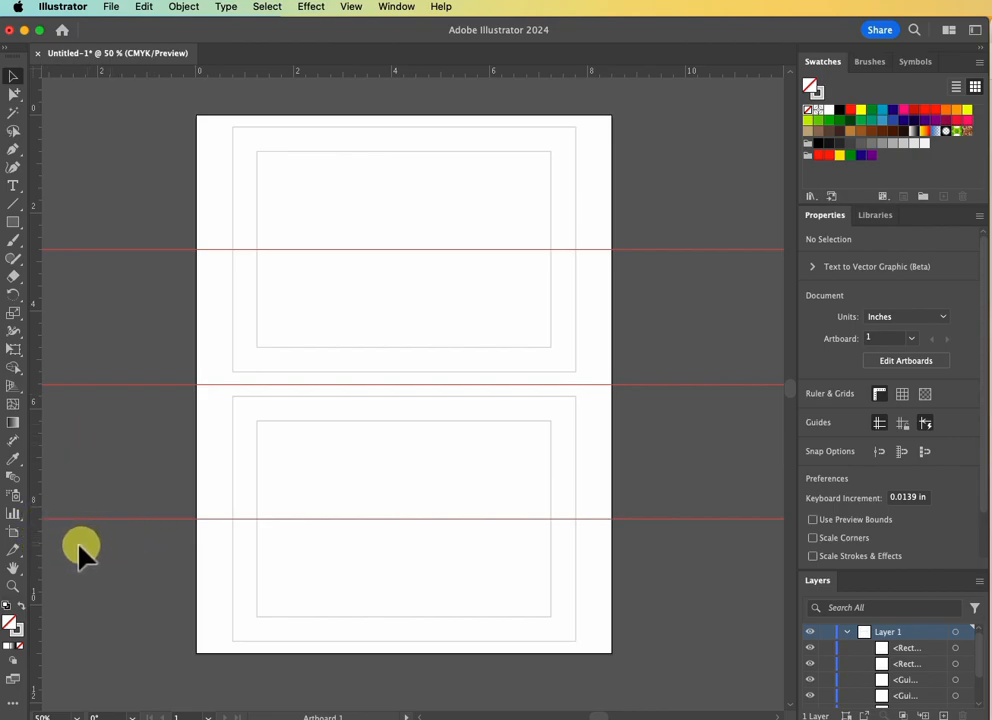
# Duplicate the artboard with its artwork beside the original, level with it at about X 13.32 in.
pyautogui.click(14, 534)
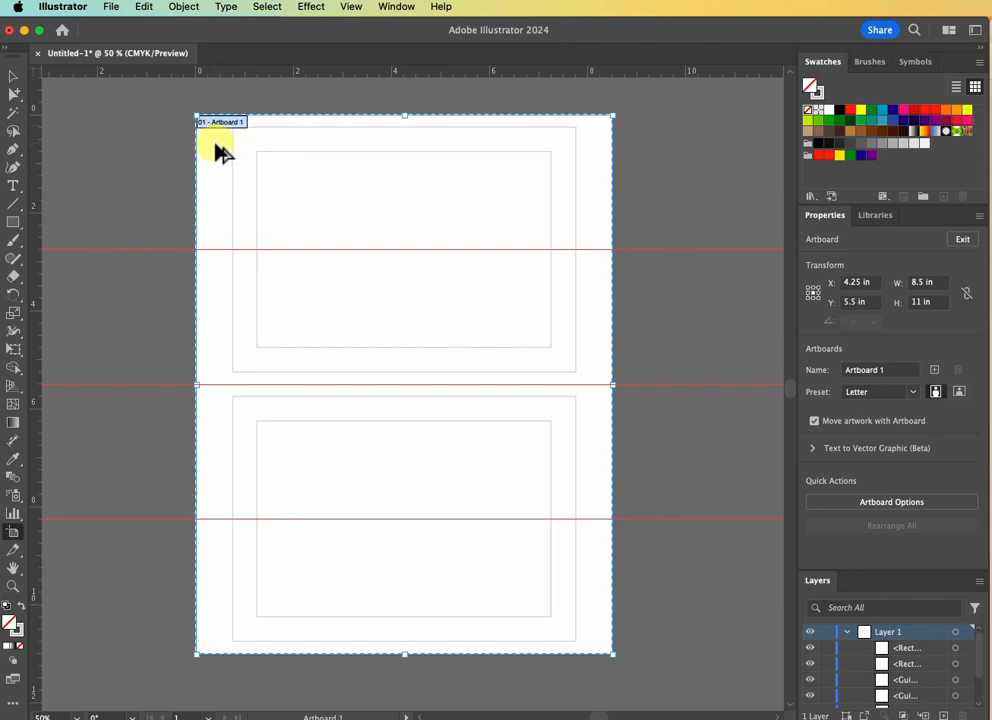
pyautogui.moveTo(210, 125); pyautogui.dragTo(656, 148)
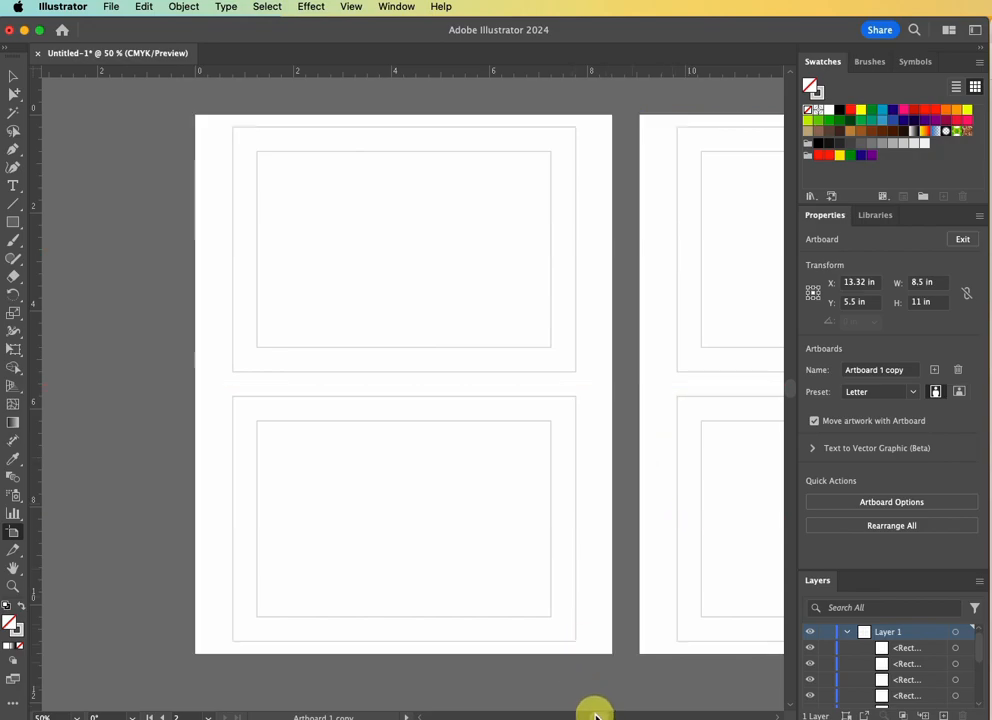
pyautogui.press('super+0')
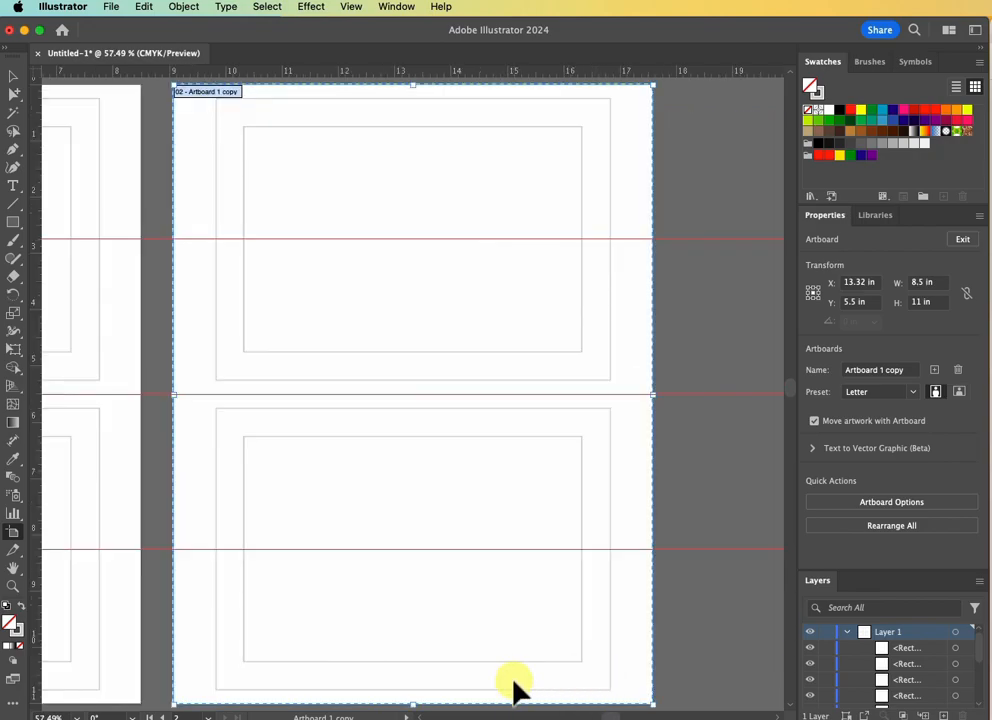
pyautogui.press('super+minus')
pyautogui.press('super+minus')
pyautogui.moveTo(616, 716); pyautogui.dragTo(603, 716)
pyautogui.click(13, 77)
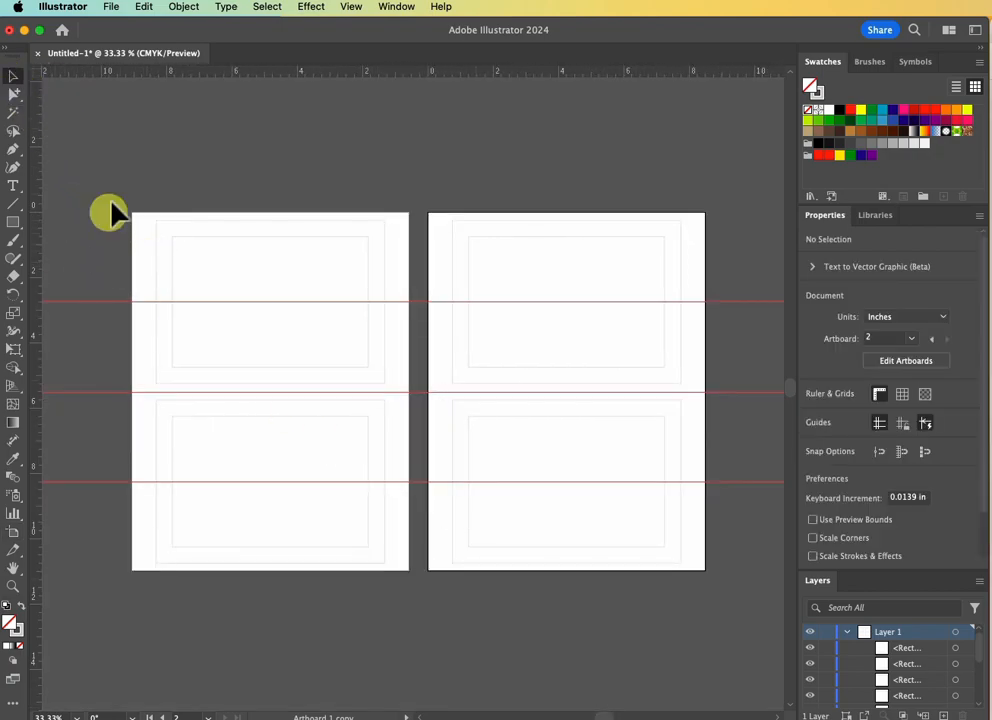
# Convert all the 6 x 4 in and 7 x 5 in rectangles on both artboards into guides.
pyautogui.moveTo(140, 230); pyautogui.dragTo(715, 582)
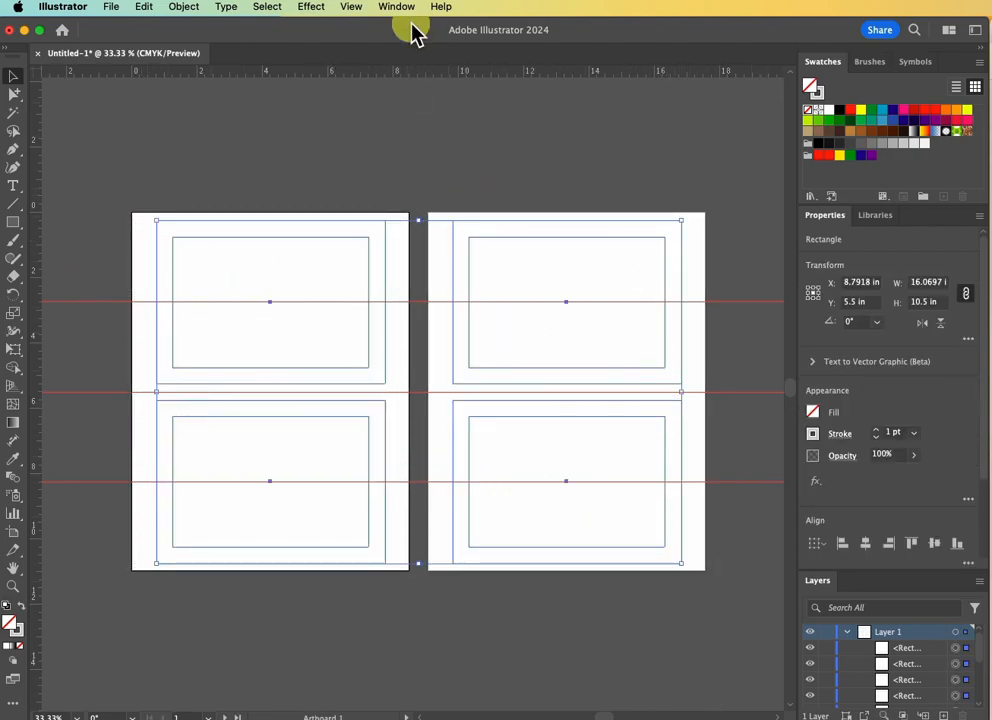
pyautogui.click(352, 7)
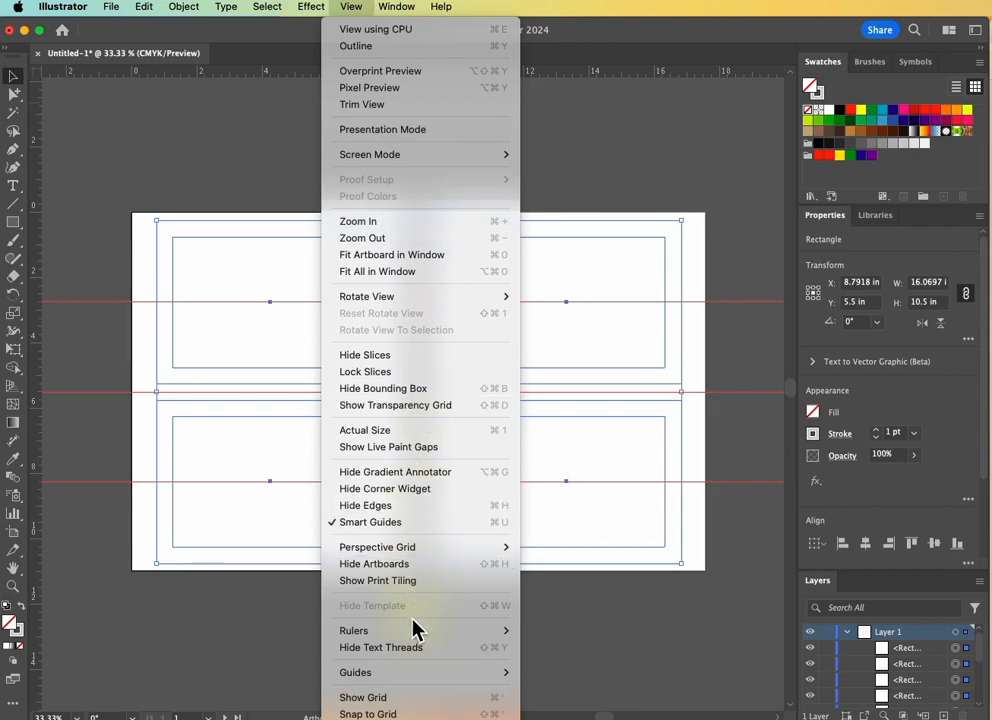
pyautogui.moveTo(445, 683)
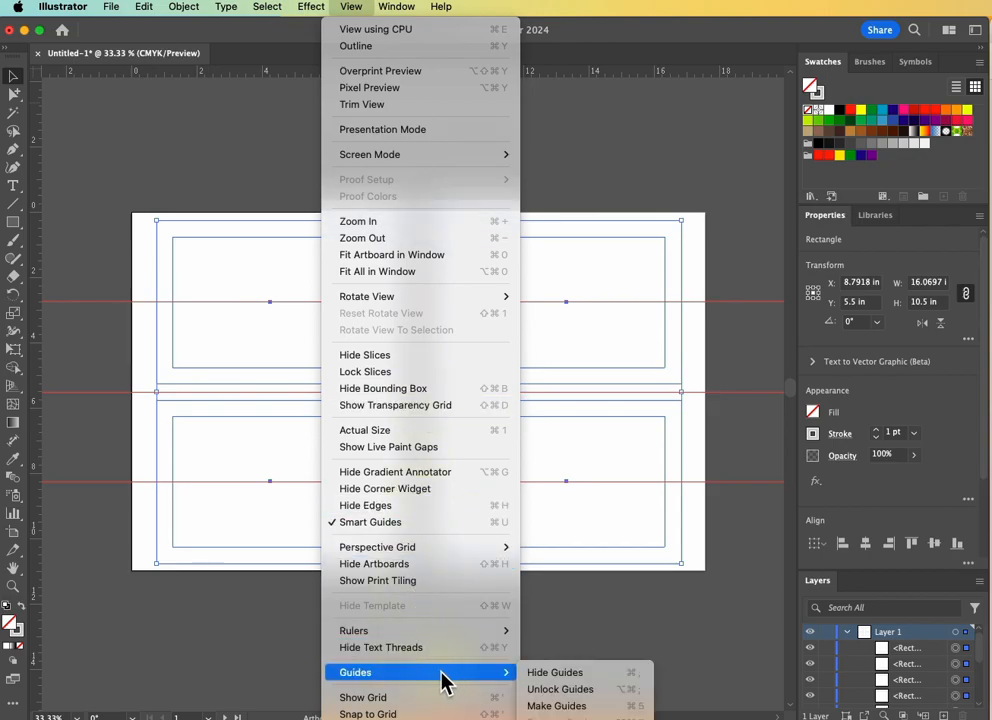
pyautogui.click(557, 707)
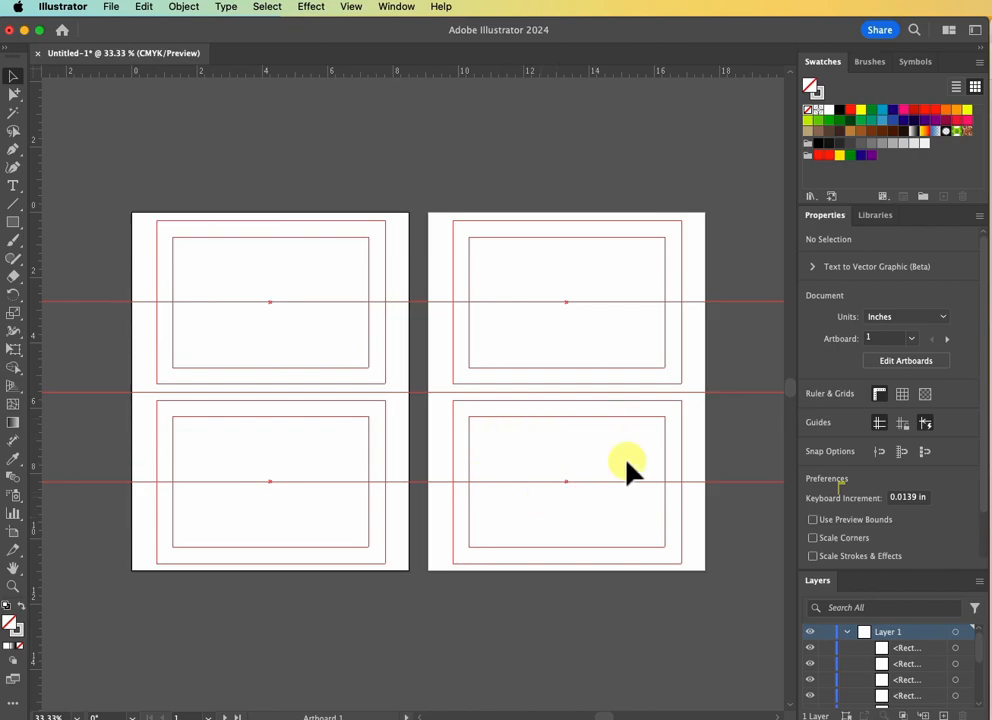
# Hide the three horizontal ruler guides in Layer 1, keeping the rectangular frame guides visible.
pyautogui.doubleClick(826, 219)
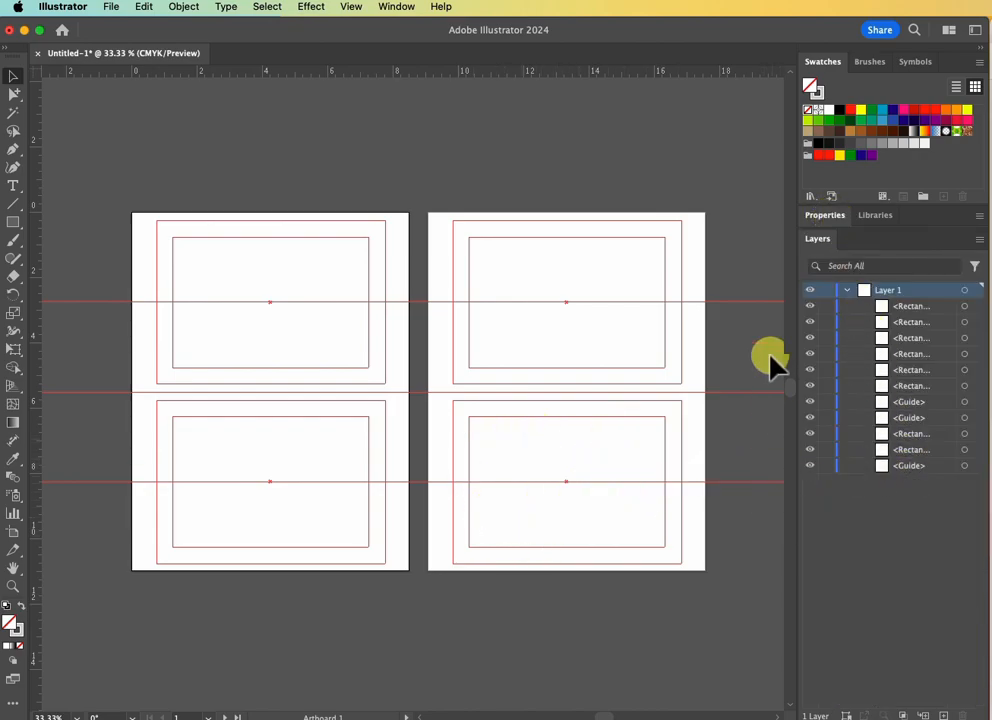
pyautogui.click(810, 466)
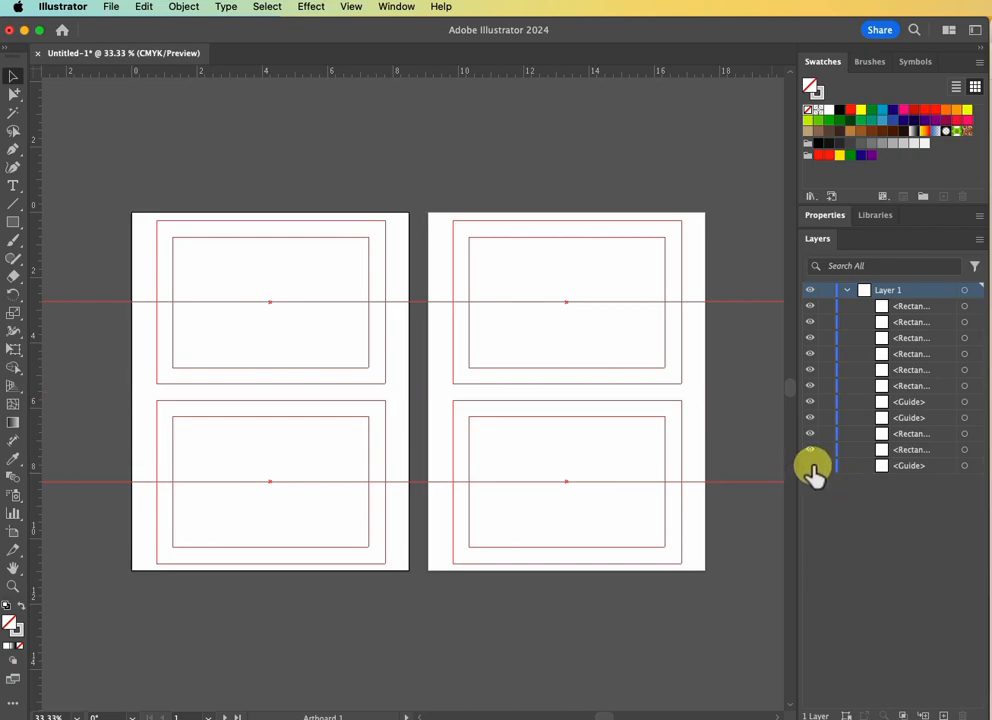
pyautogui.click(811, 417)
pyautogui.click(811, 401)
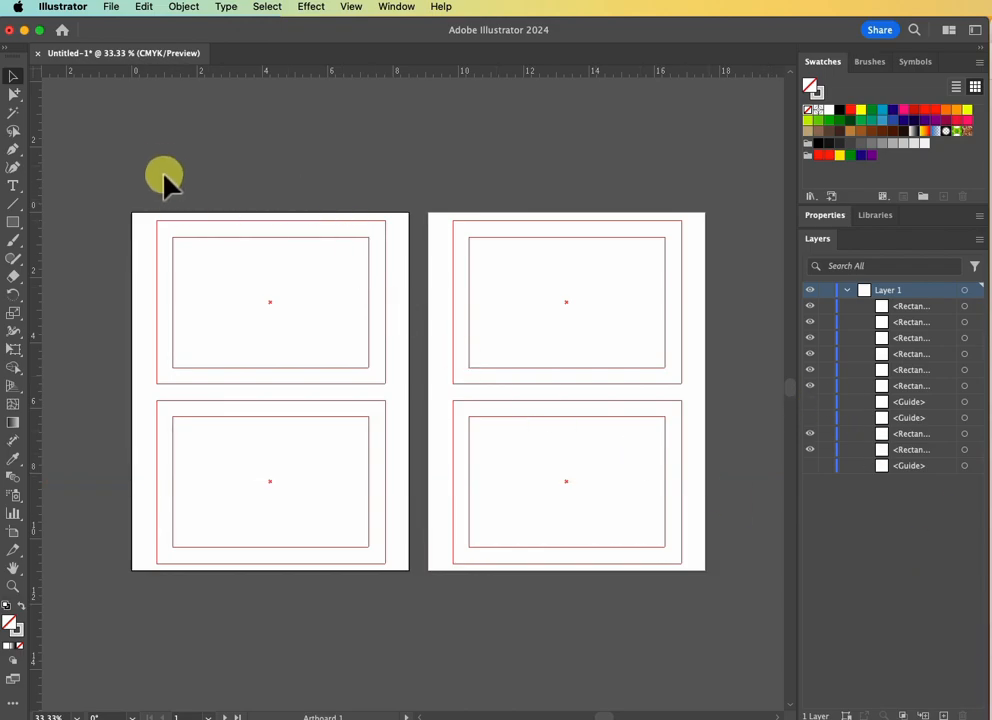
# Add a new layer above Layer 1 and lock Layer 1.
pyautogui.click(847, 290)
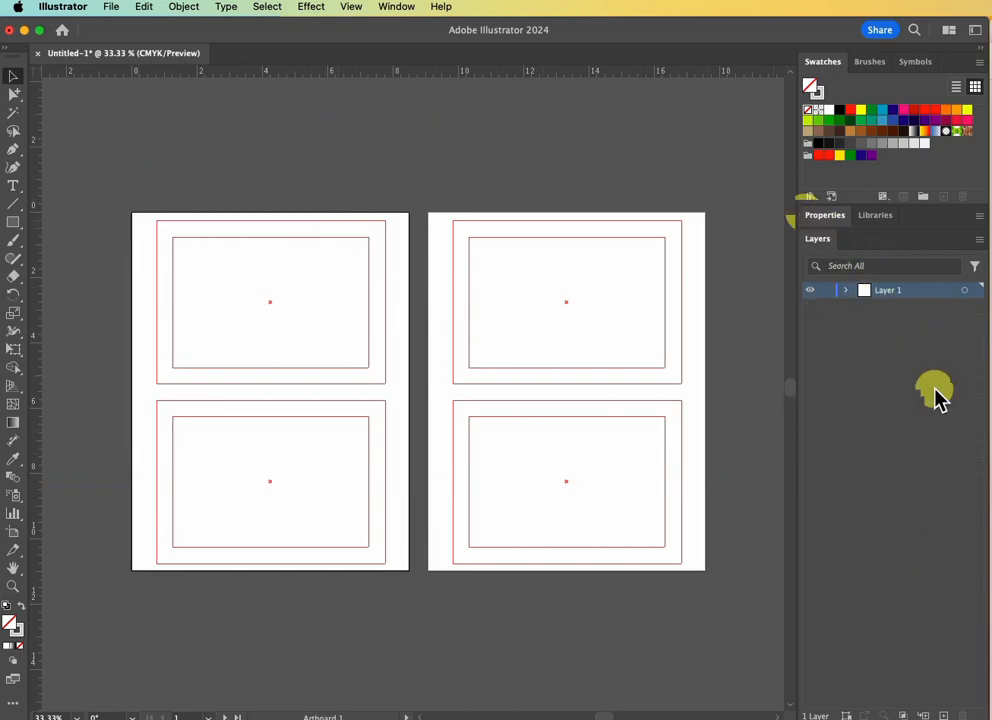
pyautogui.click(943, 714)
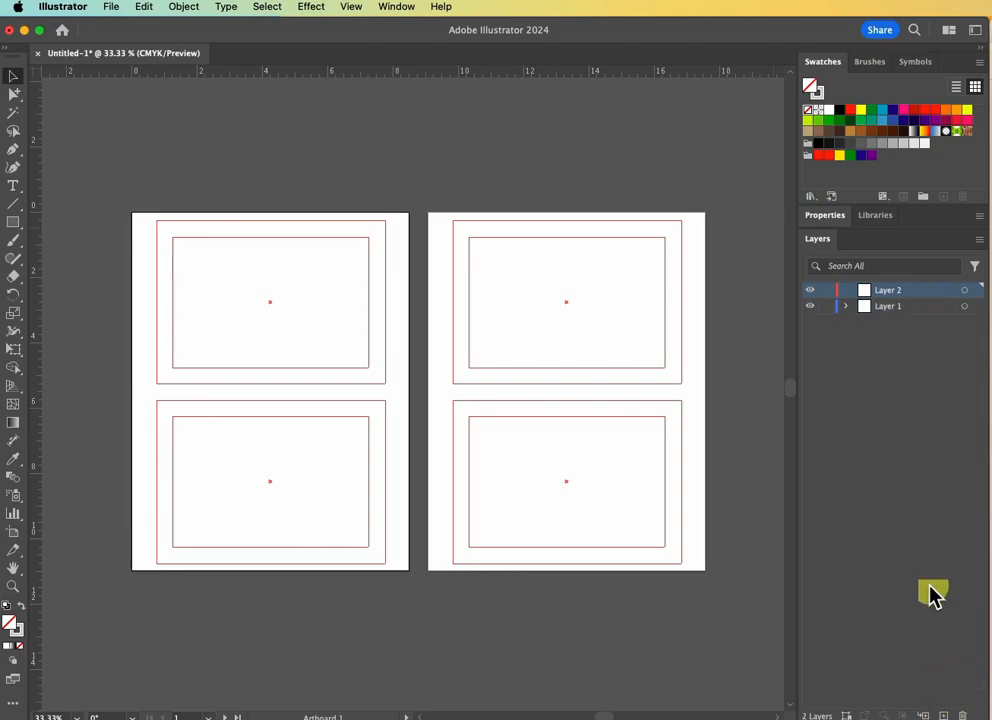
pyautogui.click(826, 306)
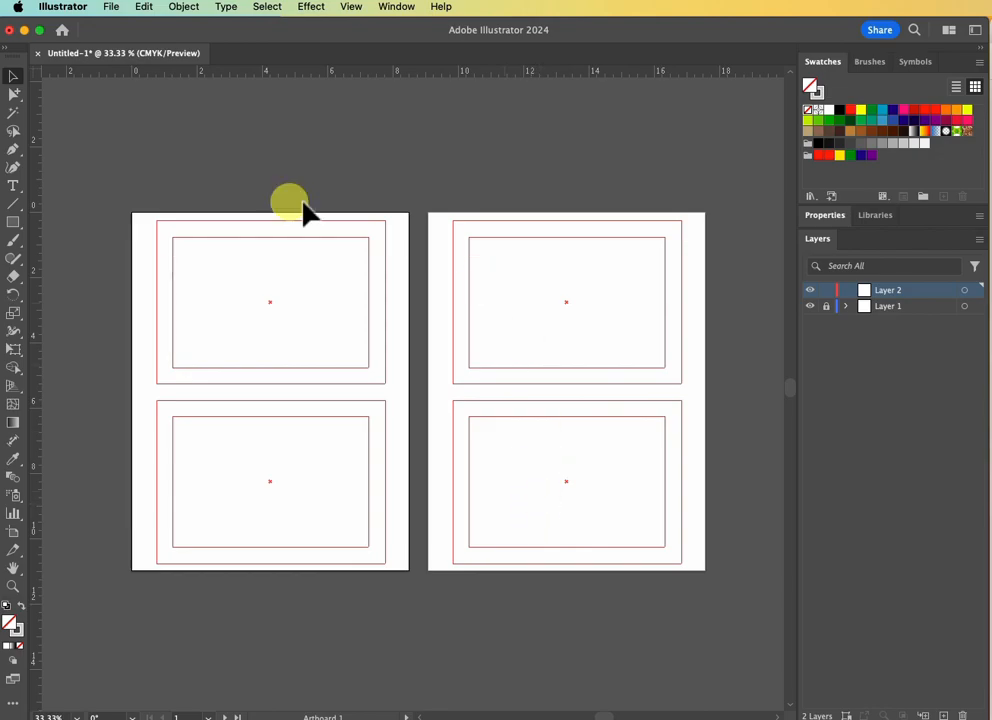
# Add a large white text label "Front" centred above the first artboard.
pyautogui.click(13, 185)
pyautogui.click(180, 192)
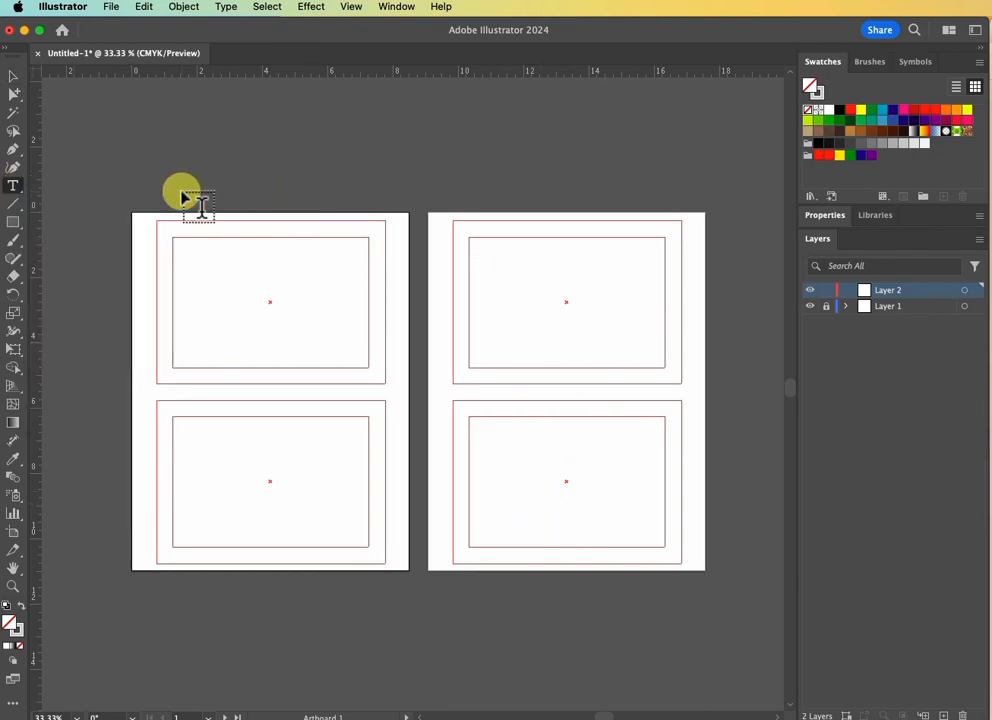
pyautogui.write('F')
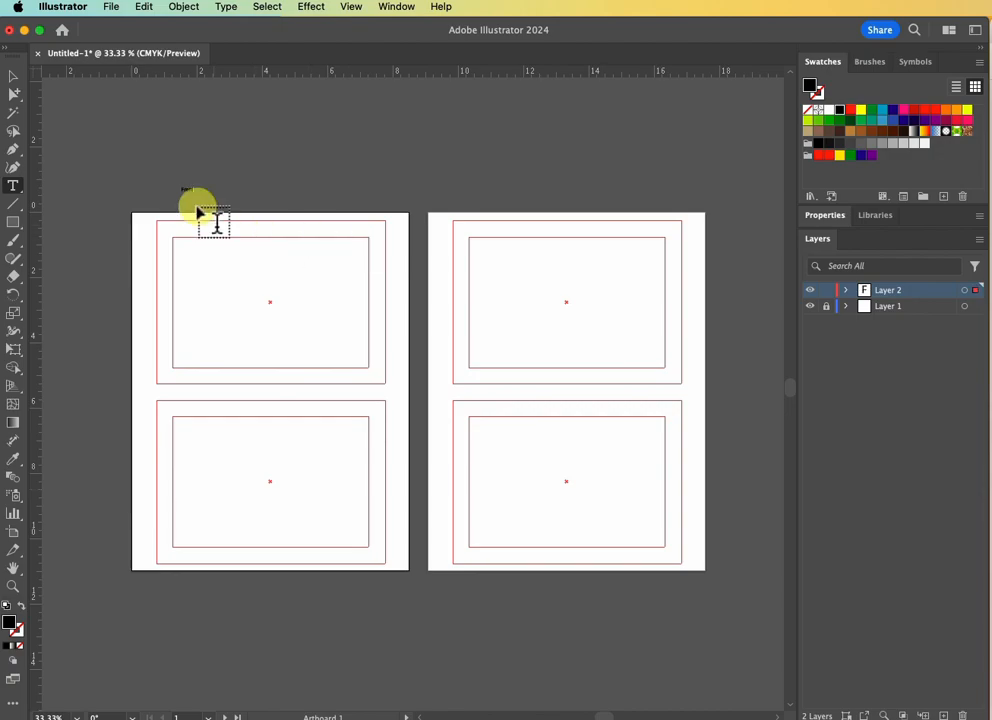
pyautogui.click(13, 76)
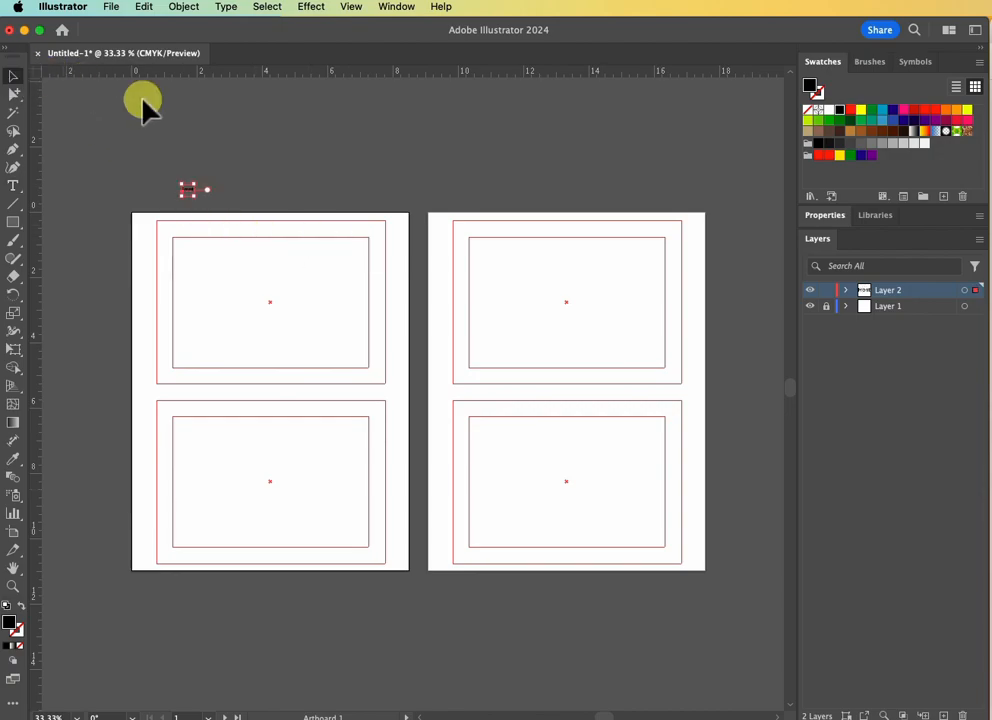
pyautogui.click(828, 110)
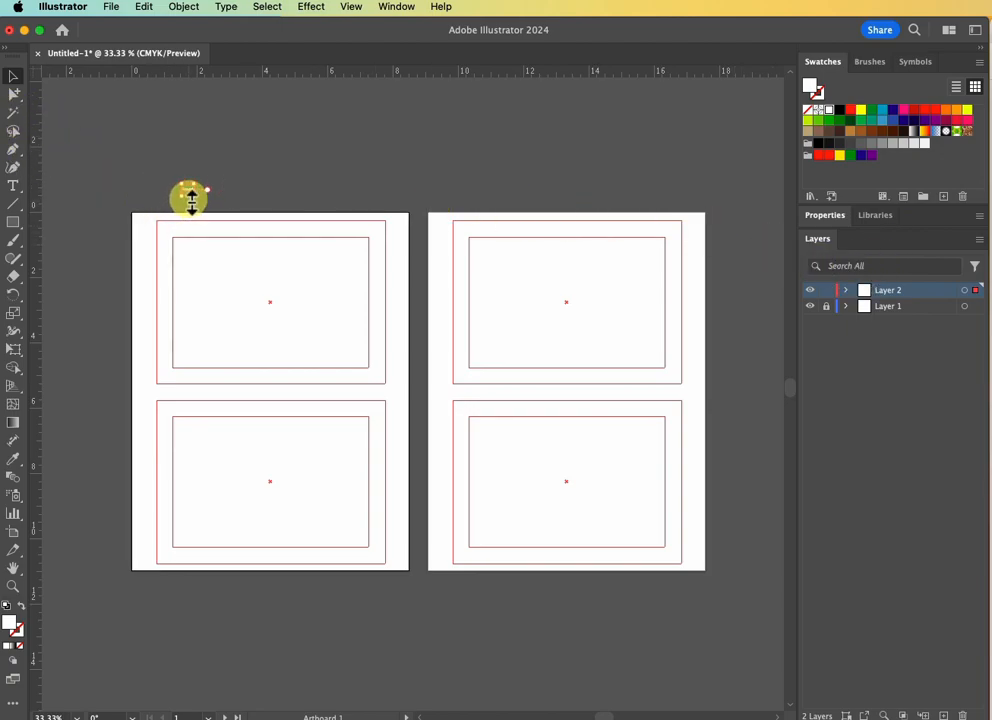
pyautogui.moveTo(194, 195); pyautogui.dragTo(282, 190)
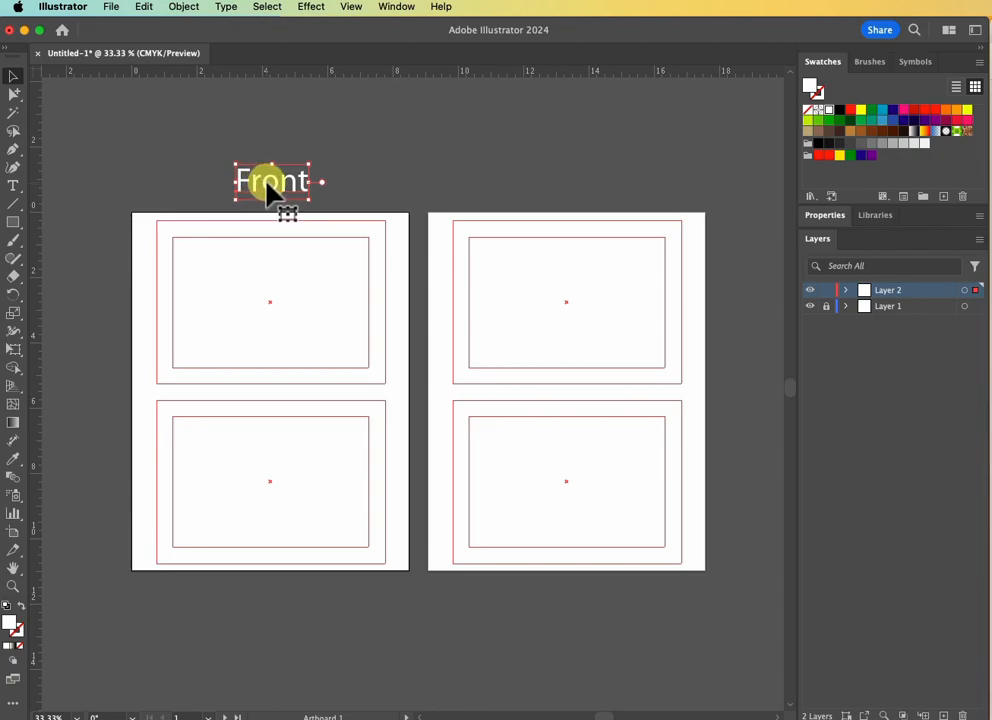
# Duplicate the "Front" label above the second artboard and change the copy's text to "Back".
pyautogui.moveTo(270, 190); pyautogui.dragTo(566, 197)
pyautogui.click(13, 186)
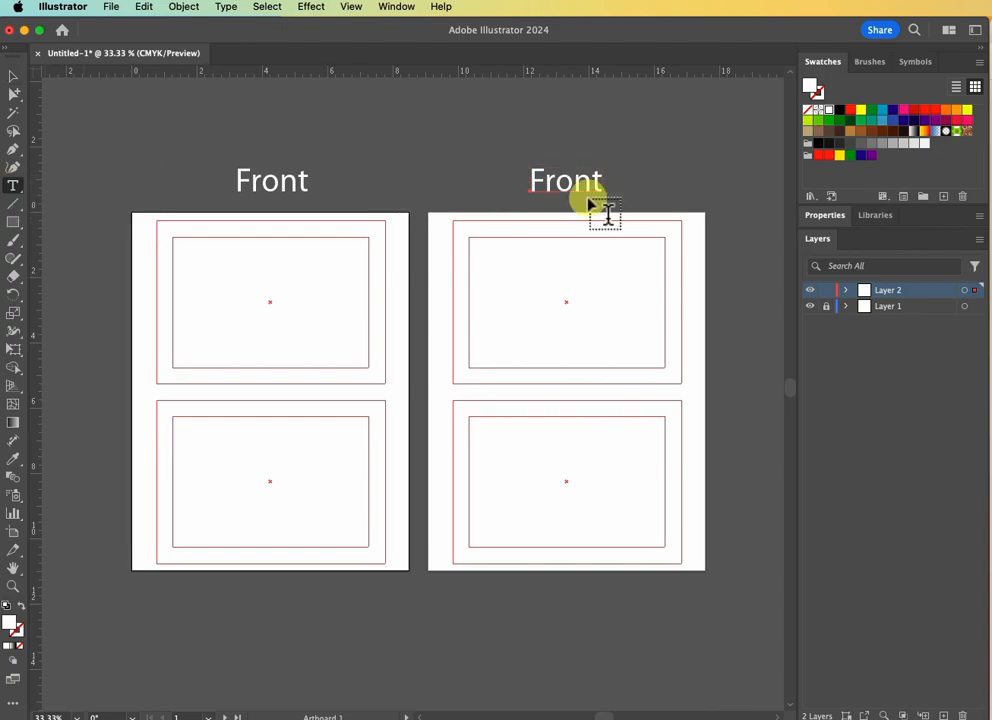
pyautogui.doubleClick(534, 180)
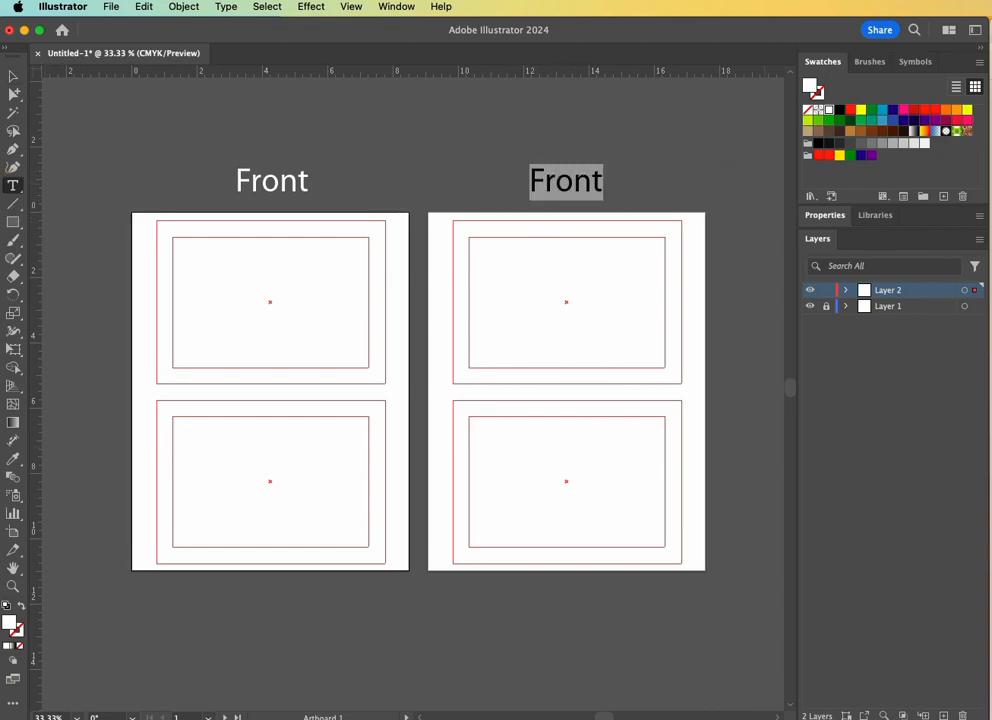
pyautogui.write('Back')
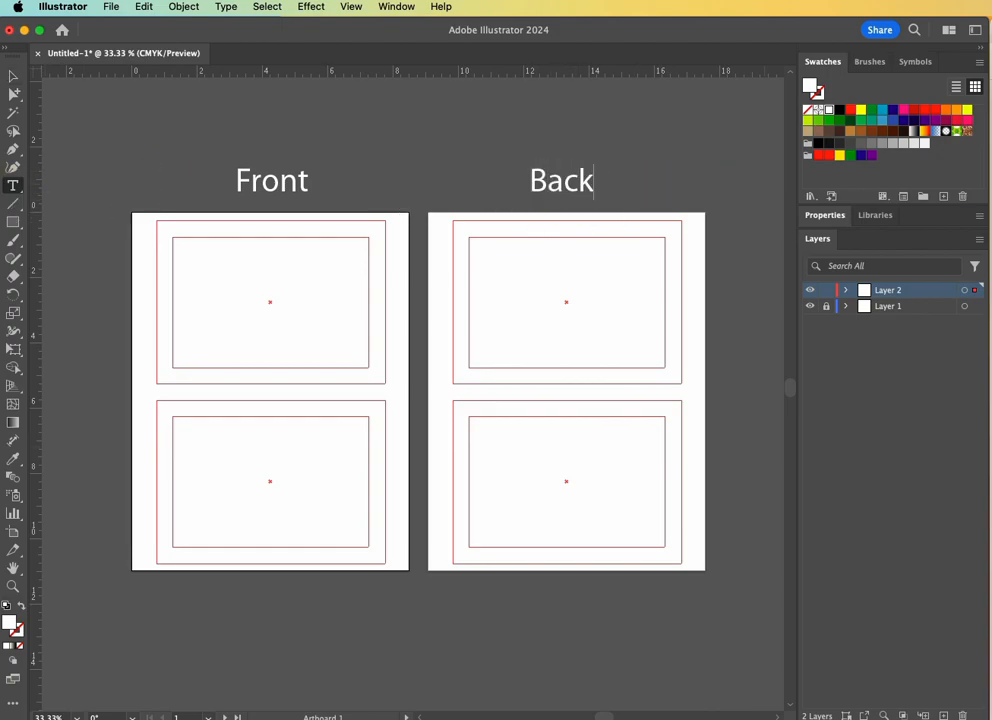
pyautogui.click(12, 78)
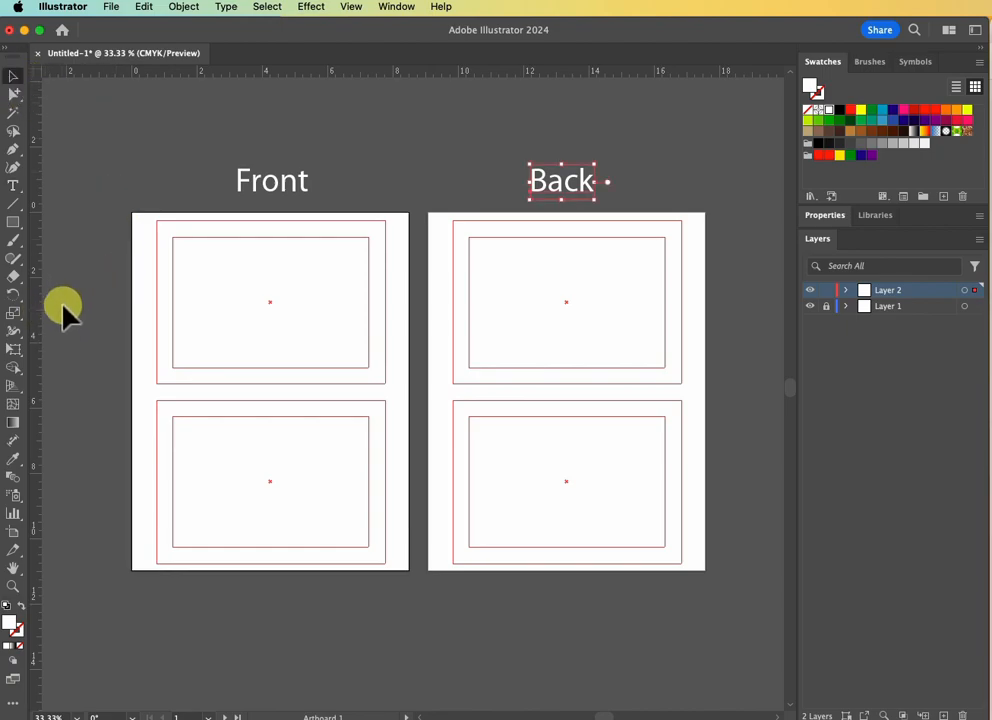
pyautogui.click(140, 425)
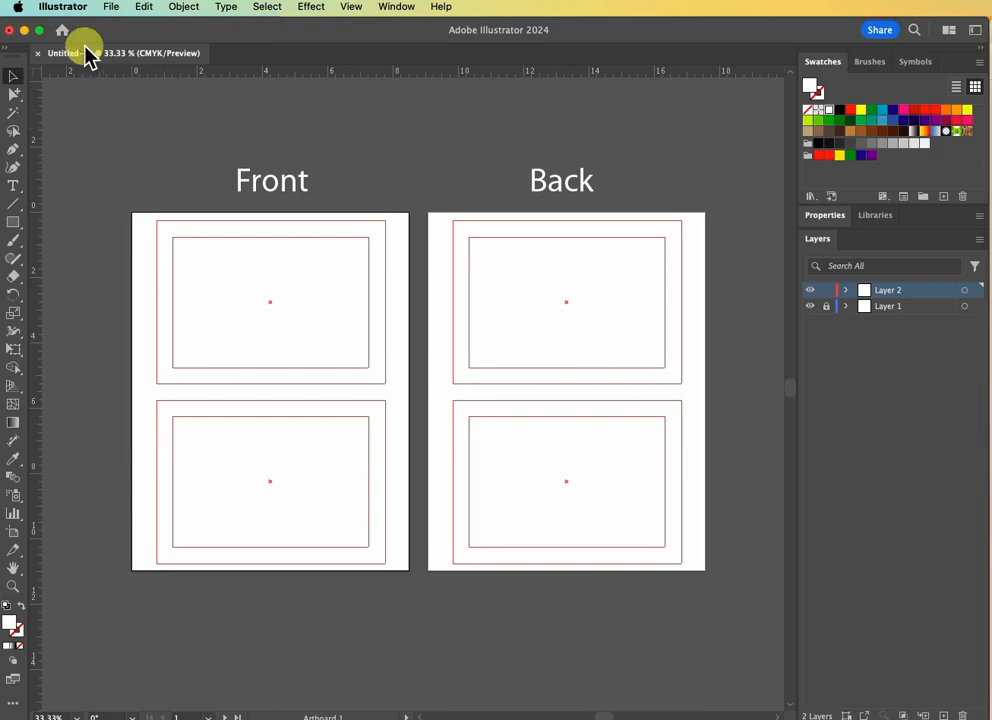
# In the print settings, set the page format to HP OfficeJet Pro 8030 series with US Letter Borderless paper.
pyautogui.click(111, 7)
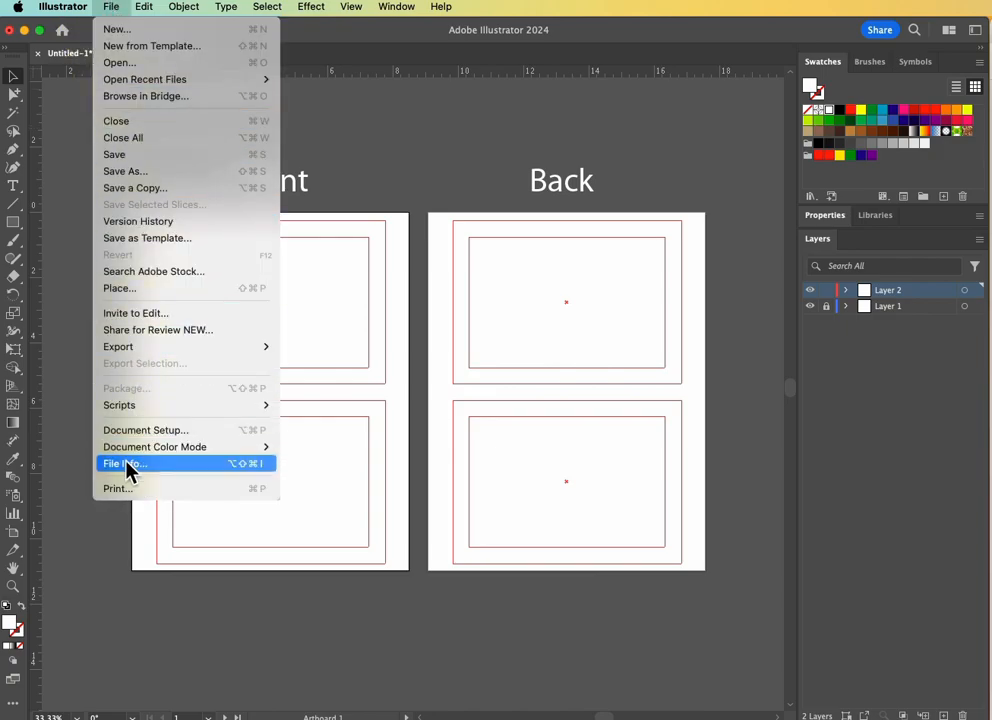
pyautogui.click(180, 490)
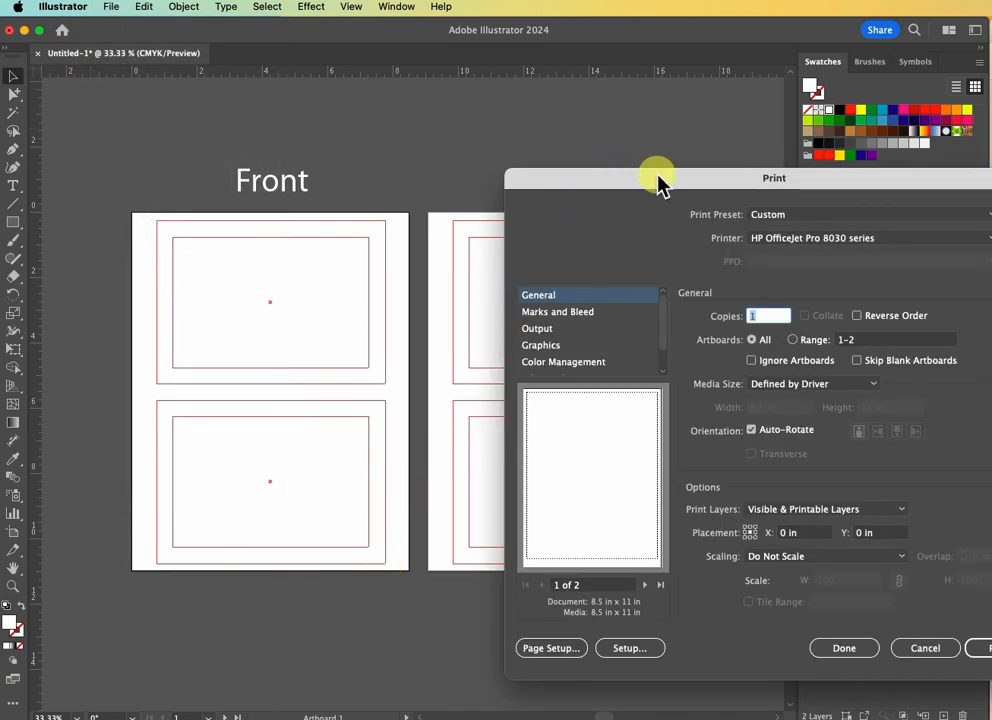
pyautogui.moveTo(660, 180); pyautogui.dragTo(421, 159)
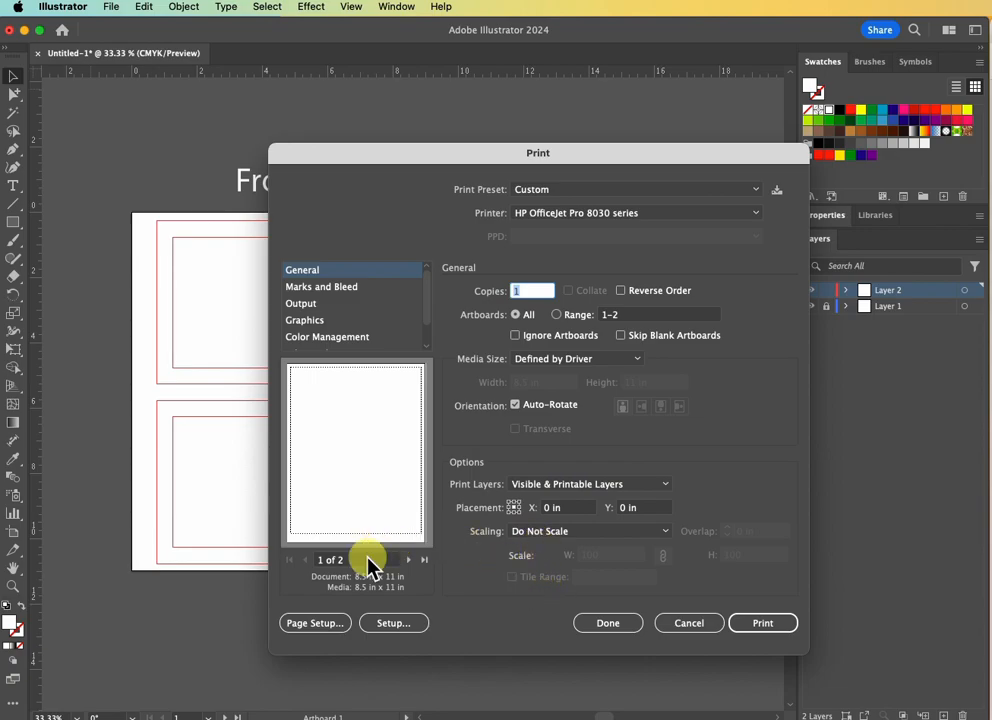
pyautogui.click(335, 628)
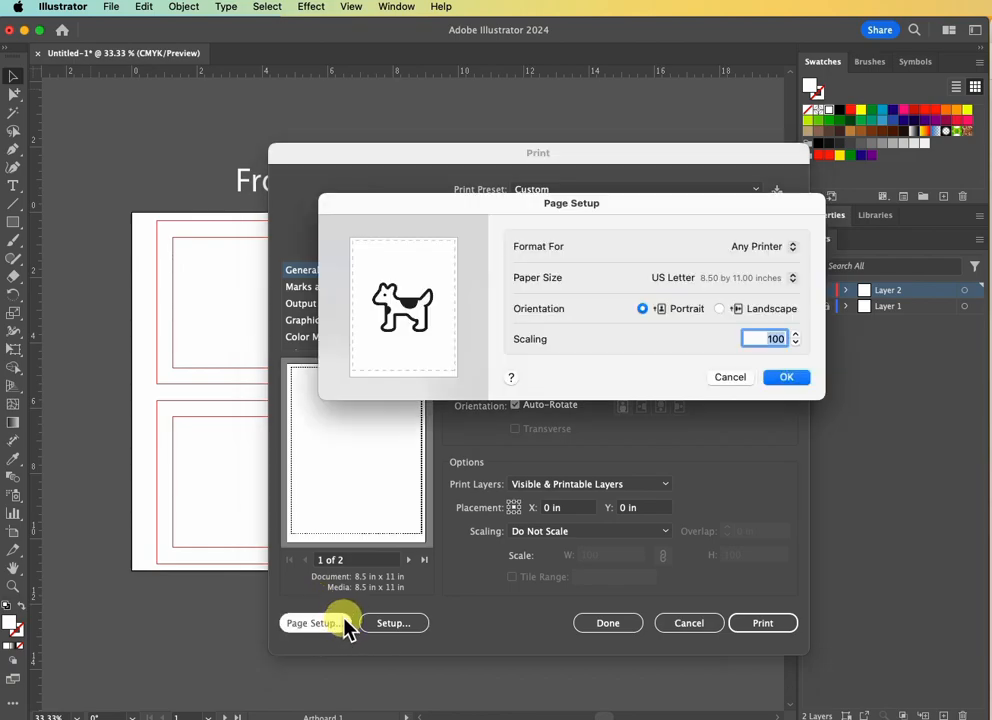
pyautogui.click(789, 249)
pyautogui.click(800, 293)
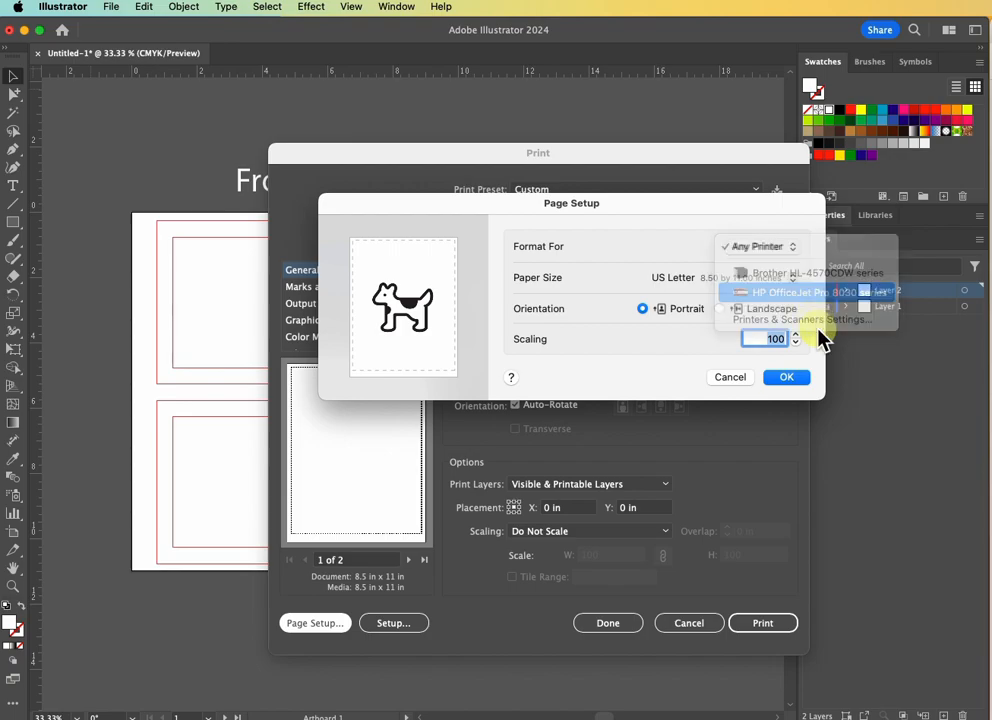
pyautogui.click(652, 284)
pyautogui.click(790, 283)
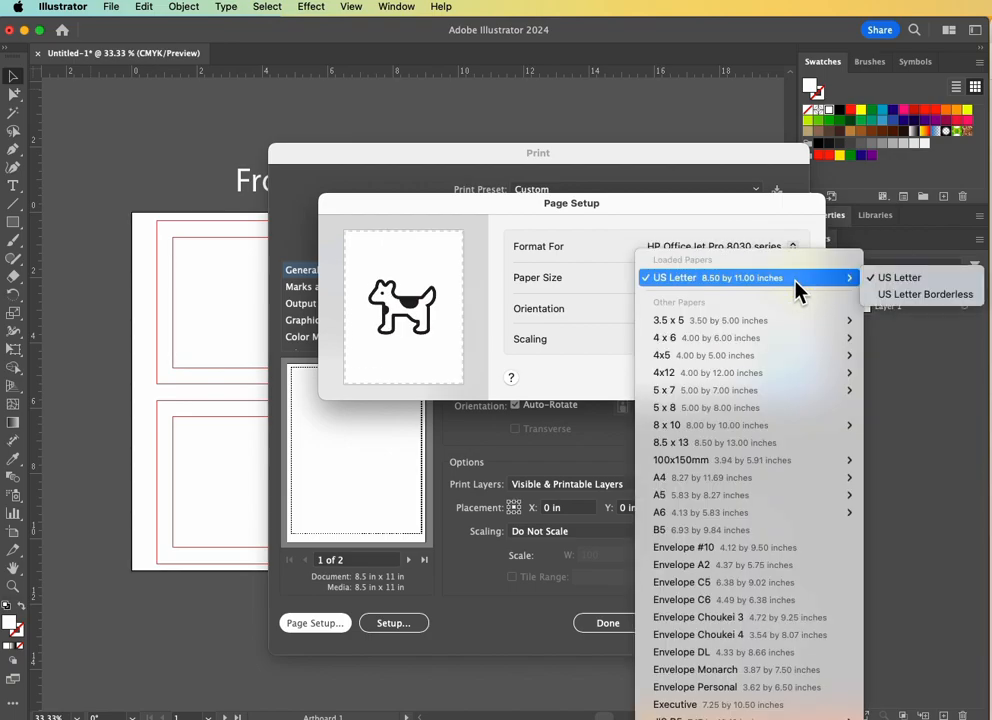
pyautogui.click(911, 298)
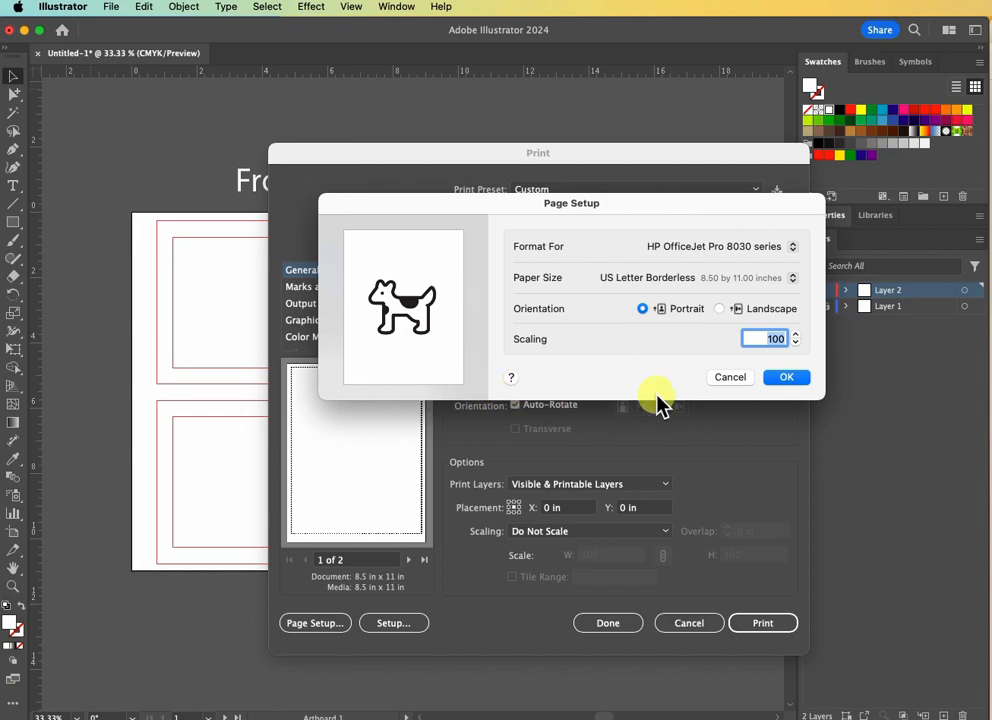
pyautogui.click(788, 379)
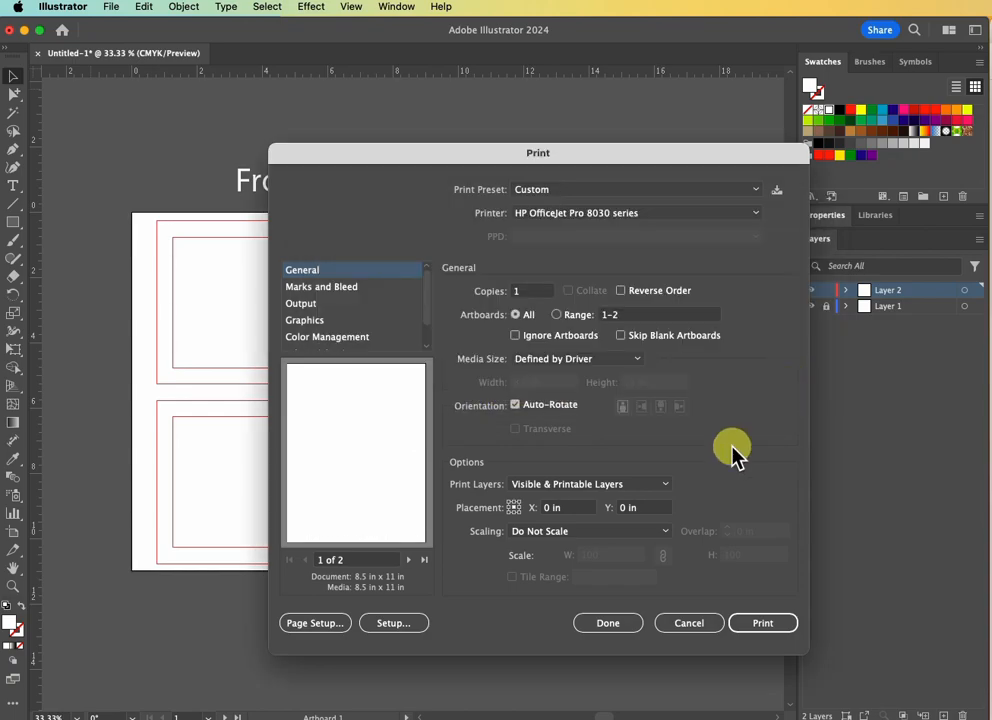
# Accept the printer's setup with colour and double-sided printing on, and keep the print settings without printing.
pyautogui.click(405, 632)
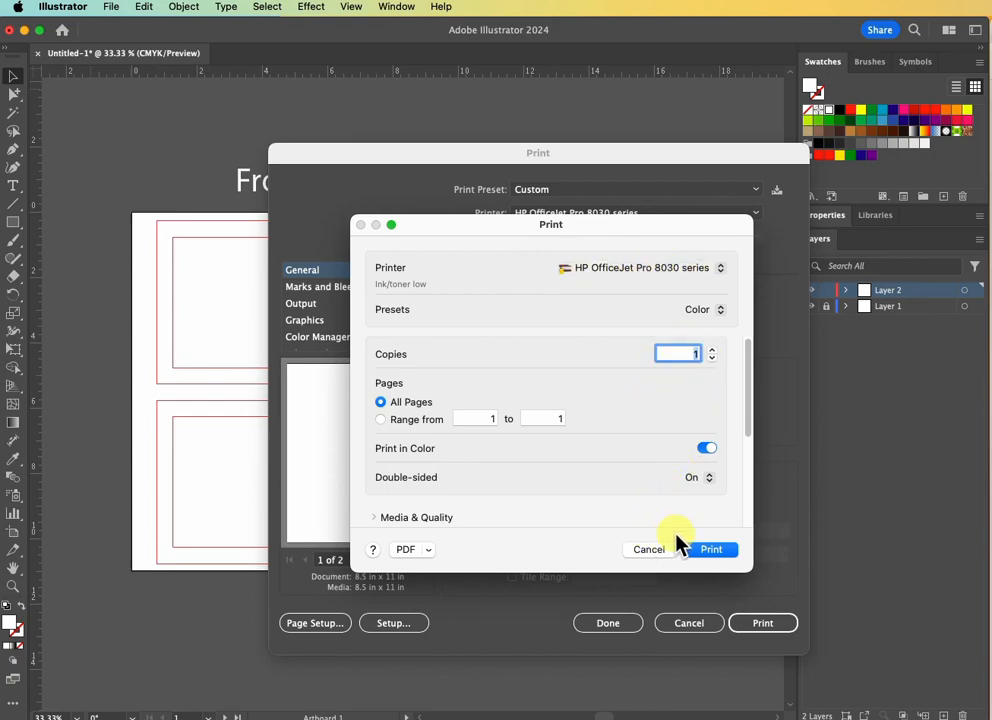
pyautogui.click(710, 550)
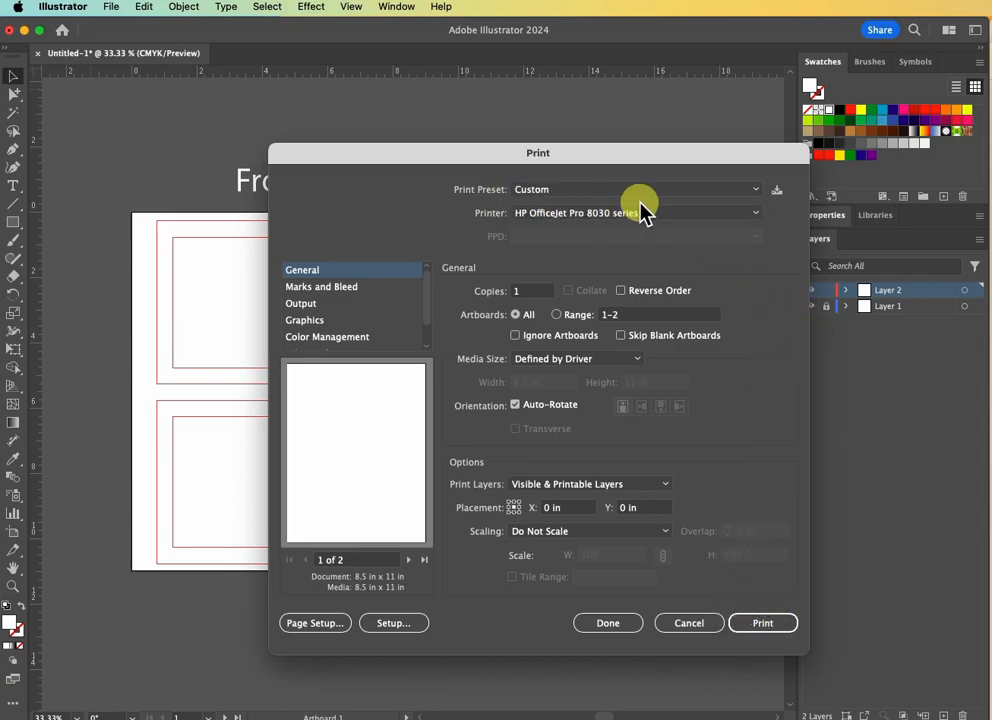
pyautogui.click(756, 193)
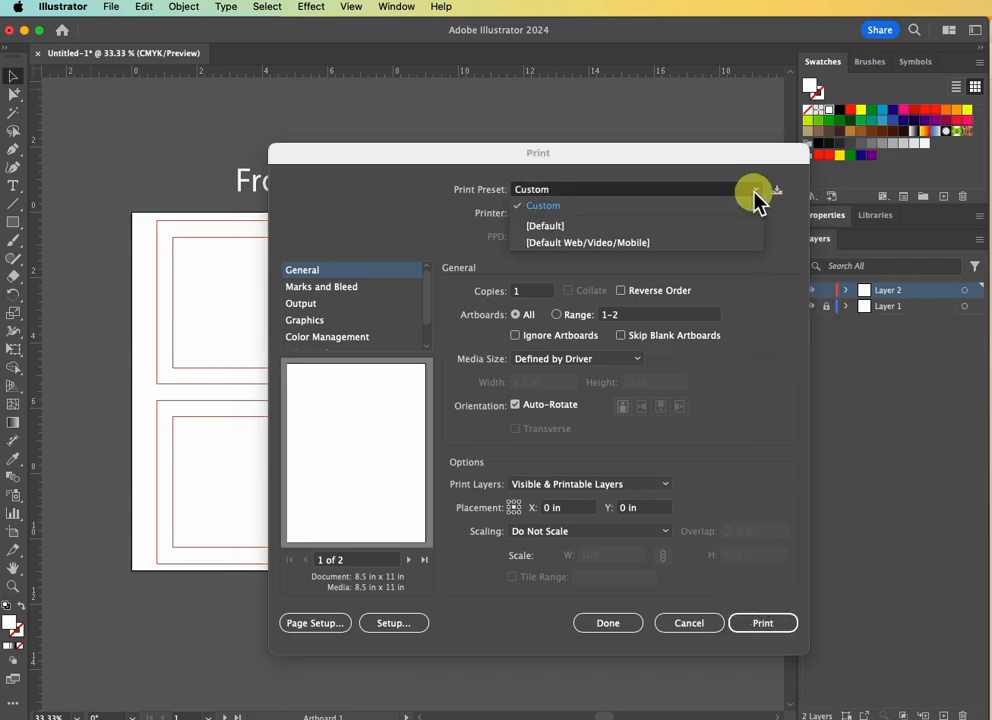
pyautogui.click(759, 180)
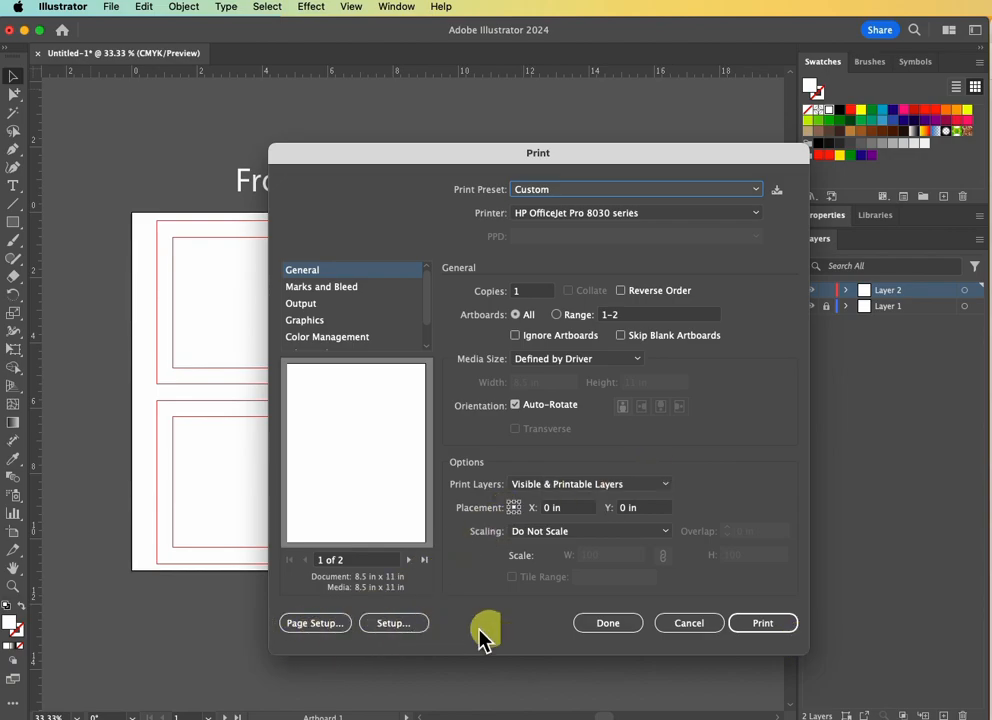
pyautogui.click(608, 626)
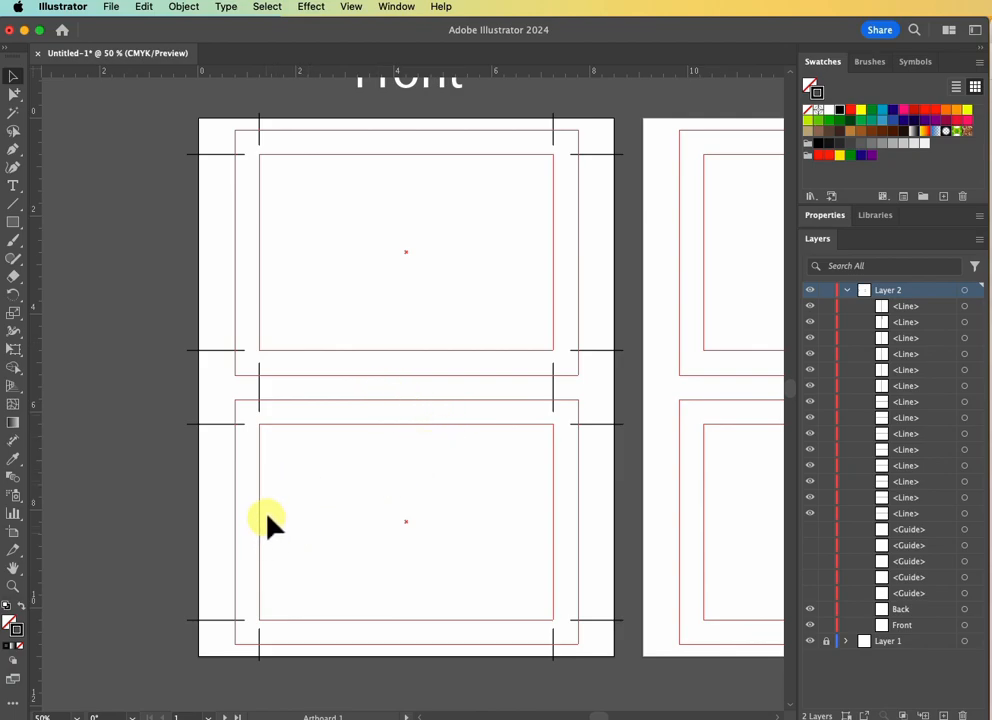
# Create a new portrait Letter document, 8.5 x 11 in, with one artboard in CMYK Color.
pyautogui.press('super+n')
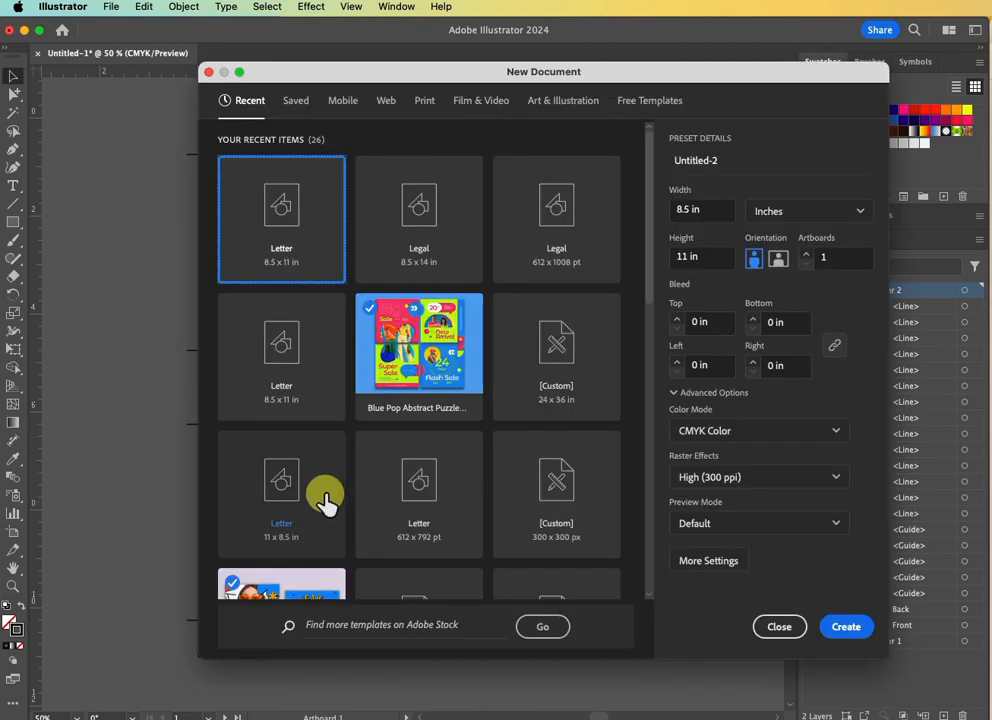
pyautogui.click(846, 626)
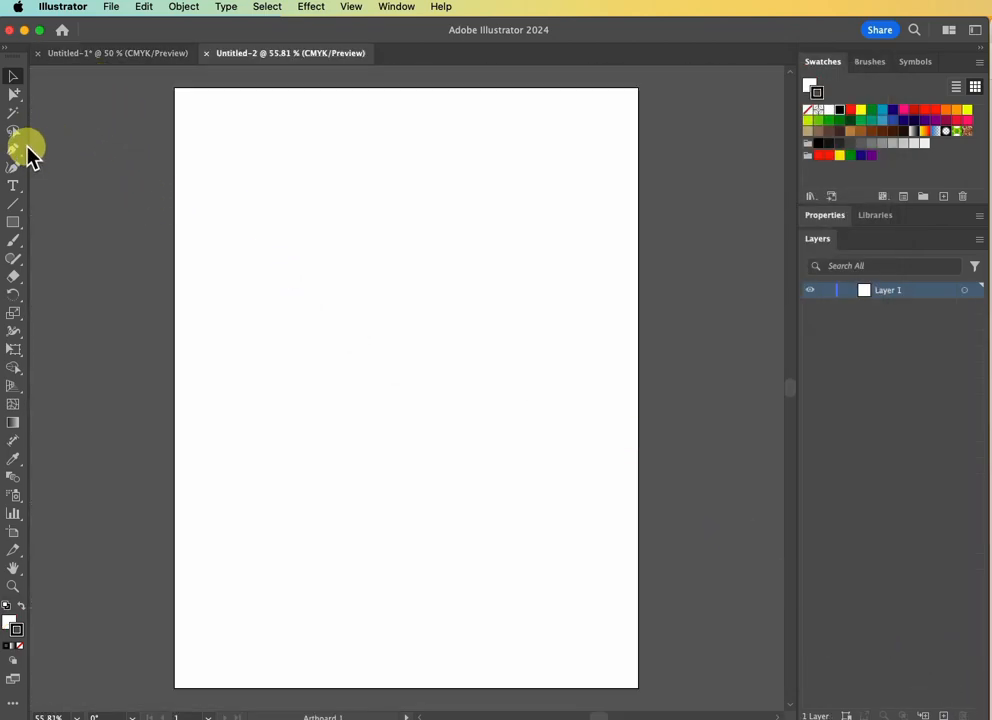
# Create a 6.14 x 4.14 in rectangle and move it onto the middle of the artboard.
pyautogui.click(14, 223)
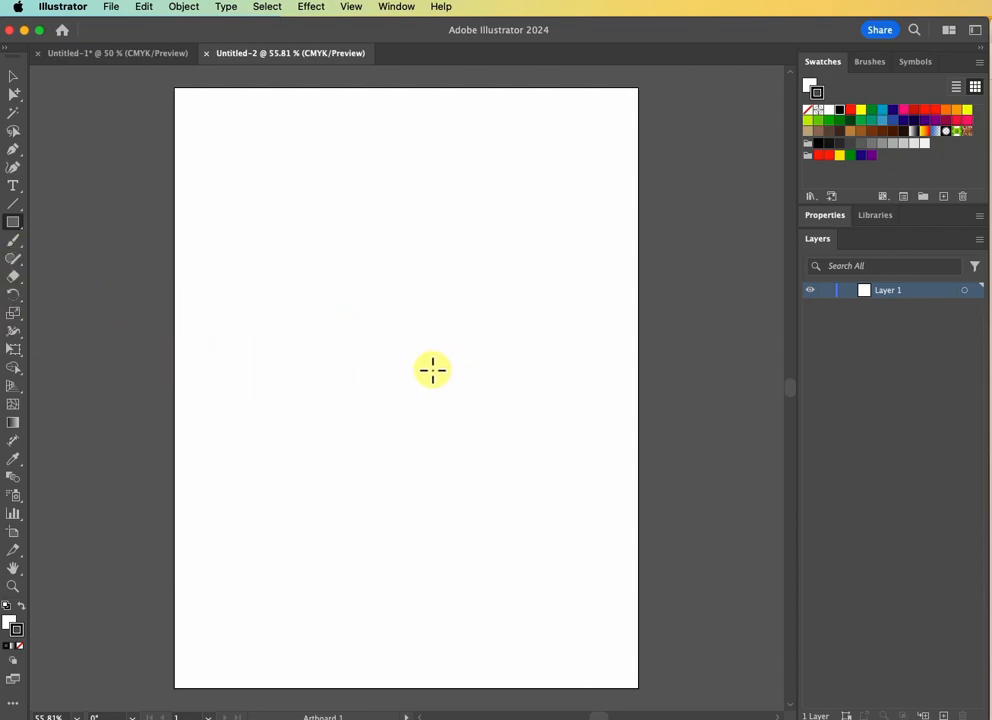
pyautogui.moveTo(230, 337); pyautogui.dragTo(238, 343)
pyautogui.press('super+z')
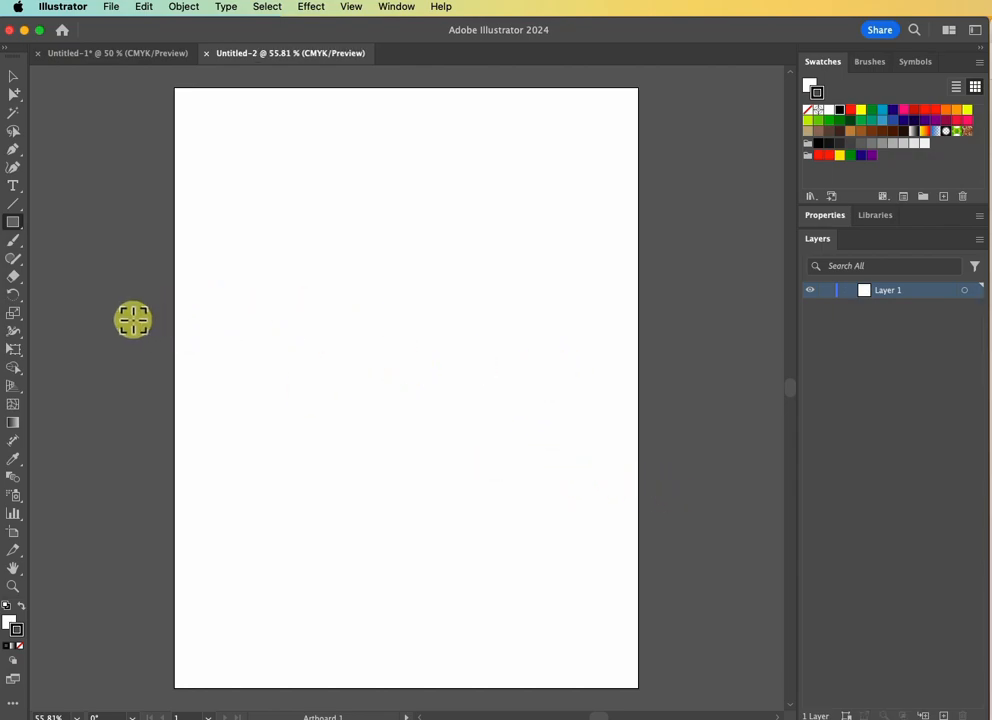
pyautogui.click(137, 340)
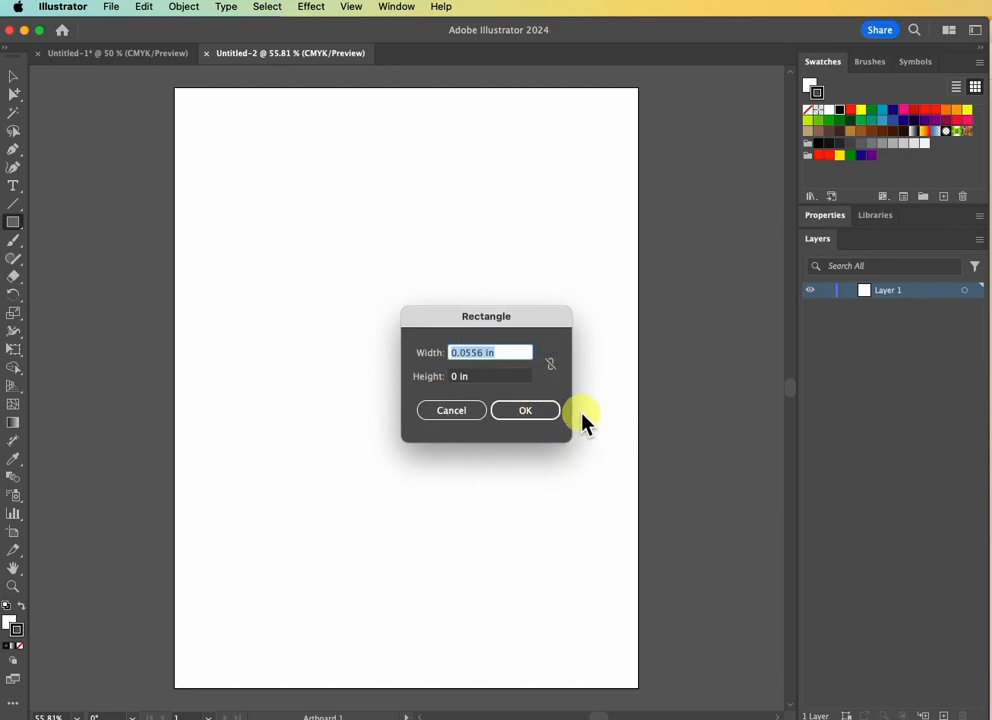
pyautogui.write('6.14in')
pyautogui.press('Tab')
pyautogui.write('4.14in')
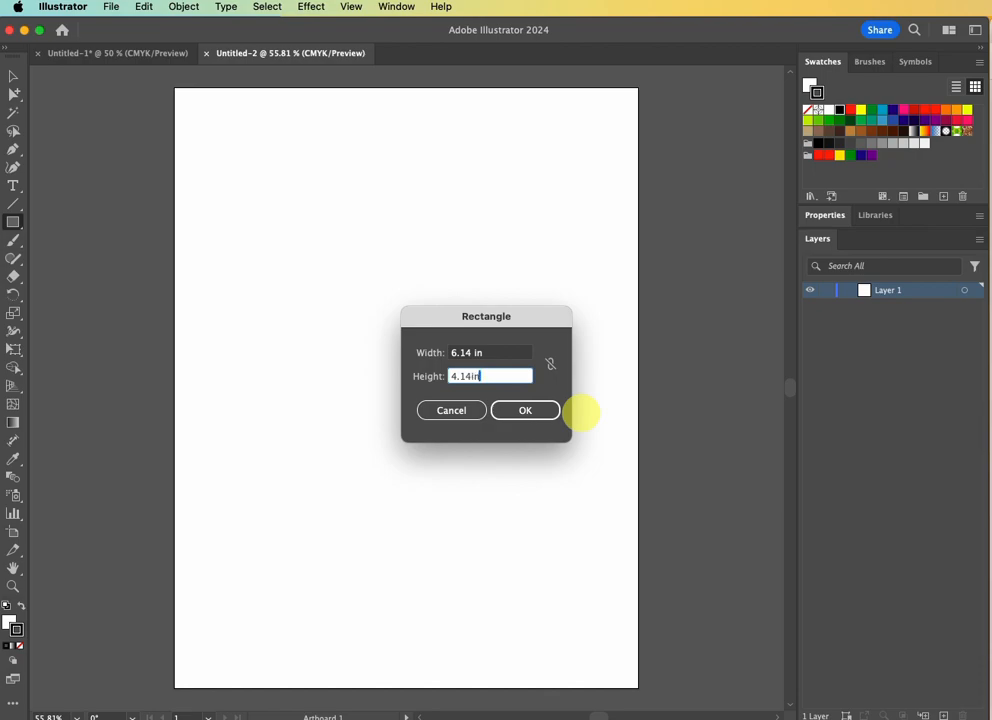
pyautogui.press('Return')
pyautogui.click(16, 80)
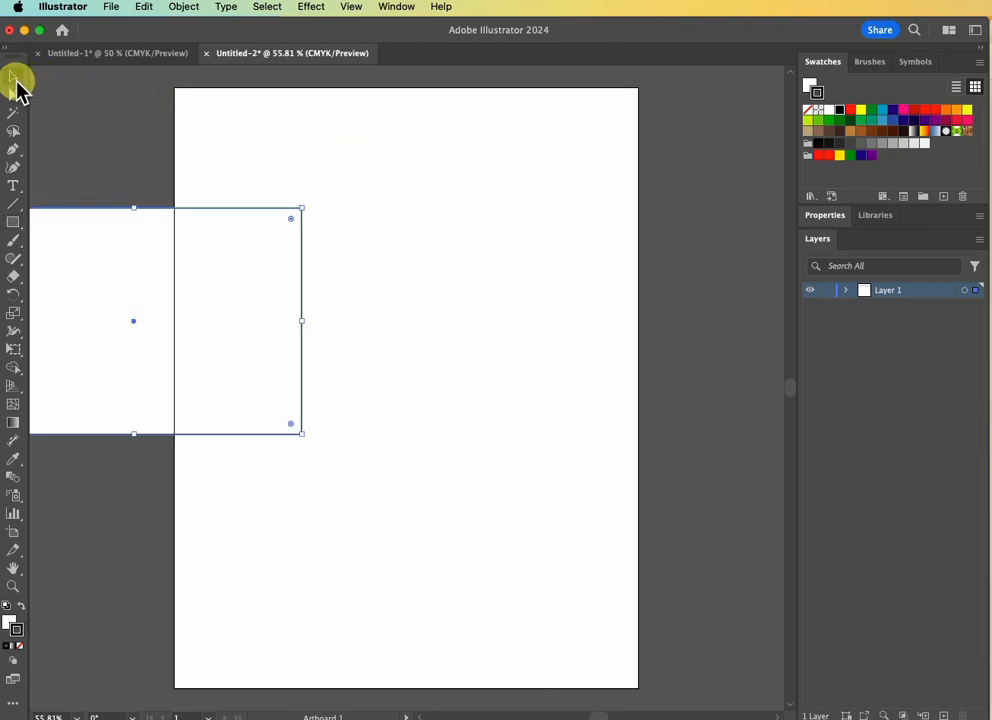
pyautogui.moveTo(81, 210); pyautogui.dragTo(358, 271)
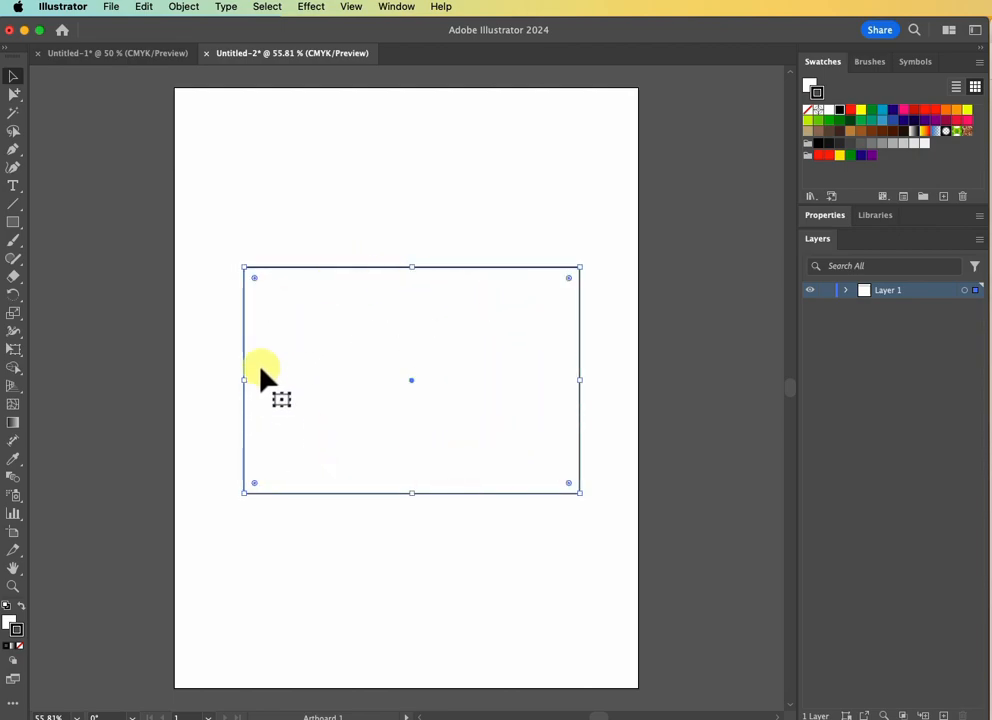
# Switch to Acrobat and examine the hand-drawn envelope layout and postcard notes in Portfolio_Sketch(1).pdf.
pyautogui.moveTo(988, 40)
pyautogui.mouseDown()
pyautogui.moveTo(842, 47)
pyautogui.moveTo(851, 87)
pyautogui.mouseUp()
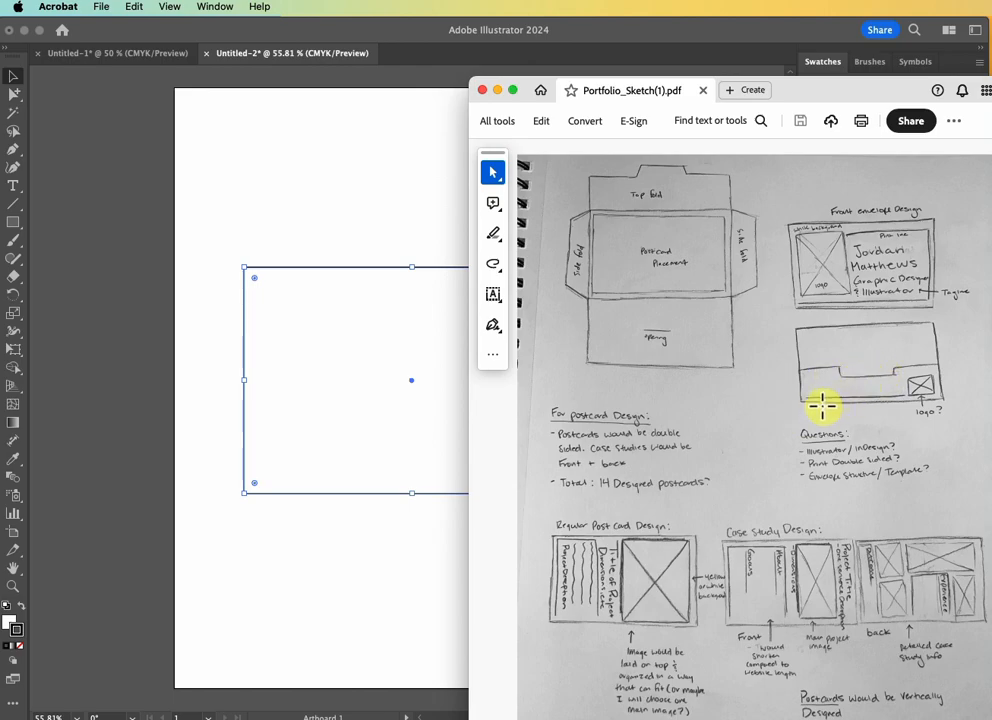
pyautogui.click(833, 443)
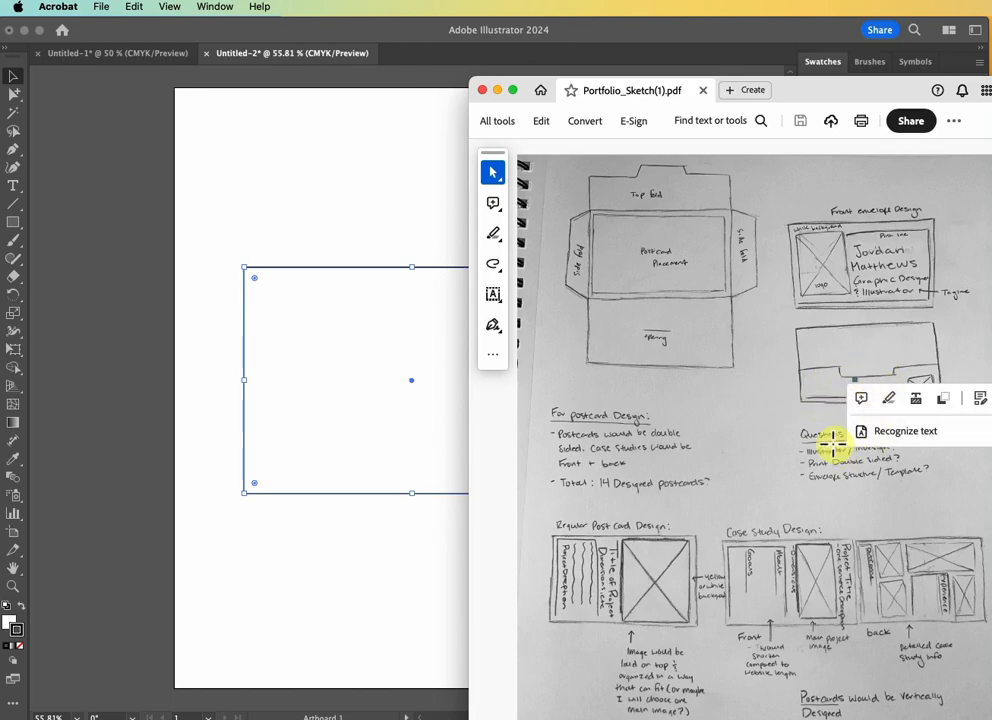
pyautogui.click(787, 399)
pyautogui.click(549, 430)
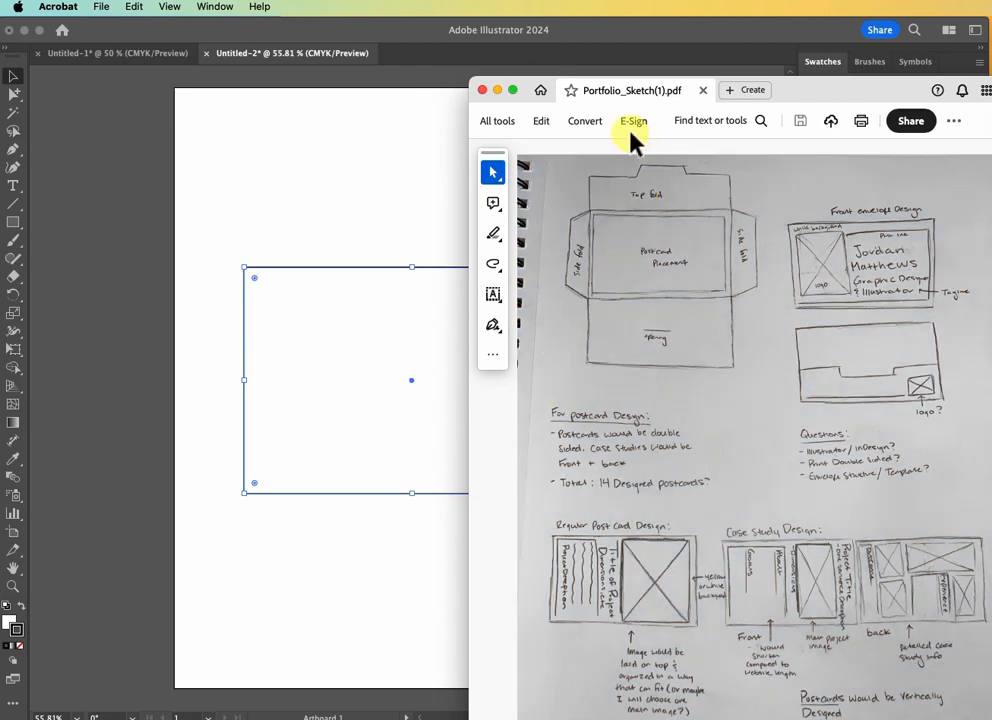
pyautogui.moveTo(815, 92); pyautogui.dragTo(991, 60)
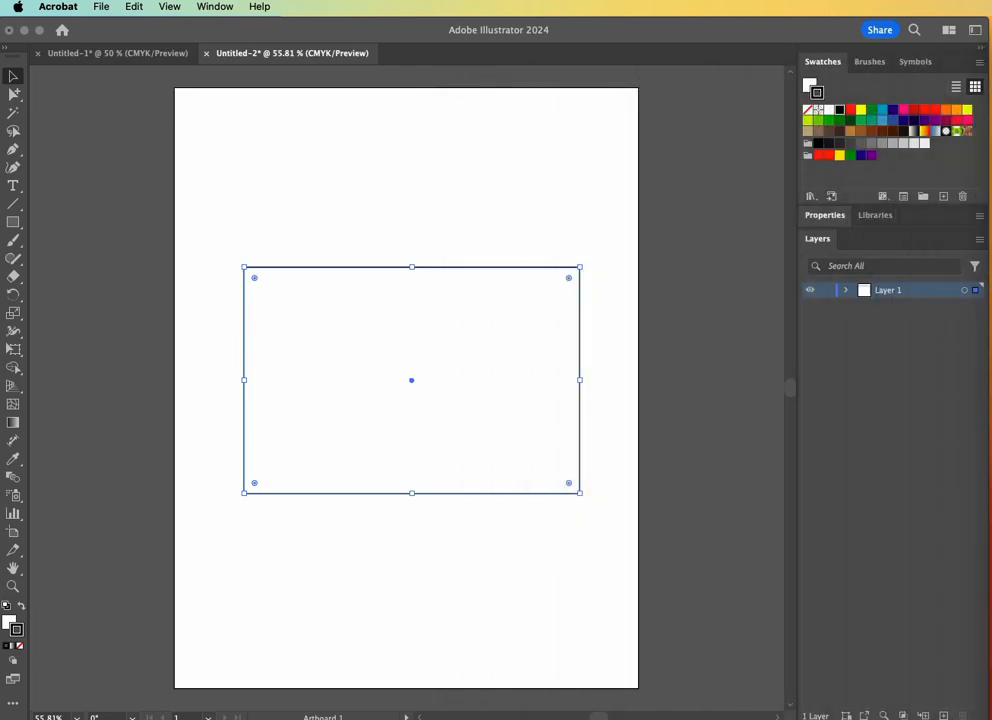
# Draw a rectangle about 6.14 x 2.49 in directly beneath the first one, matching its width.
pyautogui.click(12, 225)
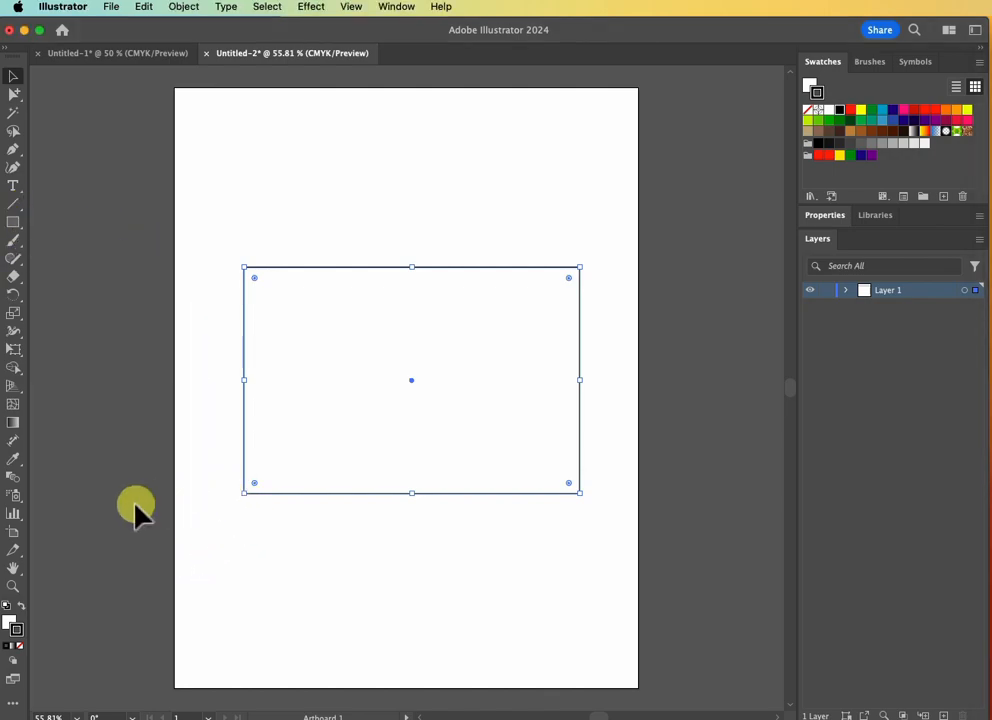
pyautogui.click(80, 298)
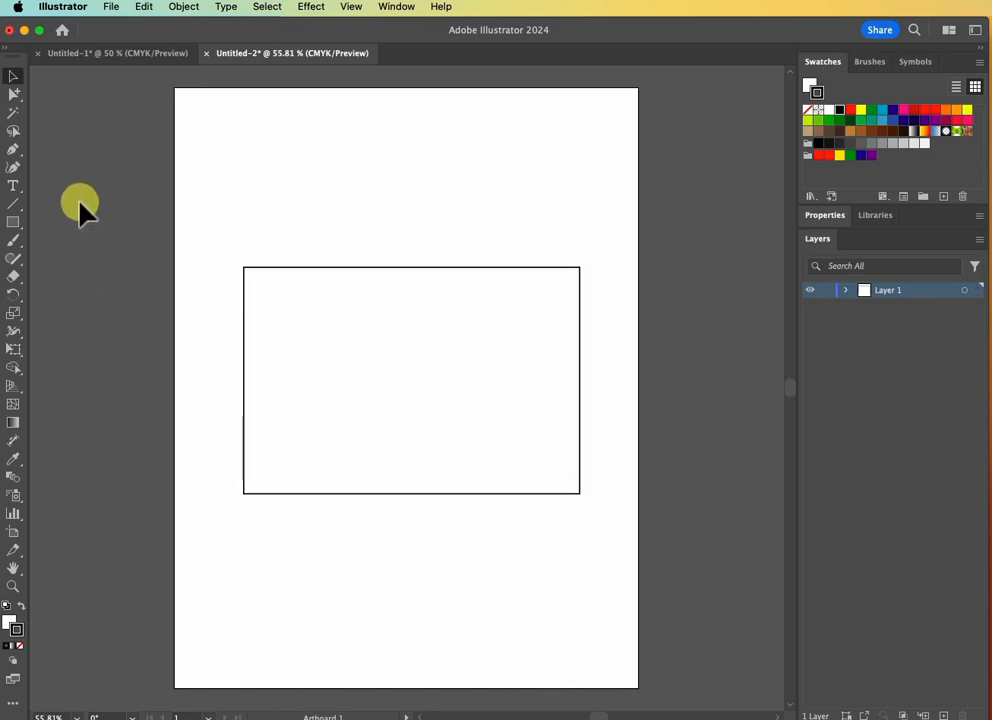
pyautogui.click(13, 223)
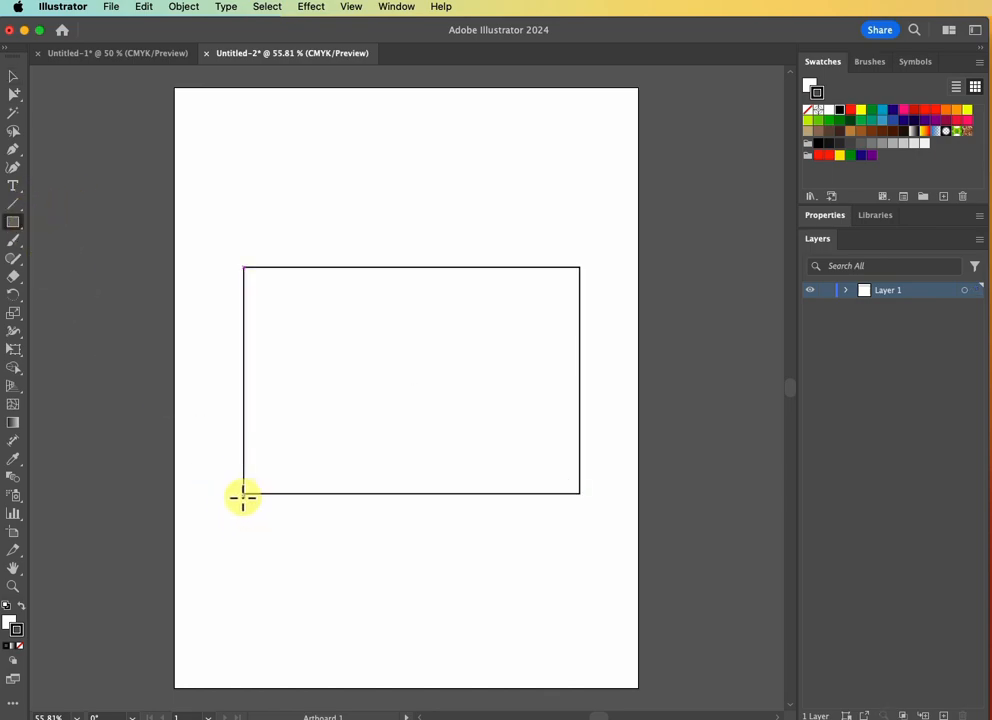
pyautogui.moveTo(243, 493)
pyautogui.mouseDown()
pyautogui.moveTo(252, 536)
pyautogui.moveTo(491, 641)
pyautogui.moveTo(579, 629)
pyautogui.mouseUp()
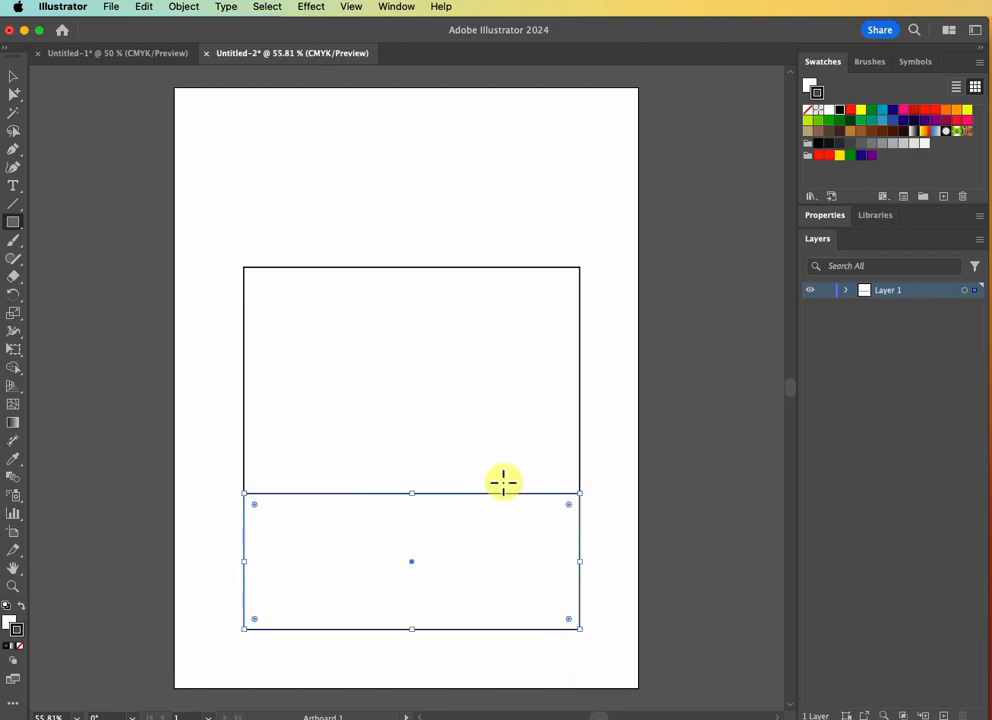
pyautogui.click(13, 77)
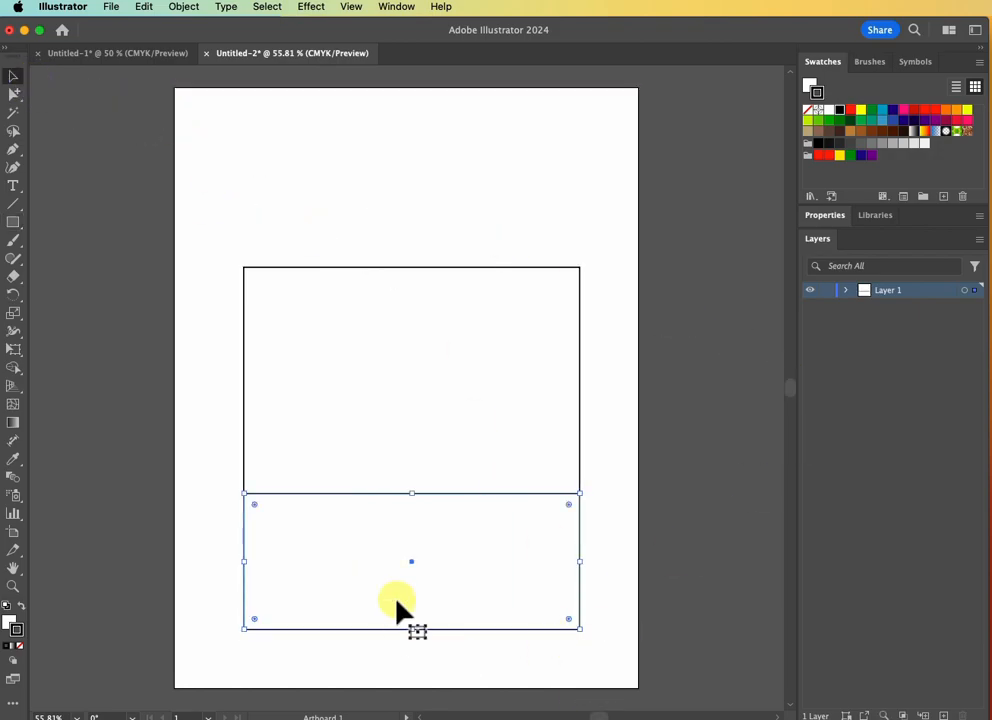
# Unlink the lower rectangle's width and height proportions and set its height alone to 4 in.
pyautogui.click(840, 217)
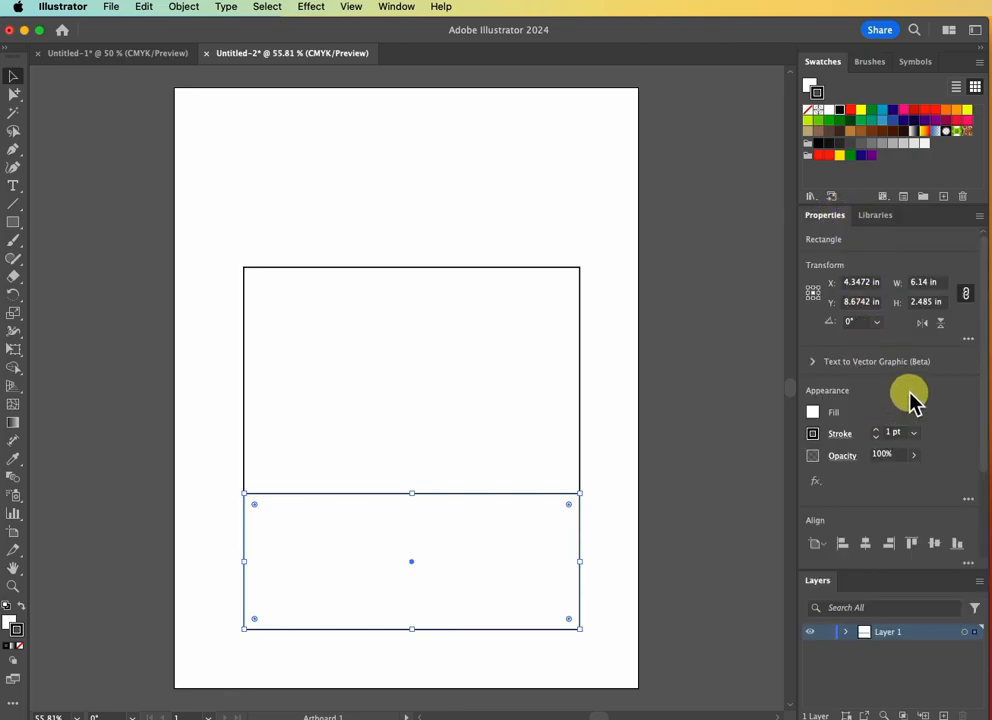
pyautogui.click(925, 302)
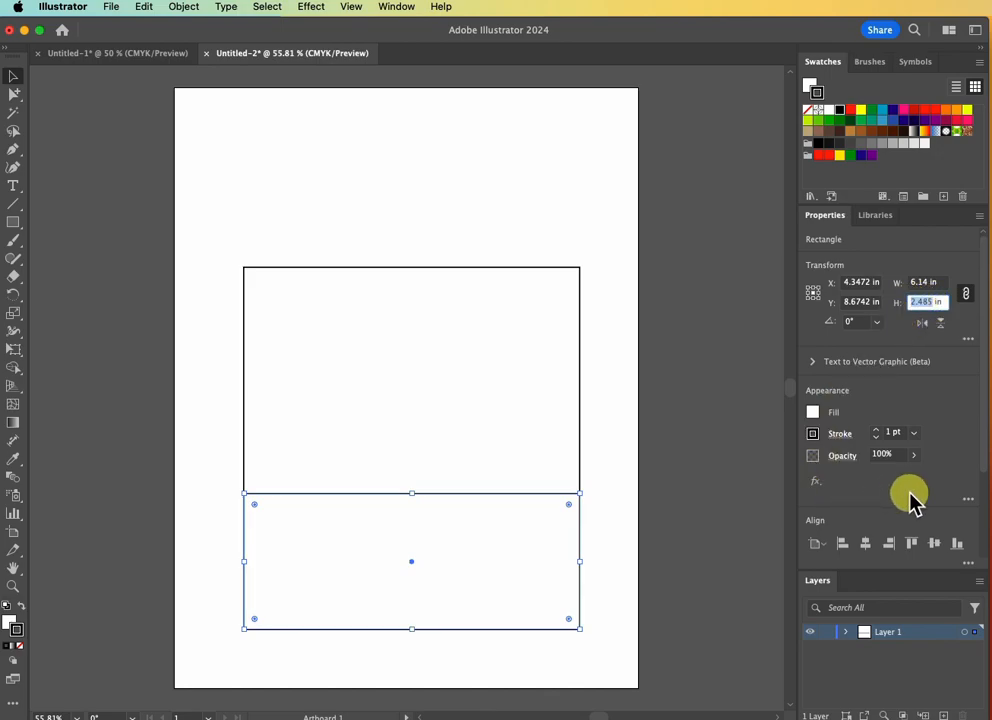
pyautogui.write('4')
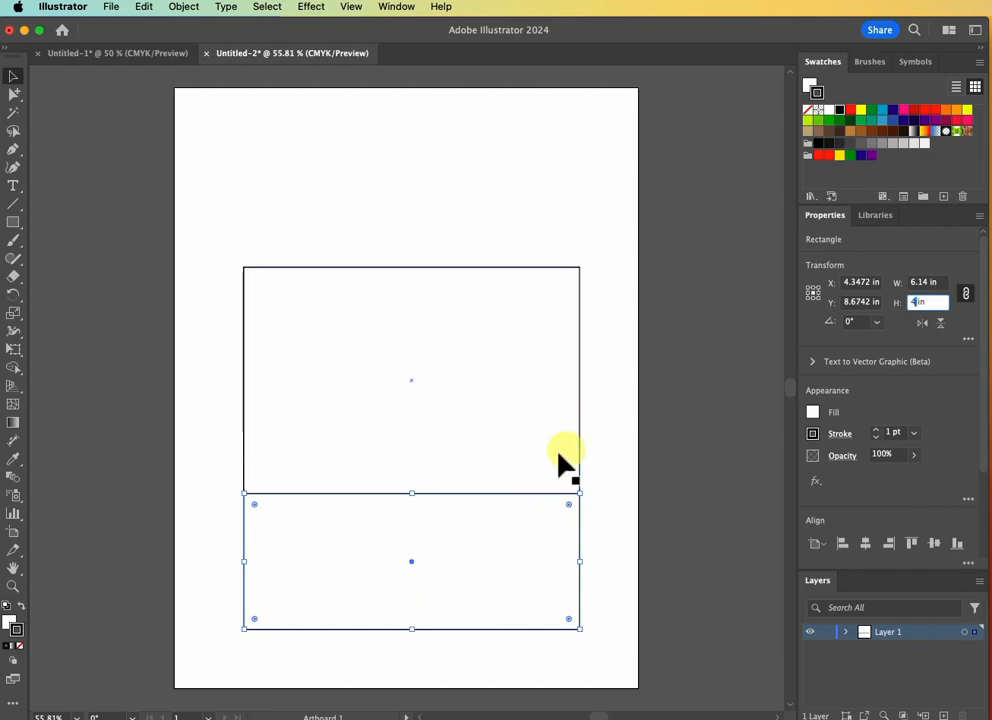
pyautogui.click(967, 294)
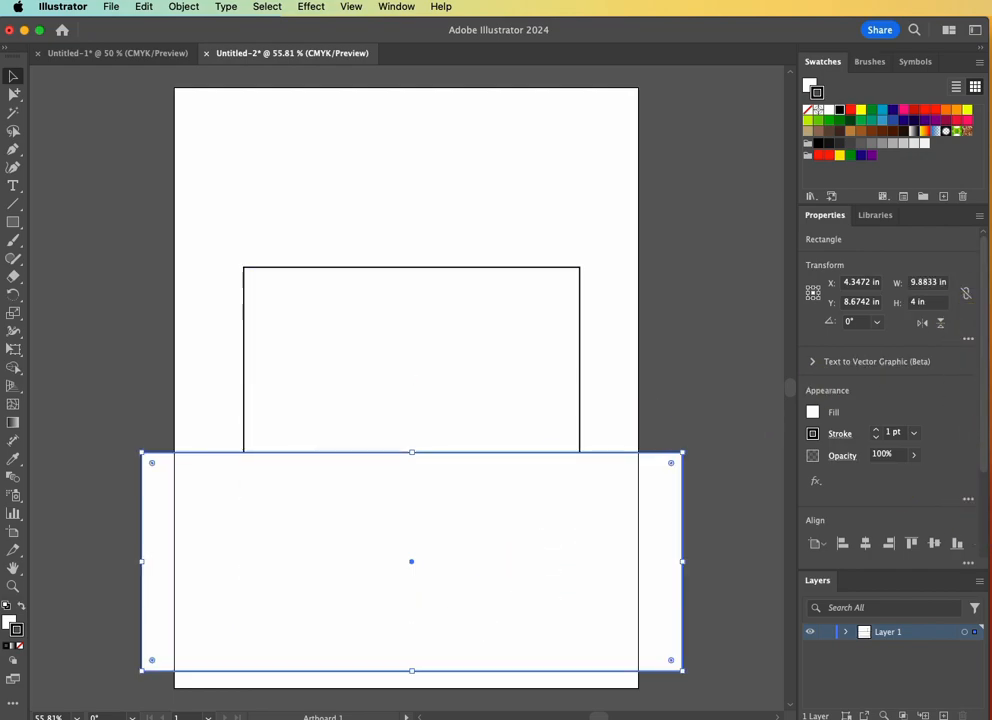
pyautogui.press('super+z')
pyautogui.click(930, 303)
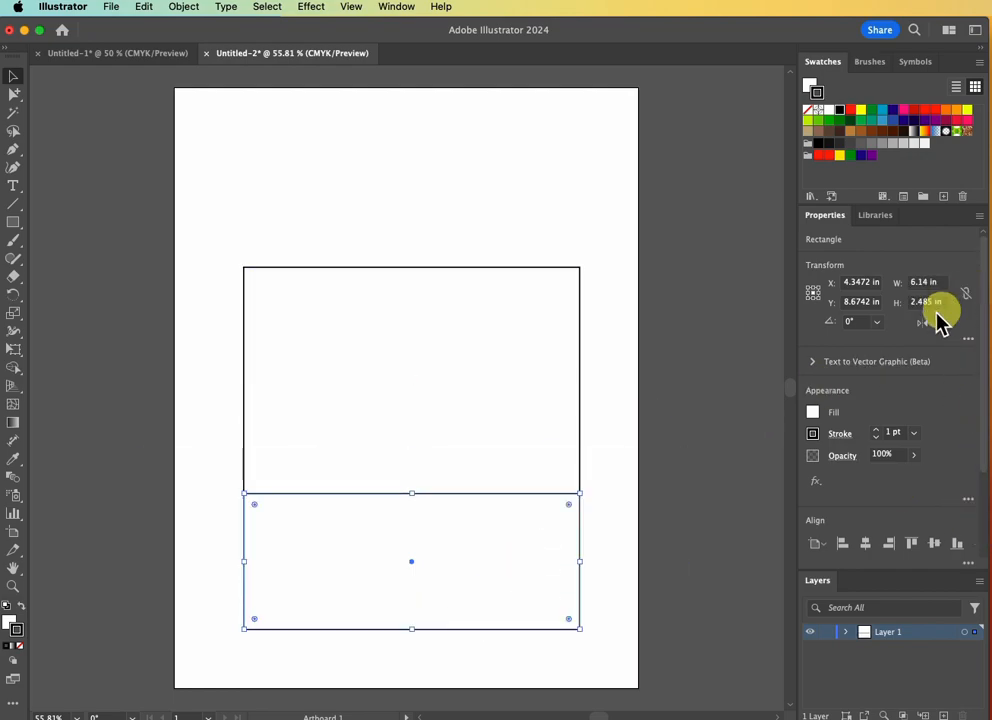
pyautogui.write('4')
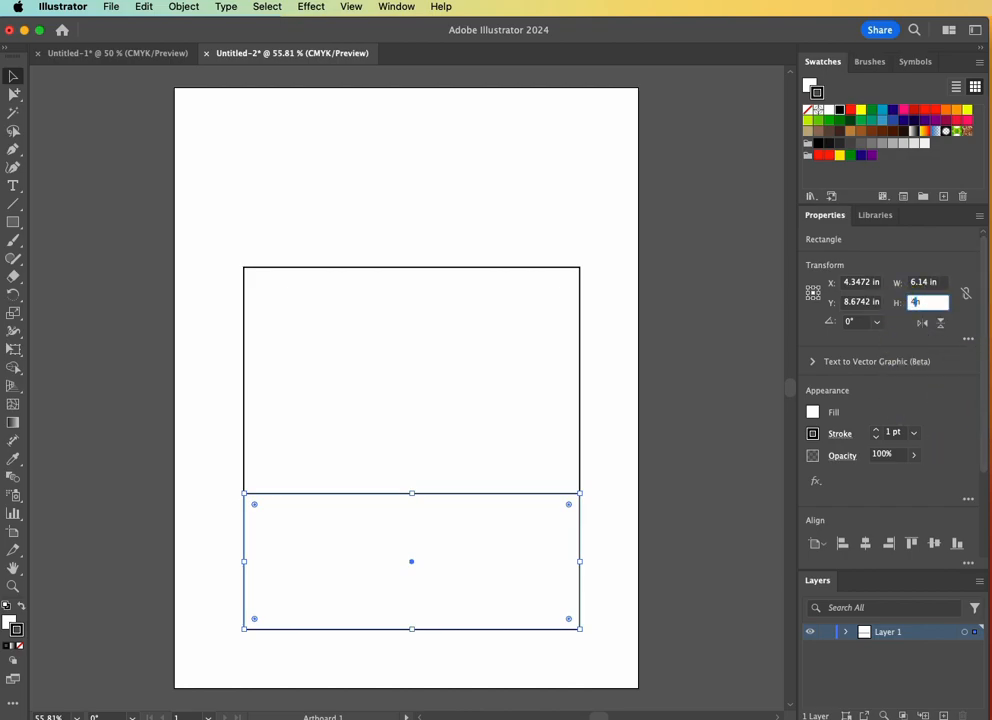
pyautogui.press('Tab')
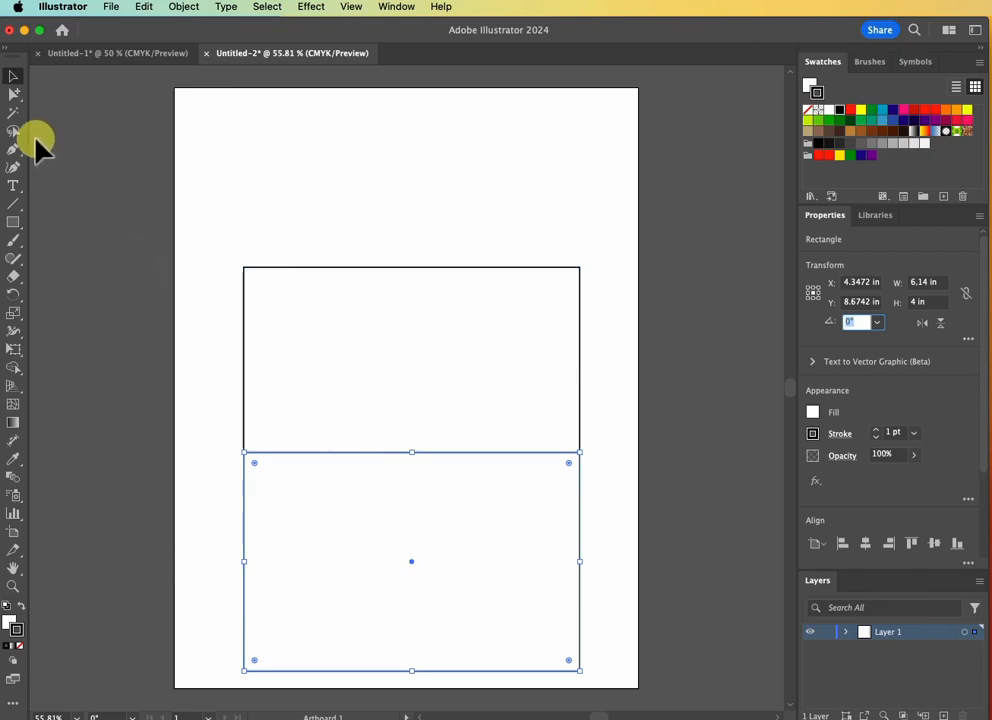
# Move the lower rectangle straight down until its top edge meets the bottom edge of the 6.14 x 4.14 in rectangle.
pyautogui.click(128, 440)
pyautogui.click(412, 552)
pyautogui.press('Down')
pyautogui.press('Down')
pyautogui.press('Down')
pyautogui.press('Down')
pyautogui.press('Down')
pyautogui.press('Down')
pyautogui.press('Down')
pyautogui.press('Down')
pyautogui.press('Down')
pyautogui.press('Down')
pyautogui.press('Down')
pyautogui.press('Down')
pyautogui.press('Down')
pyautogui.press('Down')
pyautogui.press('Down')
pyautogui.press('Down')
pyautogui.press('Down')
pyautogui.press('Down')
pyautogui.press('Down')
pyautogui.press('Down')
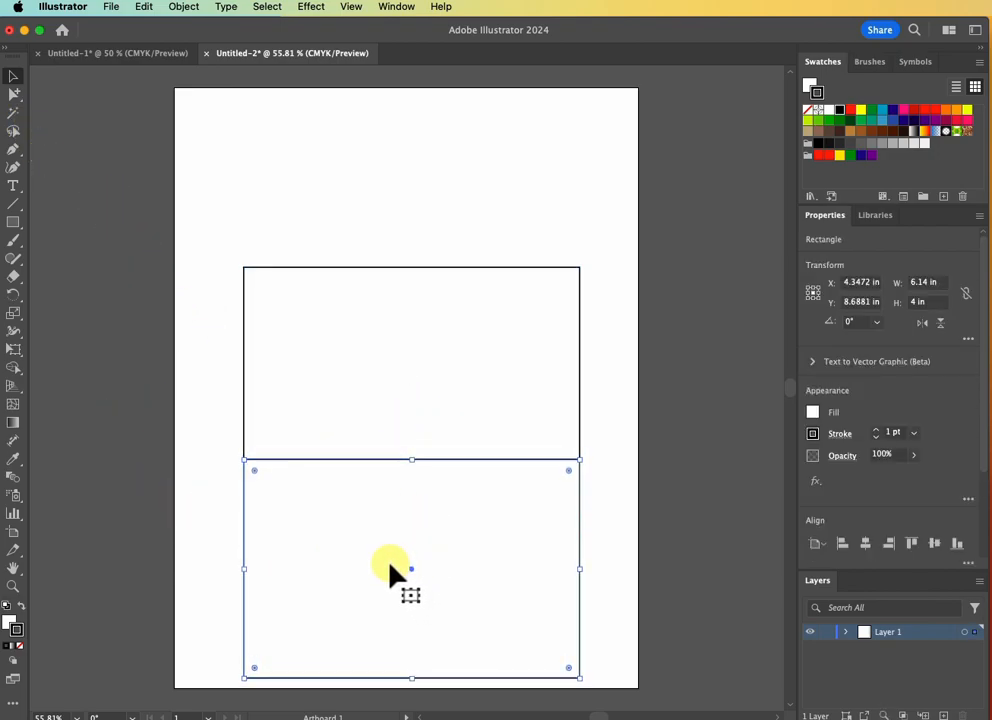
pyautogui.moveTo(386, 563)
pyautogui.mouseDown()
pyautogui.moveTo(385, 583)
pyautogui.moveTo(392, 579)
pyautogui.mouseUp()
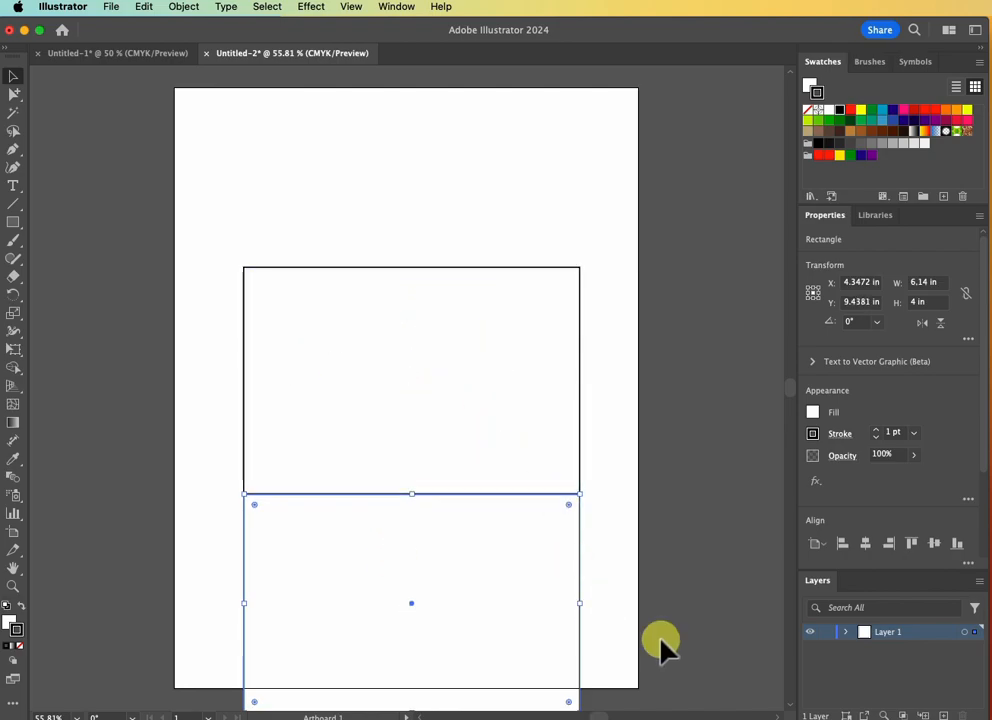
# Set the lower rectangle's height to 3 in and move it back up against the middle rectangle's bottom edge.
pyautogui.click(920, 302)
pyautogui.write('3')
pyautogui.press('Tab')
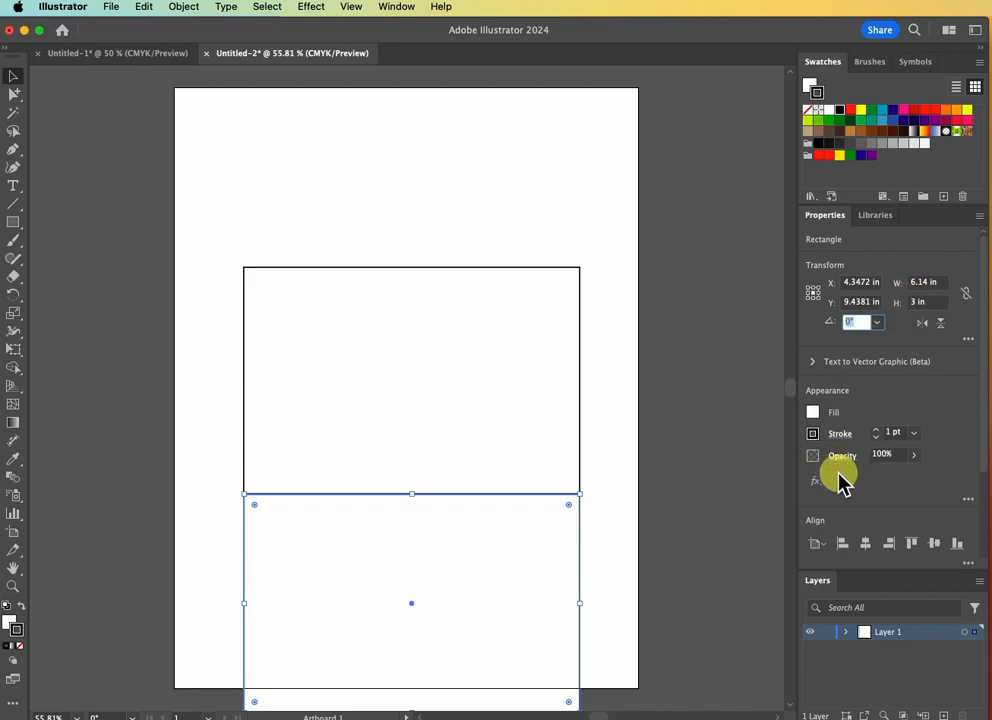
pyautogui.moveTo(452, 567); pyautogui.dragTo(454, 539)
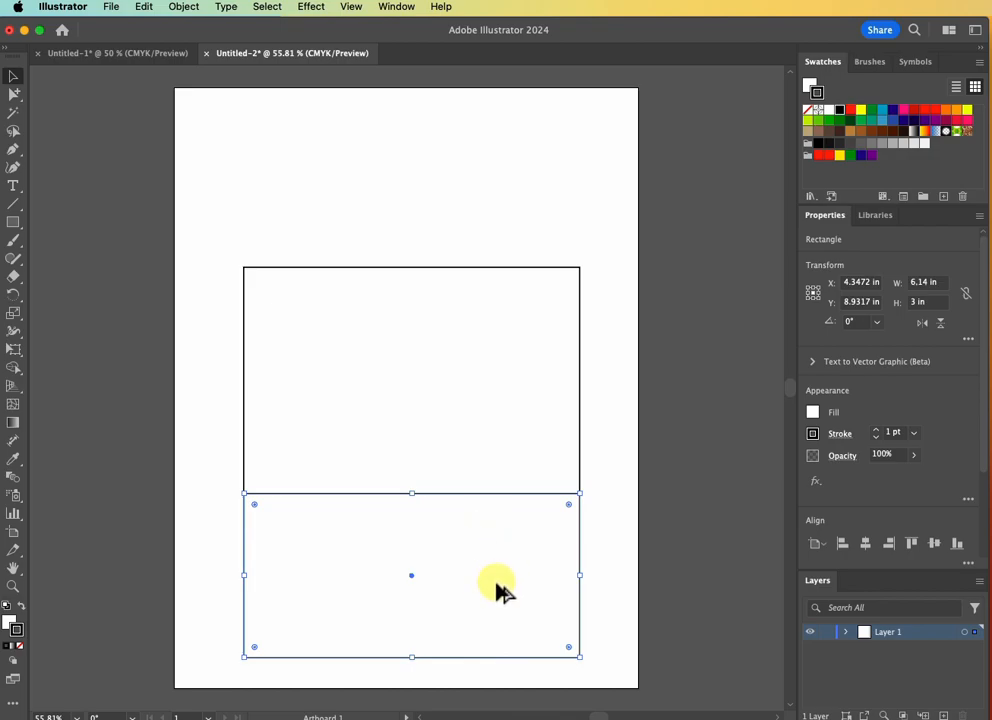
# Duplicate the 3 in high rectangle above the middle rectangle and set the copy's height to 2 in.
pyautogui.moveTo(500, 600); pyautogui.dragTo(476, 211)
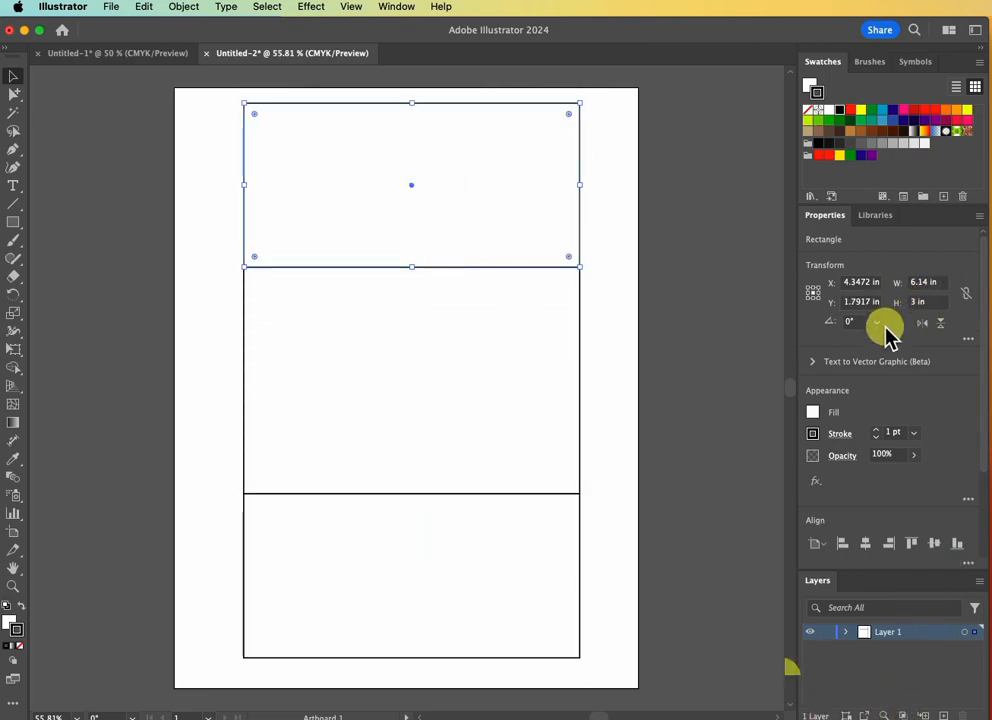
pyautogui.click(915, 302)
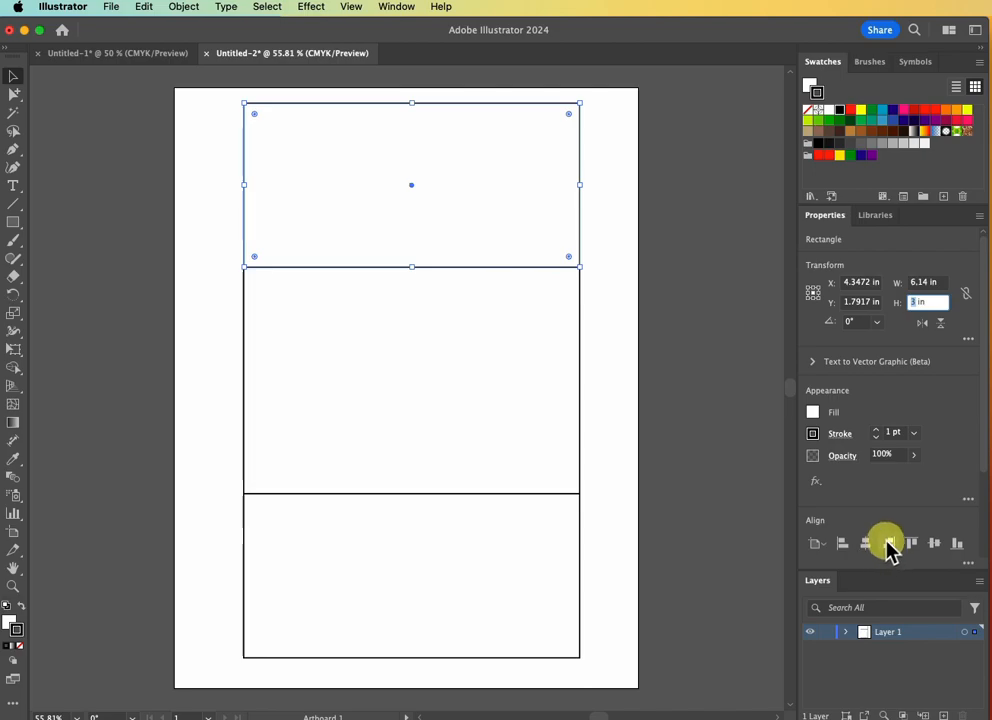
pyautogui.write('2')
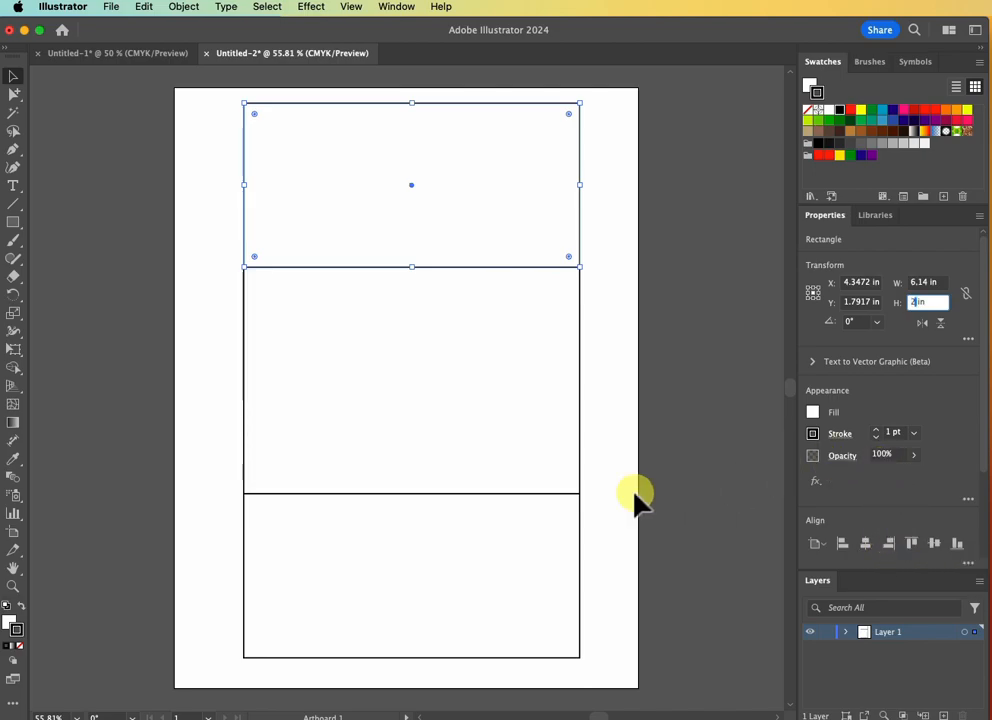
pyautogui.press('Return')
# Nudge the 2 in high rectangle down until its bottom edge meets the middle rectangle's top edge.
pyautogui.press('Down')
pyautogui.press('Down')
pyautogui.press('Down')
pyautogui.press('Down')
pyautogui.press('Down')
pyautogui.press('Down')
pyautogui.press('Down')
pyautogui.press('Down')
pyautogui.press('Down')
pyautogui.press('Down')
pyautogui.press('Down')
pyautogui.press('Down')
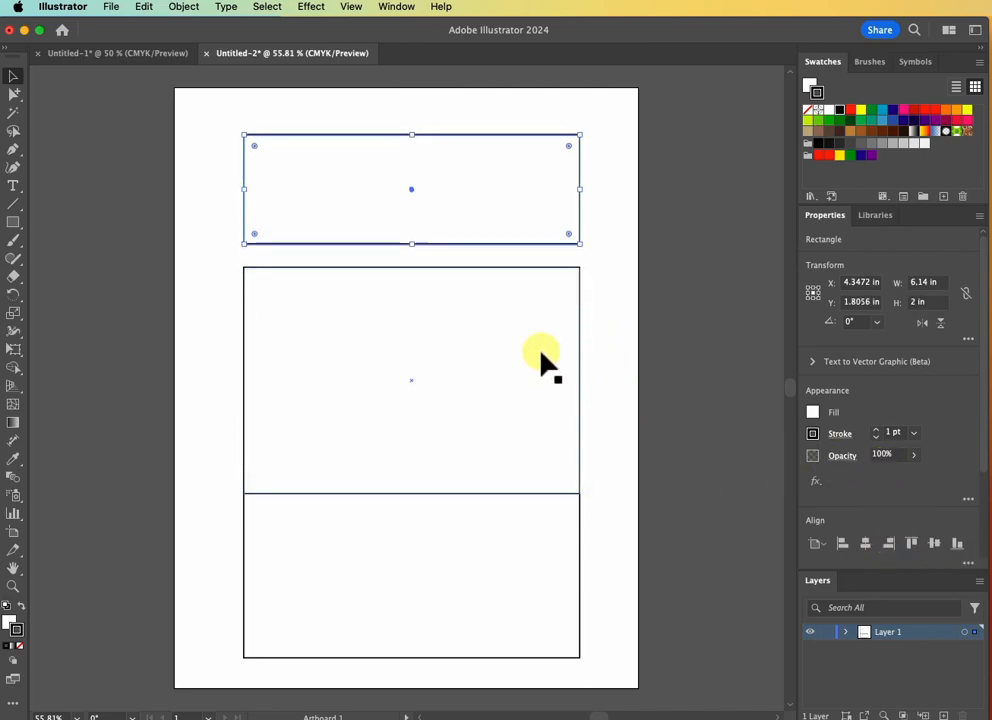
pyautogui.press('Down')
pyautogui.press('Down')
pyautogui.press('Down')
pyautogui.press('Down')
pyautogui.press('Down')
pyautogui.press('Down')
pyautogui.press('Down')
pyautogui.press('Down')
pyautogui.press('Down')
pyautogui.press('Down')
pyautogui.press('Down')
pyautogui.press('Down')
pyautogui.press('Down')
pyautogui.press('Down')
pyautogui.press('Down')
pyautogui.press('Down')
pyautogui.press('Down')
pyautogui.press('Down')
pyautogui.press('Down')
pyautogui.press('Down')
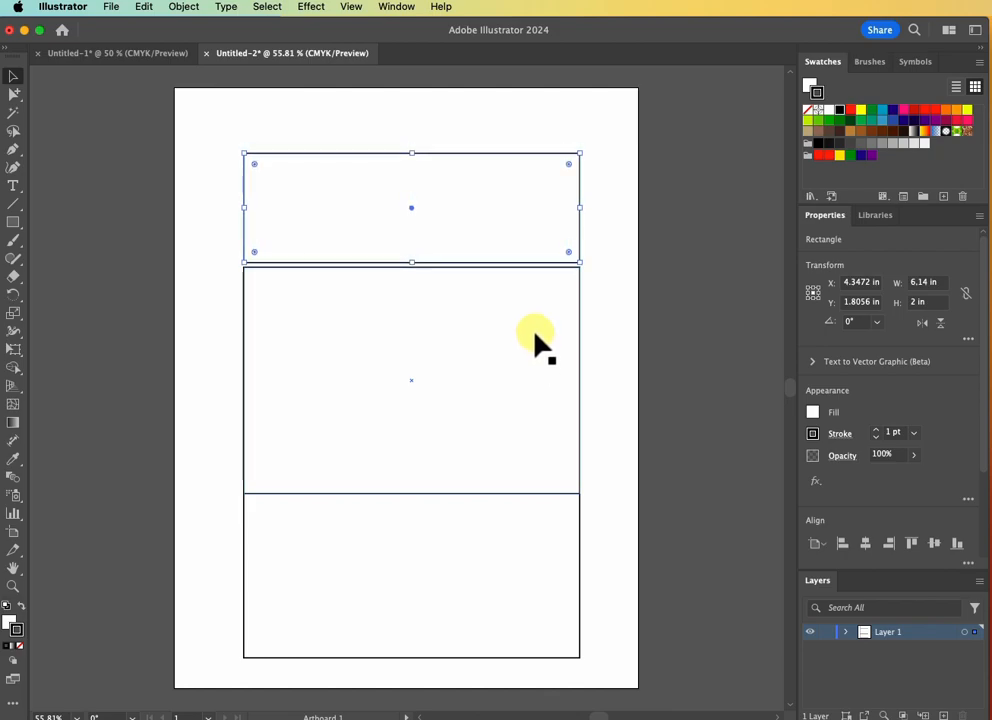
pyautogui.press('Down')
pyautogui.press('Down')
pyautogui.press('Down')
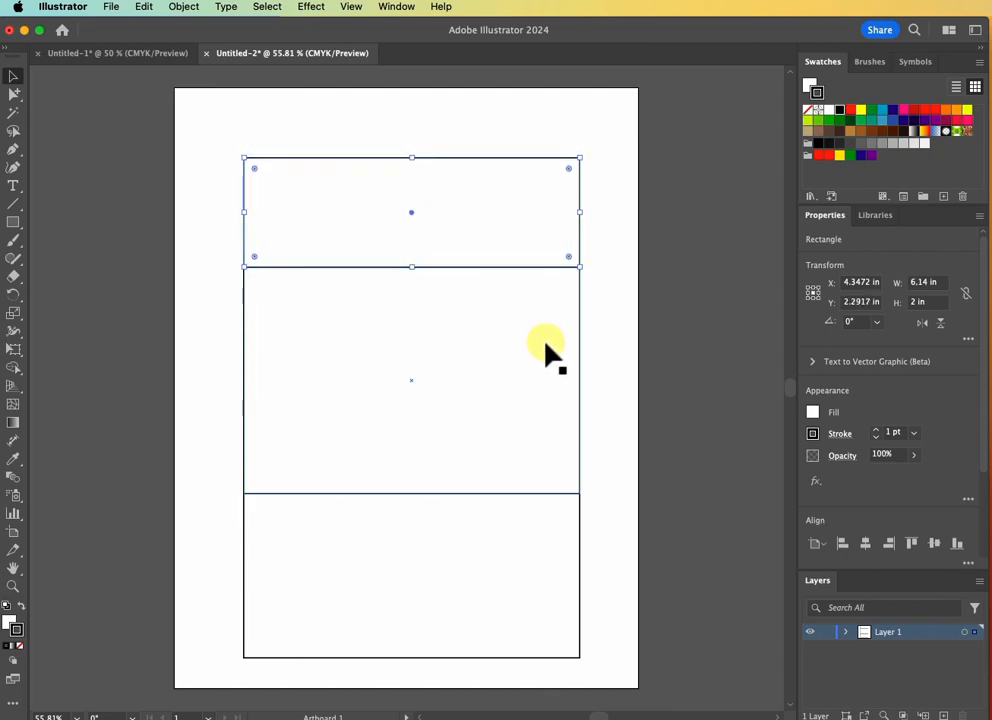
pyautogui.press('super+equal')
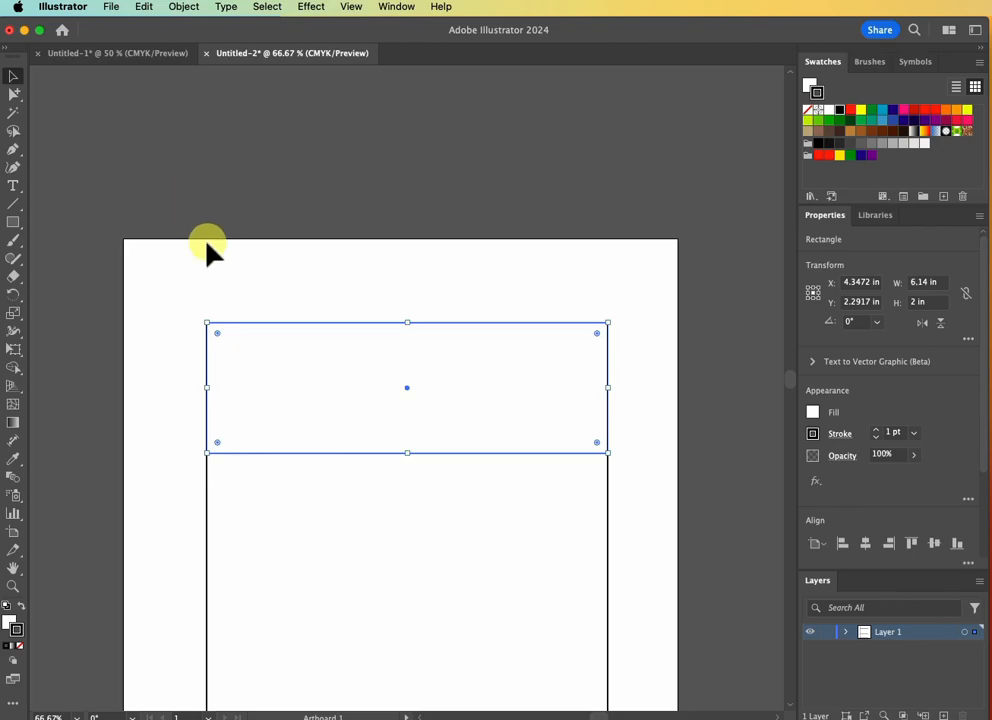
pyautogui.moveTo(991, 45)
pyautogui.mouseDown()
pyautogui.moveTo(688, 112)
pyautogui.moveTo(991, 89)
pyautogui.moveTo(991, 57)
pyautogui.mouseUp()
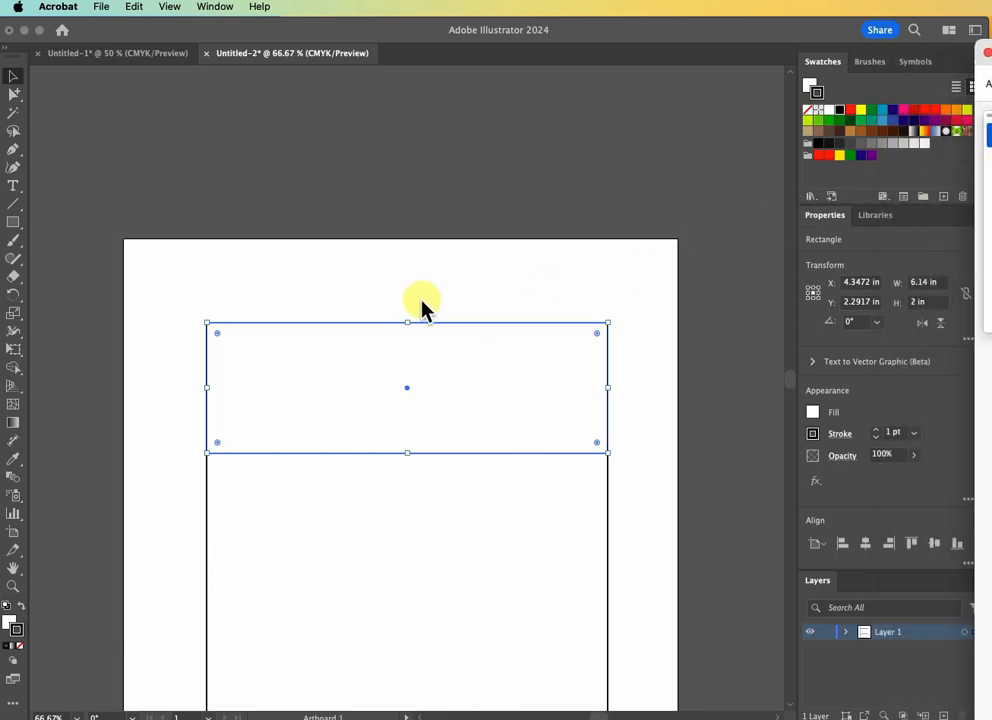
pyautogui.click(14, 228)
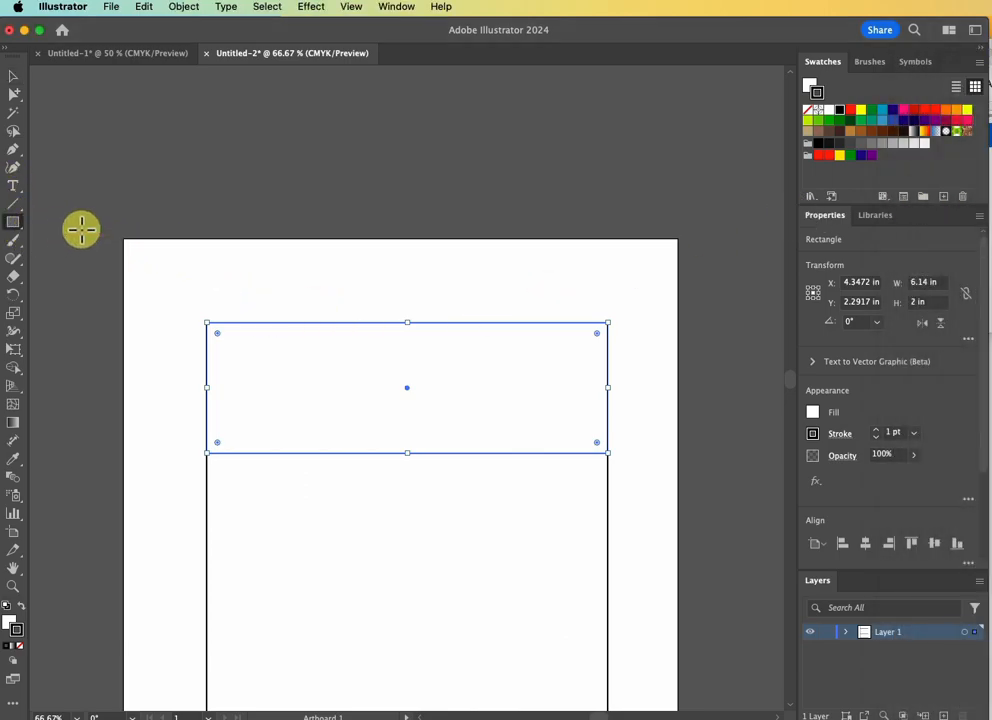
pyautogui.moveTo(264, 275); pyautogui.dragTo(379, 314)
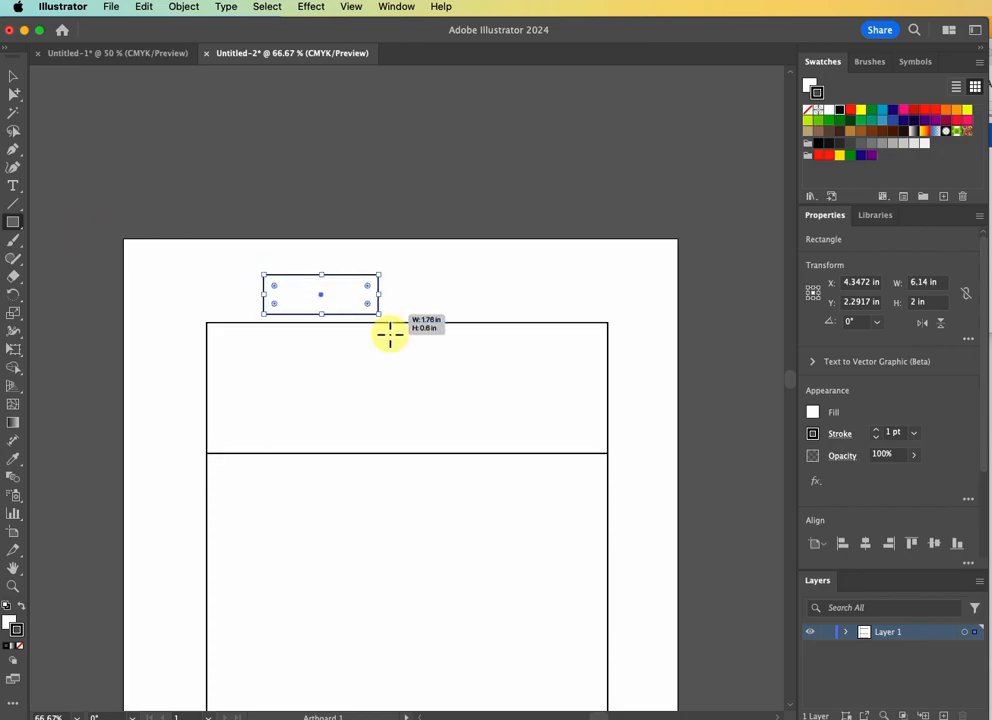
pyautogui.press('Delete')
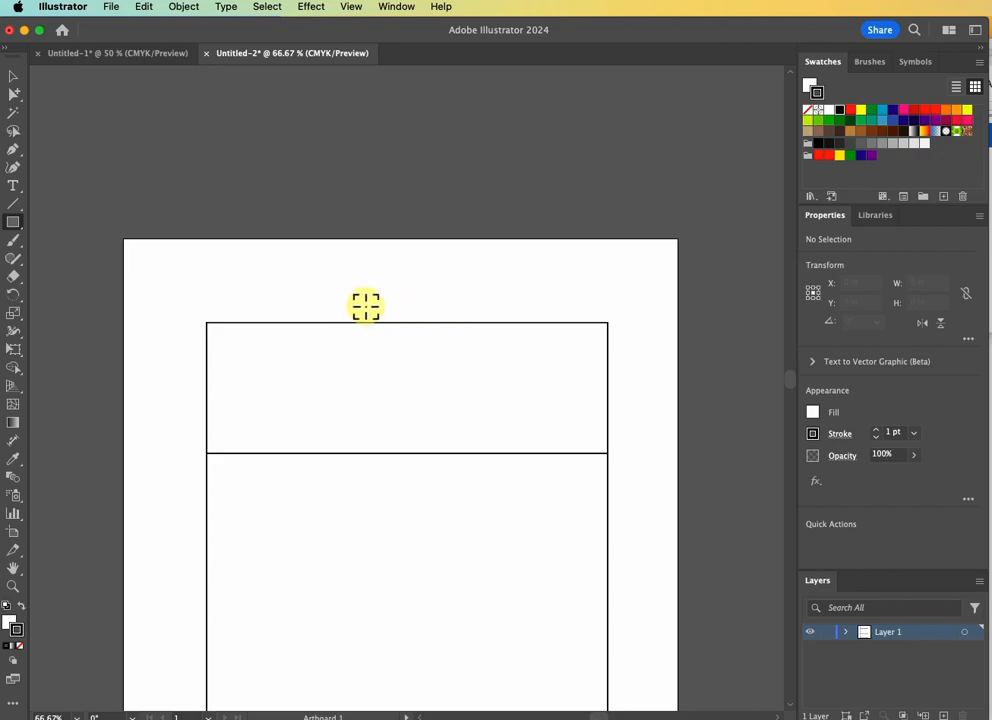
# Create a 2 x 0.5 in rectangle and centre it on the upper edge of the 2 in high panel as a tab.
pyautogui.click(358, 292)
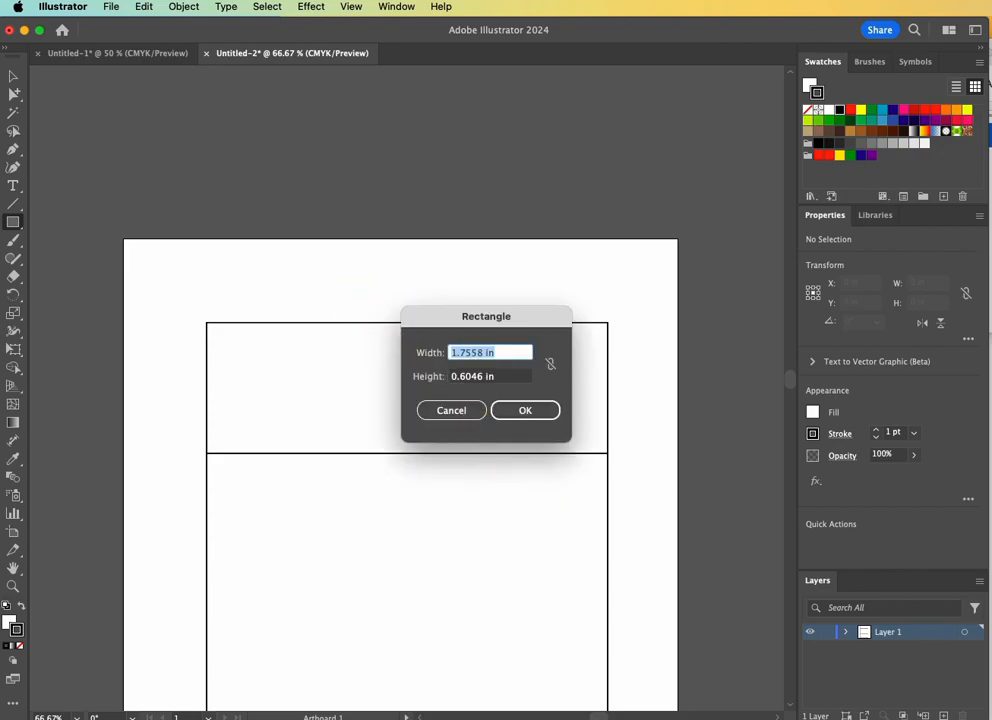
pyautogui.write('2')
pyautogui.press('Tab')
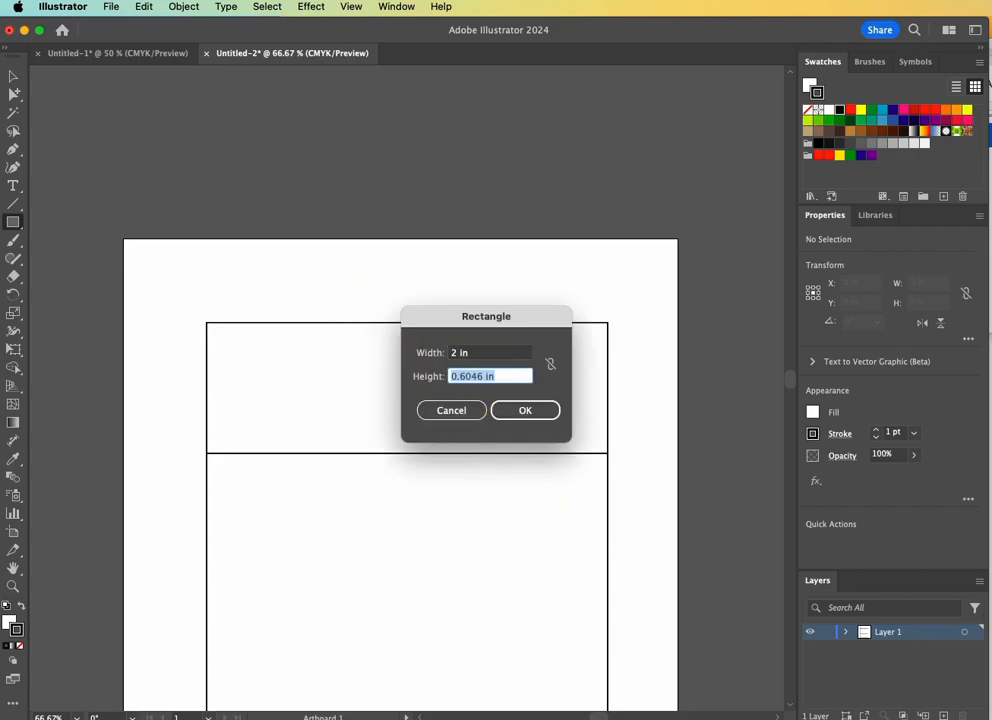
pyautogui.write('0.5')
pyautogui.press('Tab')
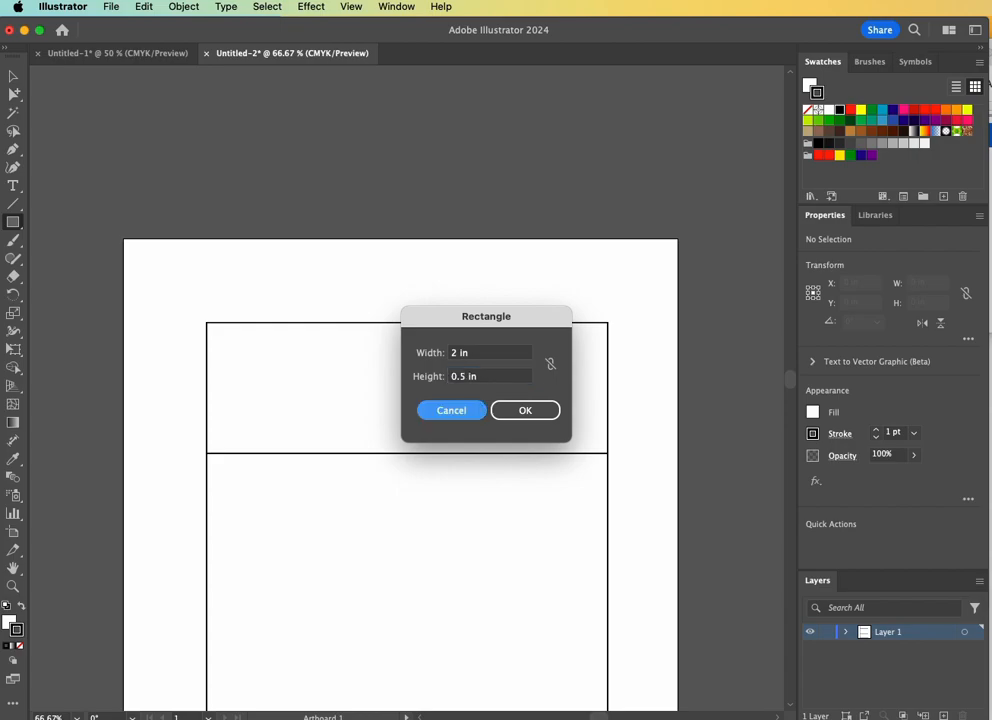
pyautogui.press('Return')
pyautogui.click(12, 76)
pyautogui.moveTo(395, 299); pyautogui.dragTo(440, 316)
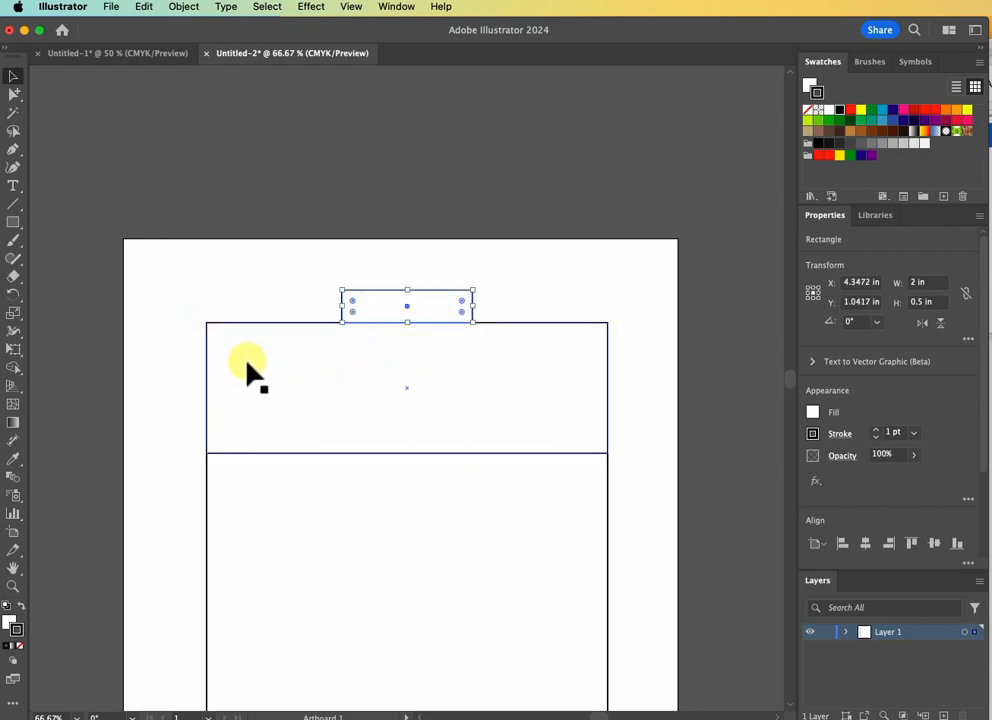
# Unite the small tab rectangle and the 2 in high panel below it into one shape.
pyautogui.keyDown('shift'); pyautogui.click(249, 382); pyautogui.keyUp('shift')
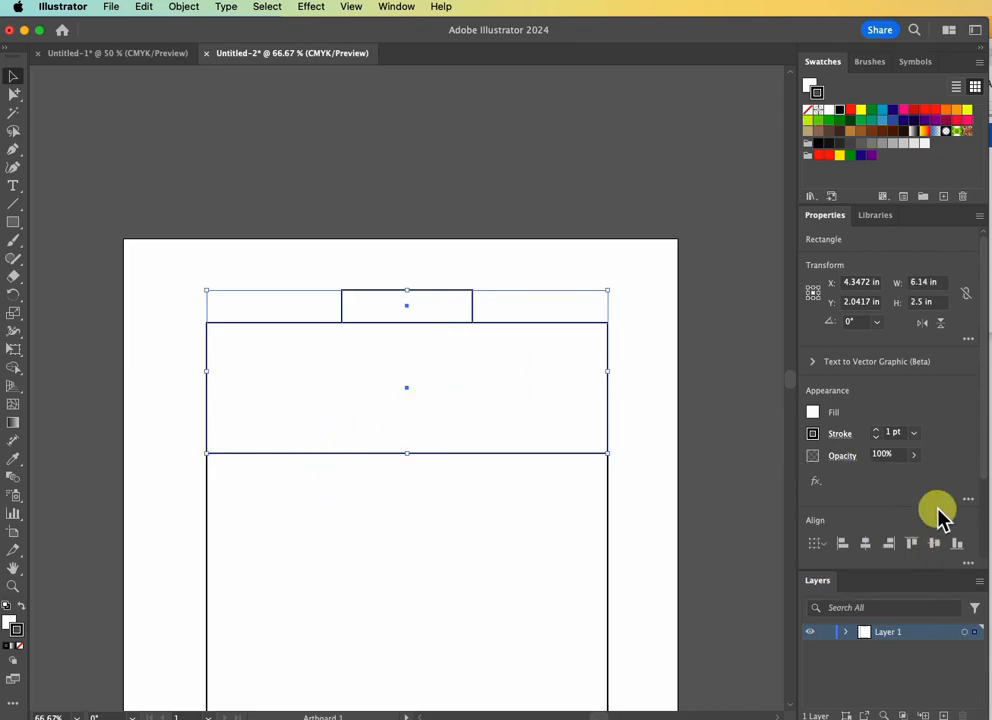
pyautogui.moveTo(981, 470); pyautogui.dragTo(981, 560)
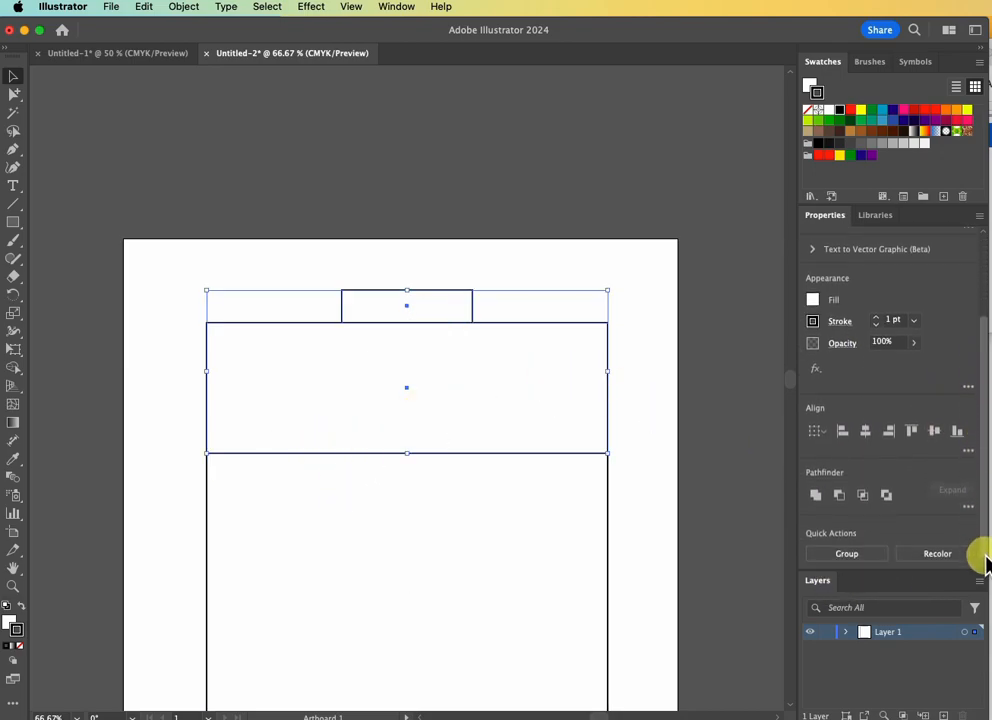
pyautogui.click(817, 496)
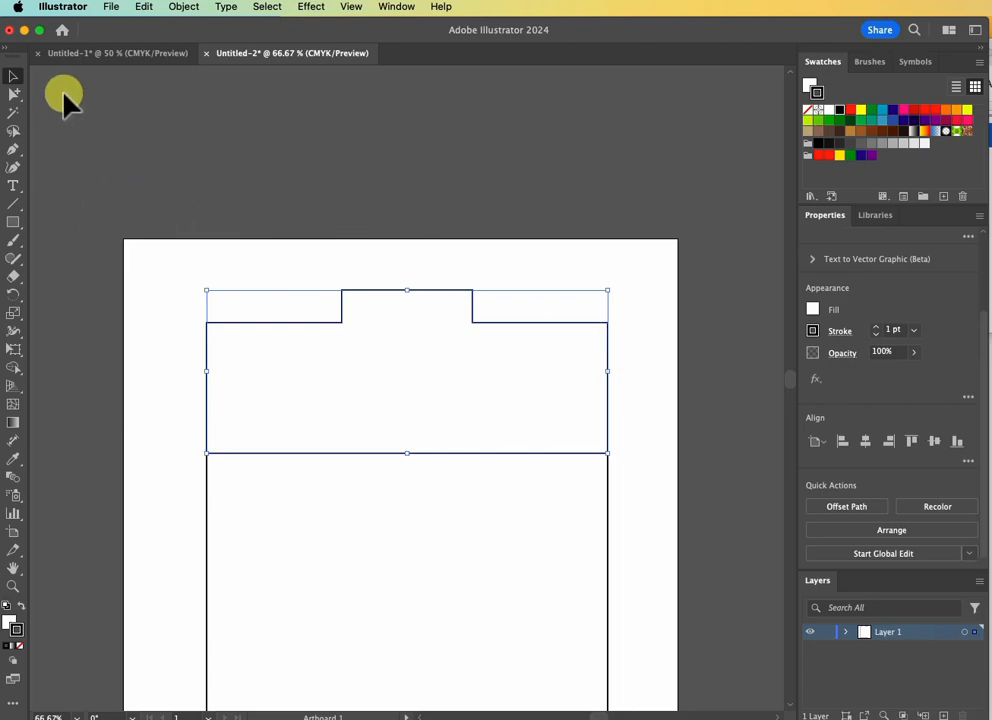
pyautogui.click(90, 127)
# Slant both sides of the tab by moving each of its top corner points inward about 0.25 in.
pyautogui.click(13, 94)
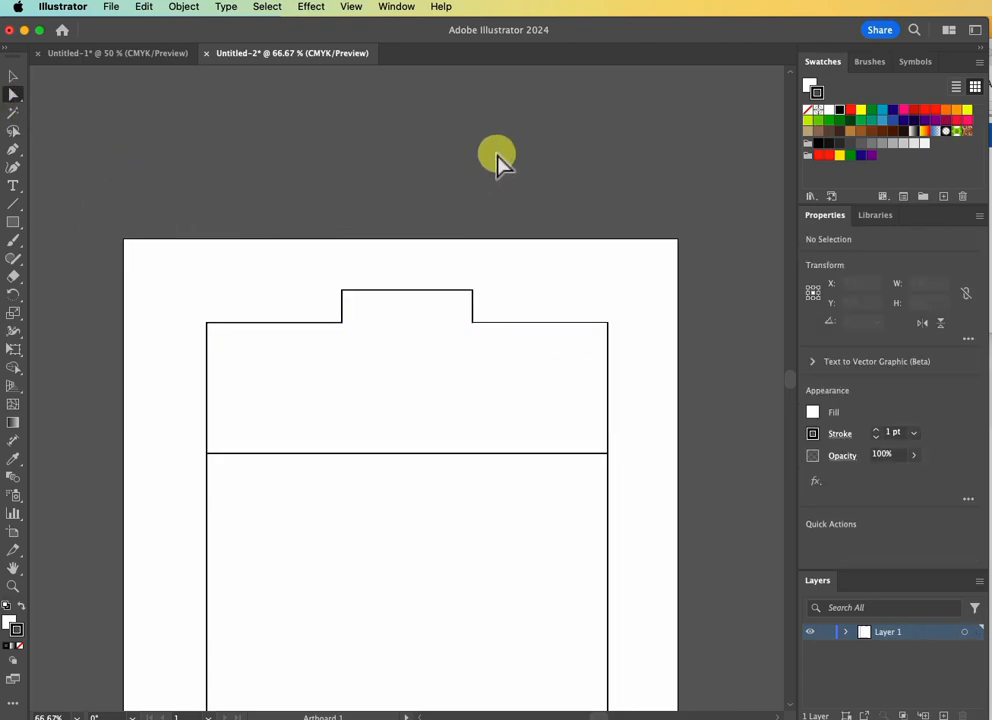
pyautogui.click(342, 291)
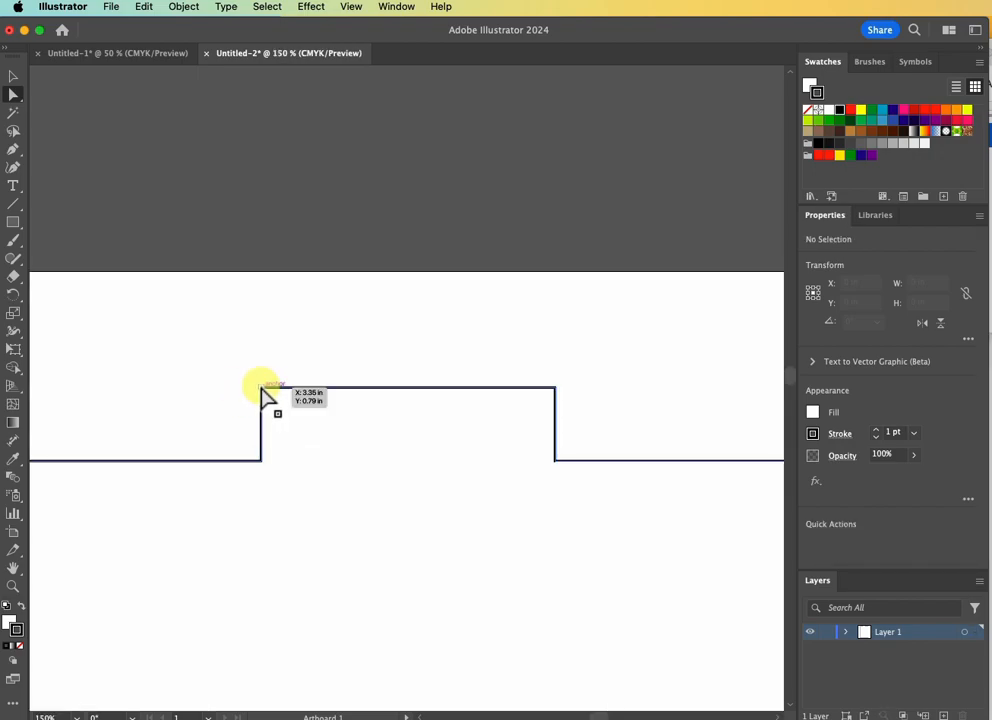
pyautogui.moveTo(261, 387); pyautogui.dragTo(294, 387)
pyautogui.click(556, 388)
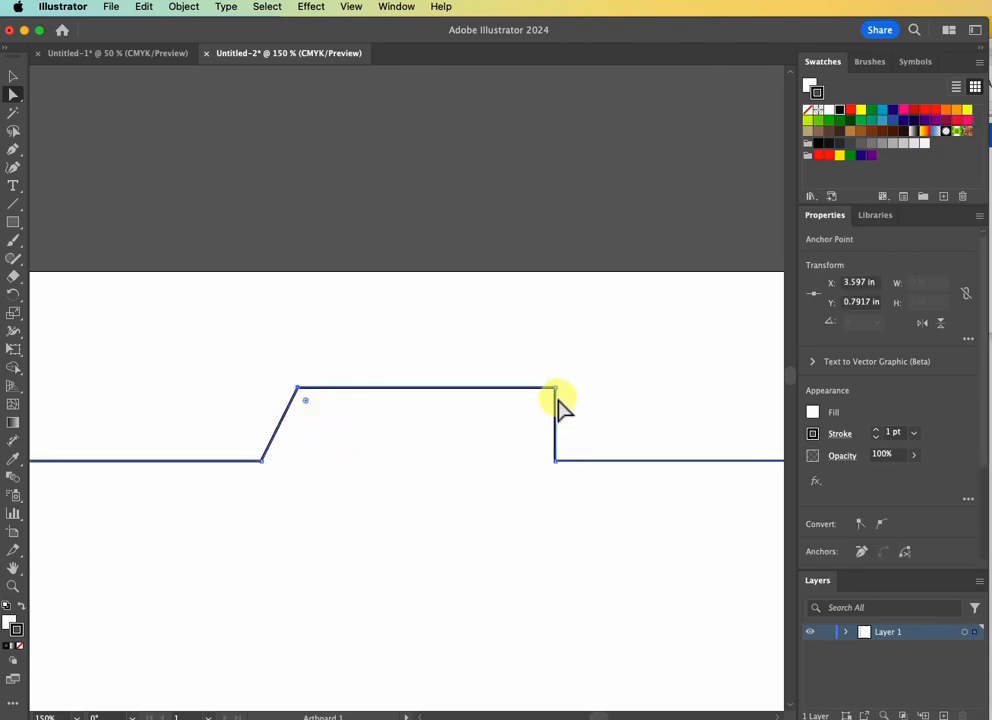
pyautogui.moveTo(555, 387); pyautogui.dragTo(519, 388)
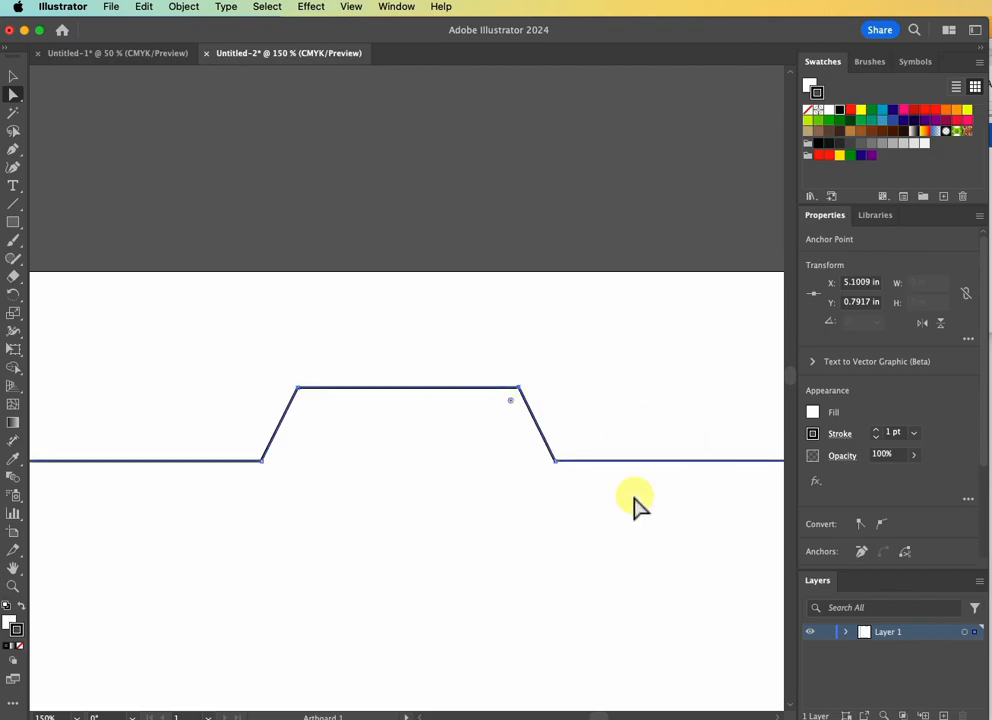
# Draw a side flap rectangle about 1.08 in wide along the full 4.14 in height of the middle panel's left edge.
pyautogui.press('super+0')
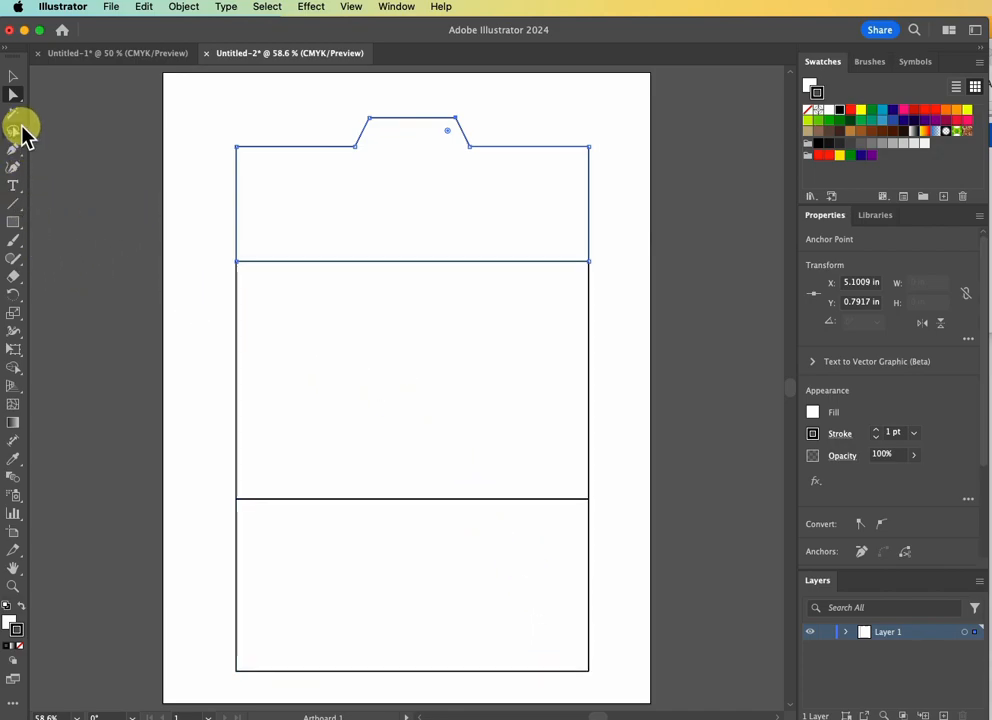
pyautogui.click(13, 222)
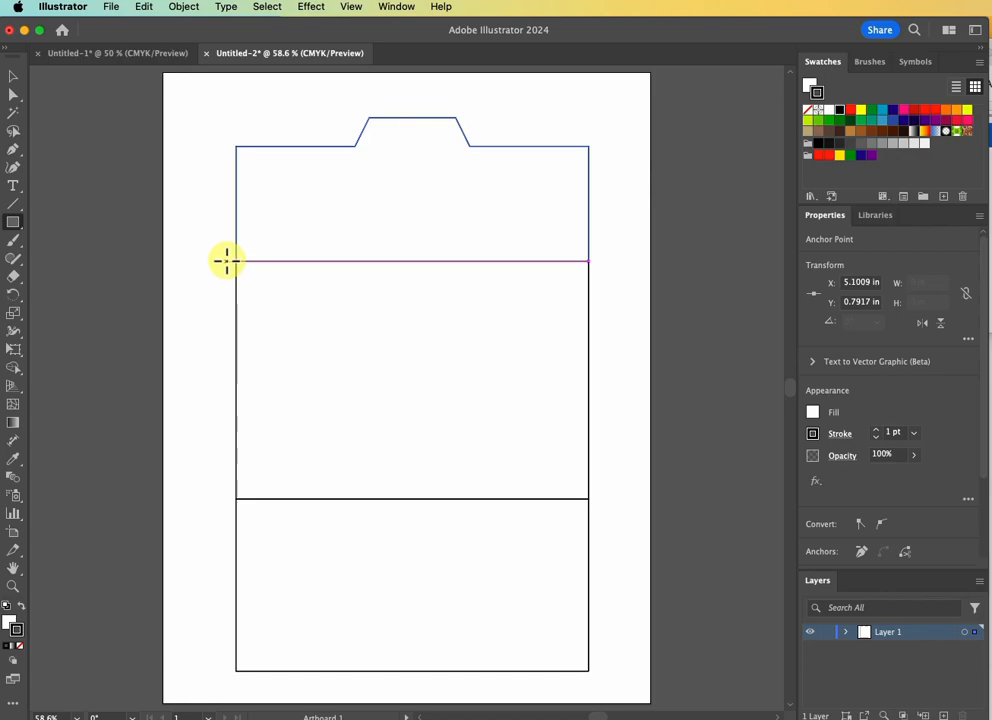
pyautogui.moveTo(234, 261); pyautogui.dragTo(172, 498)
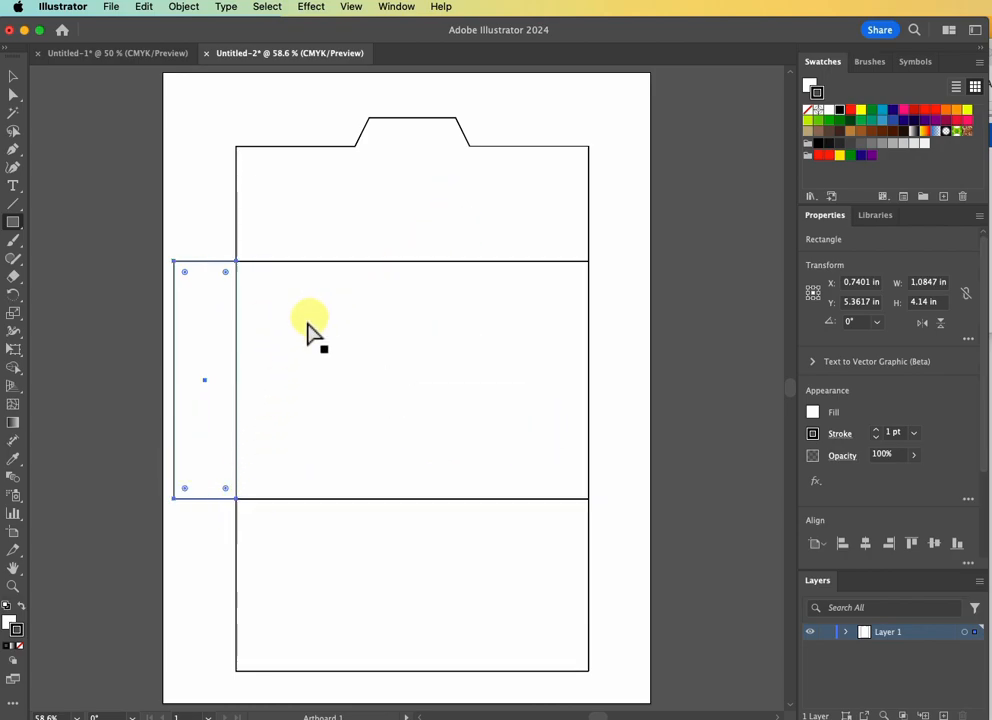
# Taper the left flap by moving its outer upper corner down and its outer lower corner up about 0.25 in each.
pyautogui.press('super+1')
pyautogui.click(13, 94)
pyautogui.click(182, 239)
pyautogui.moveTo(354, 185); pyautogui.dragTo(354, 210)
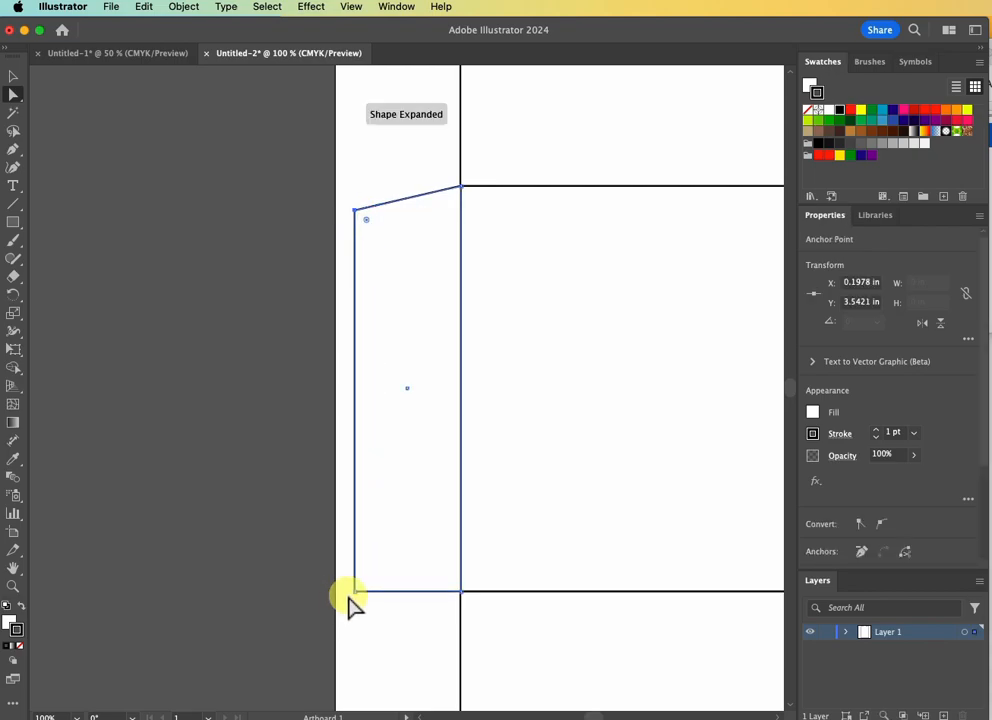
pyautogui.moveTo(354, 591); pyautogui.dragTo(357, 566)
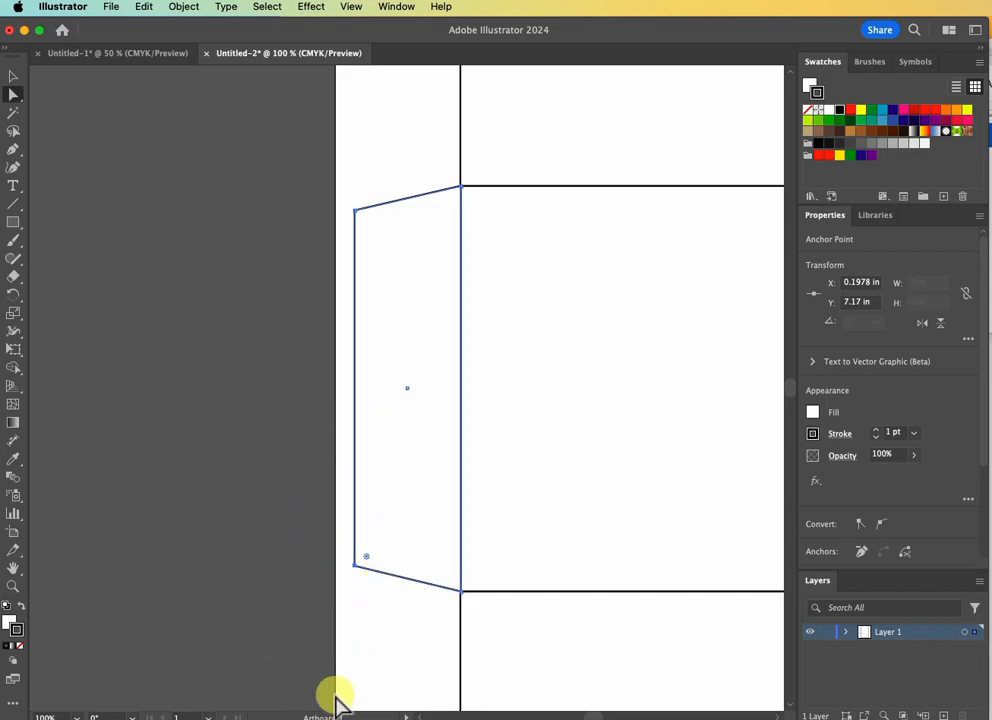
# Duplicate the tapered flap against the middle panel's right edge and flip the copy horizontally.
pyautogui.press('super+minus')
pyautogui.press('super+minus')
pyautogui.press('super+0')
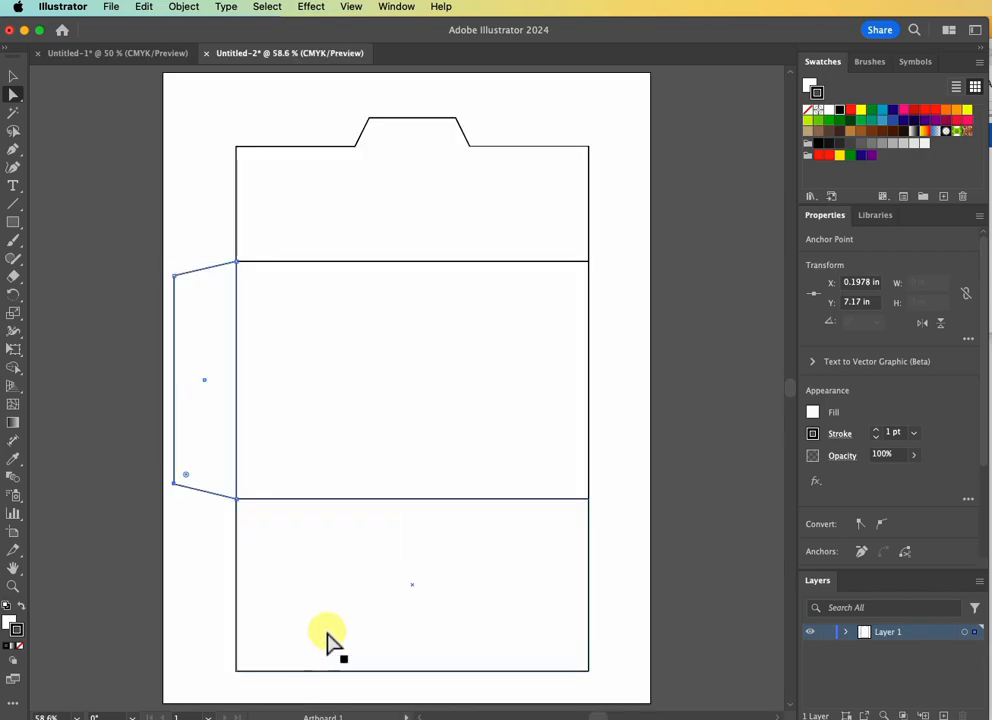
pyautogui.click(13, 77)
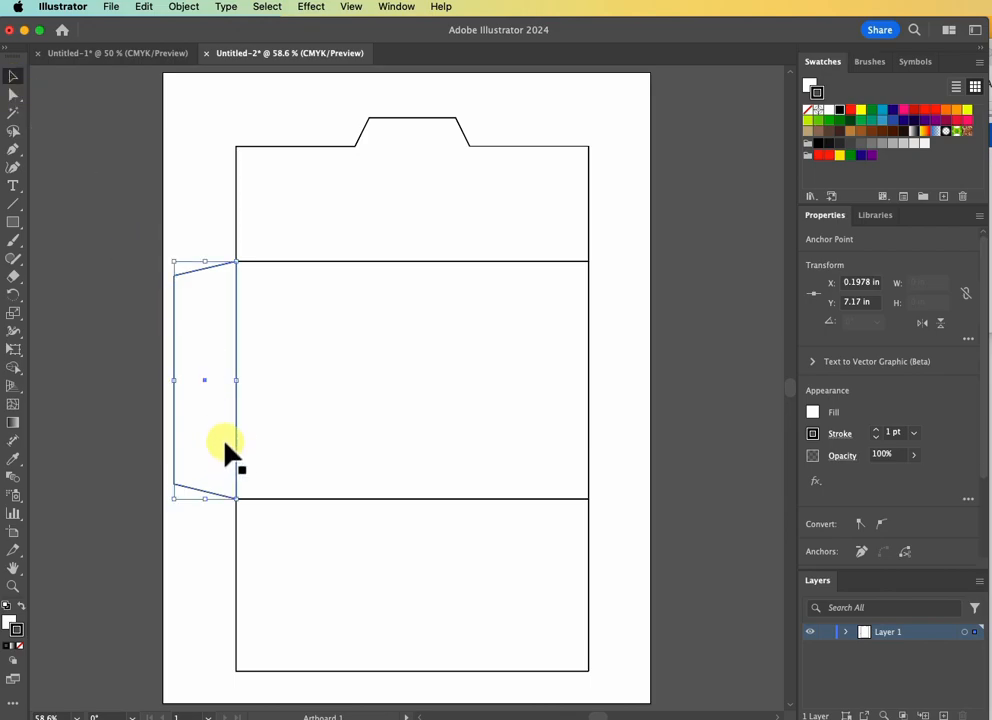
pyautogui.click(197, 492)
pyautogui.moveTo(197, 492); pyautogui.dragTo(610, 487)
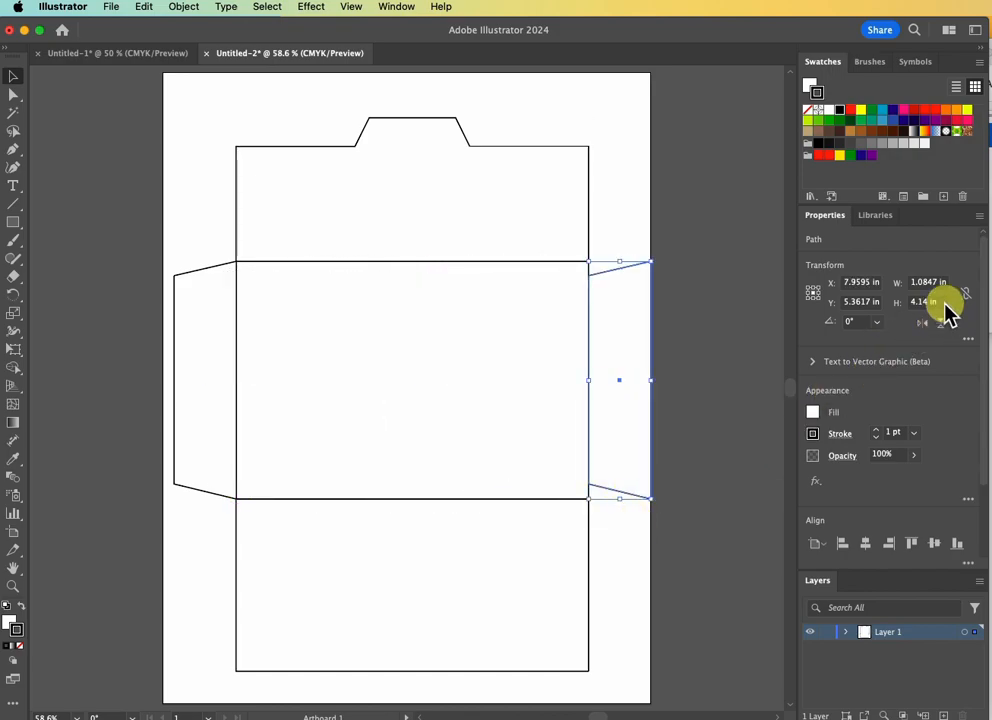
pyautogui.click(922, 322)
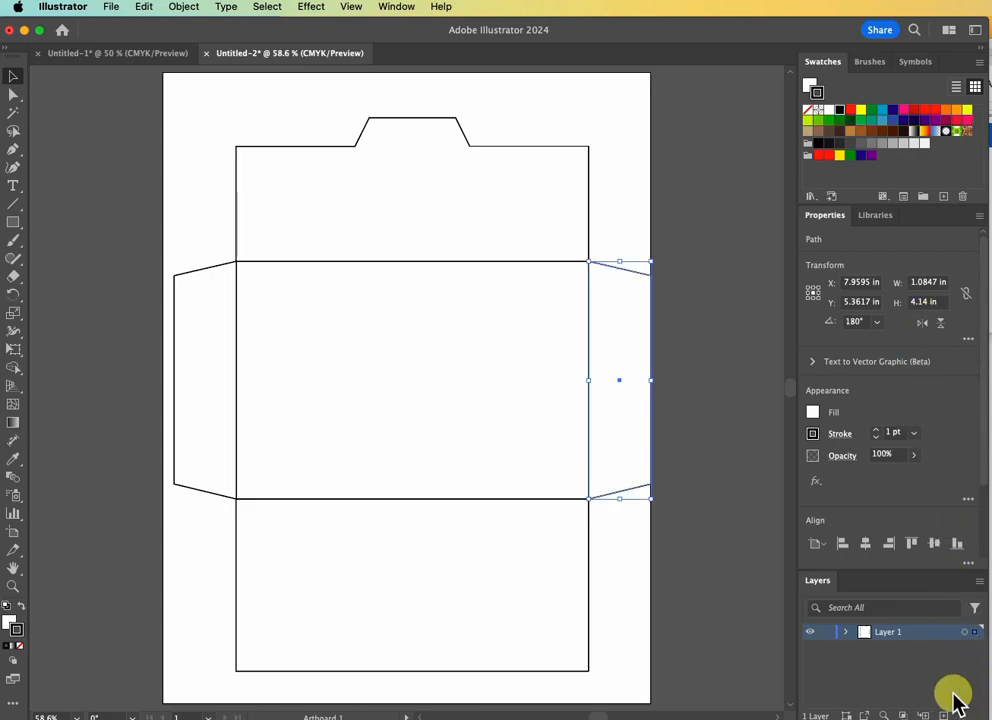
pyautogui.click(718, 507)
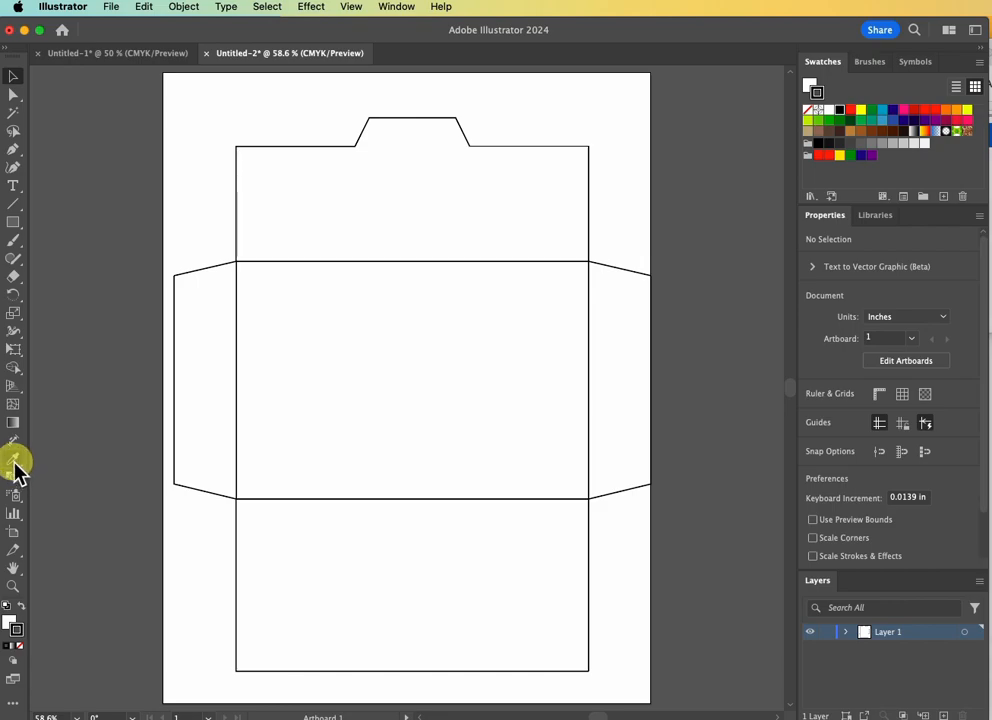
# Select all envelope panels and flaps and unite them into a single outline.
pyautogui.moveTo(17, 378); pyautogui.dragTo(58, 369)
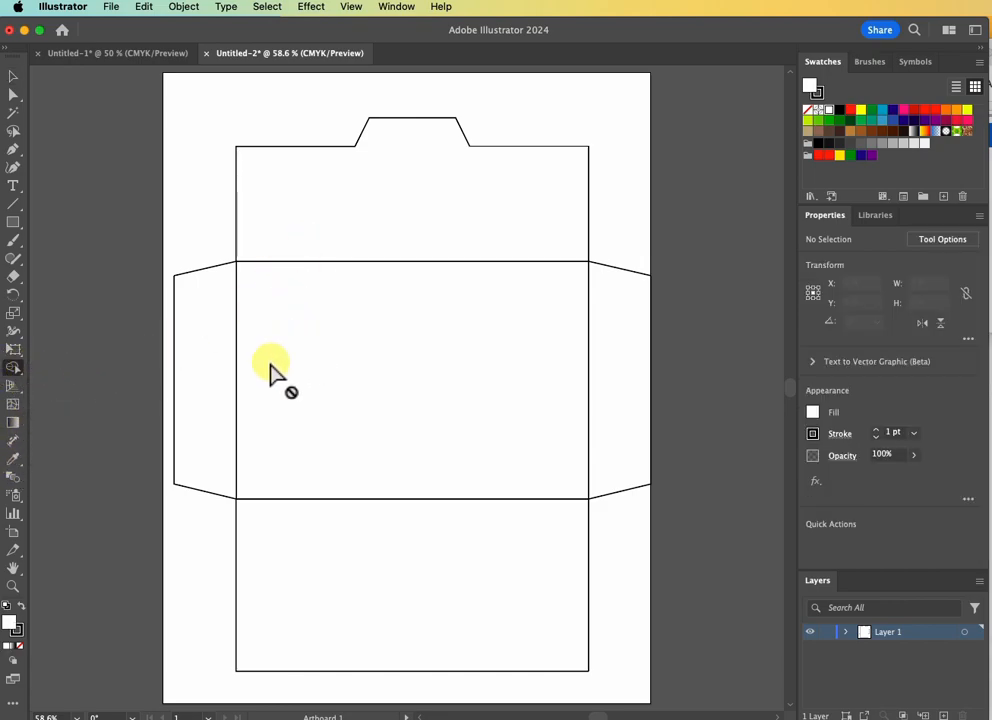
pyautogui.click(14, 77)
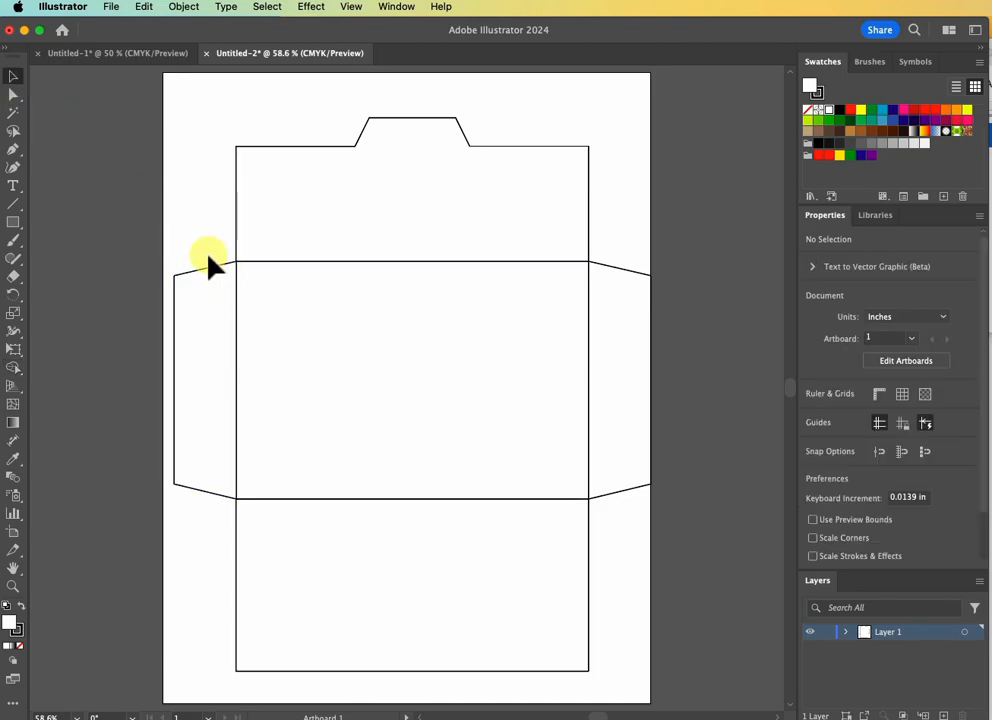
pyautogui.moveTo(195, 147); pyautogui.dragTo(697, 602)
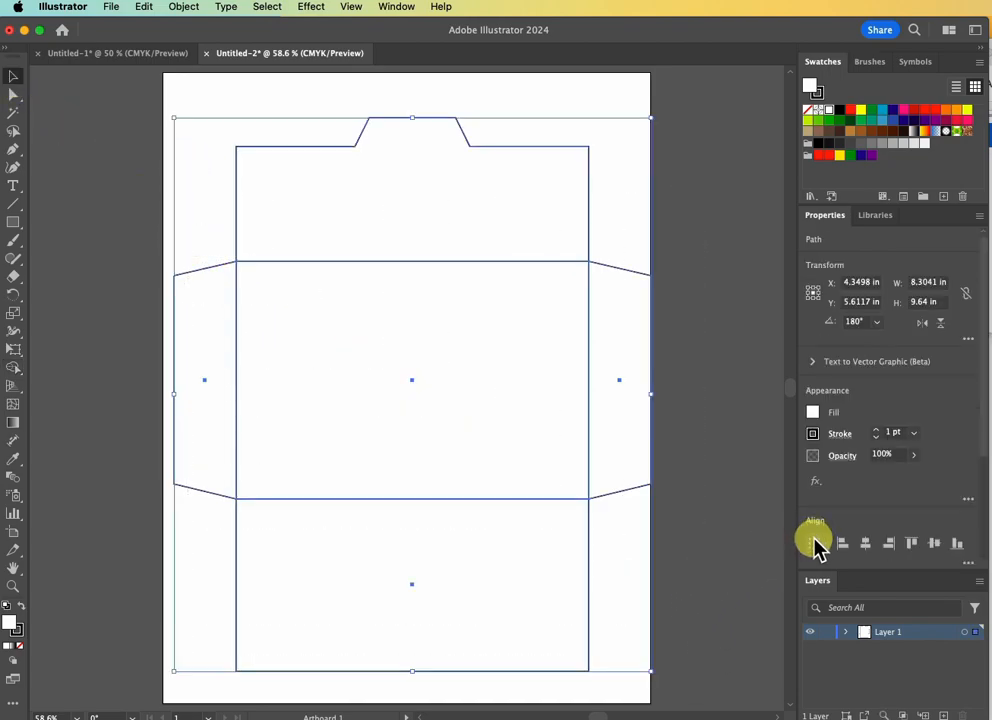
pyautogui.scroll(-4, 981, 505)
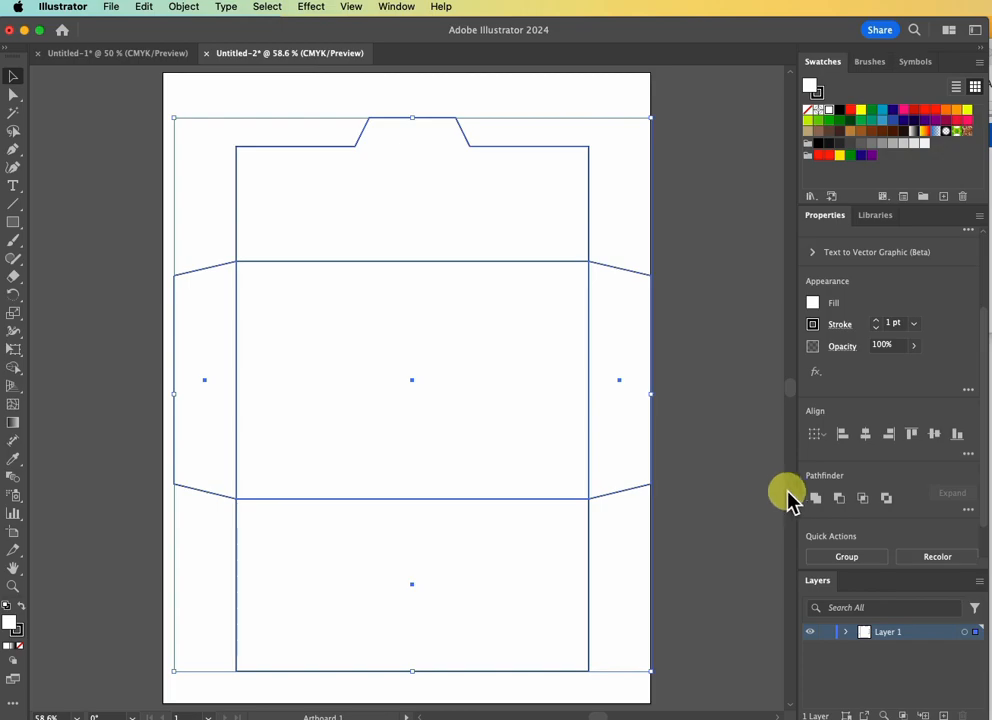
pyautogui.click(816, 498)
# Nudge the united envelope outline left and up until it sits roughly centred on the artboard.
pyautogui.press('Left')
pyautogui.press('Left')
pyautogui.press('Left')
pyautogui.press('Left')
pyautogui.press('Left')
pyautogui.press('Left')
pyautogui.press('Left')
pyautogui.press('Left')
pyautogui.press('Left')
pyautogui.press('Left')
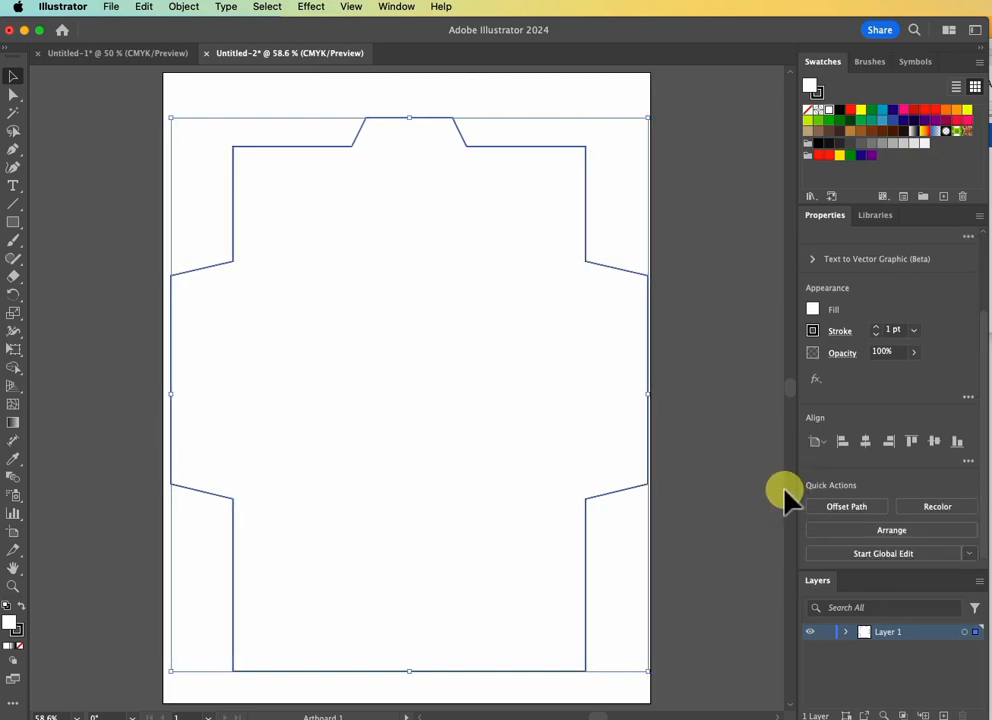
pyautogui.press('Left')
pyautogui.press('Left')
pyautogui.press('Up')
pyautogui.press('Up')
pyautogui.press('Up')
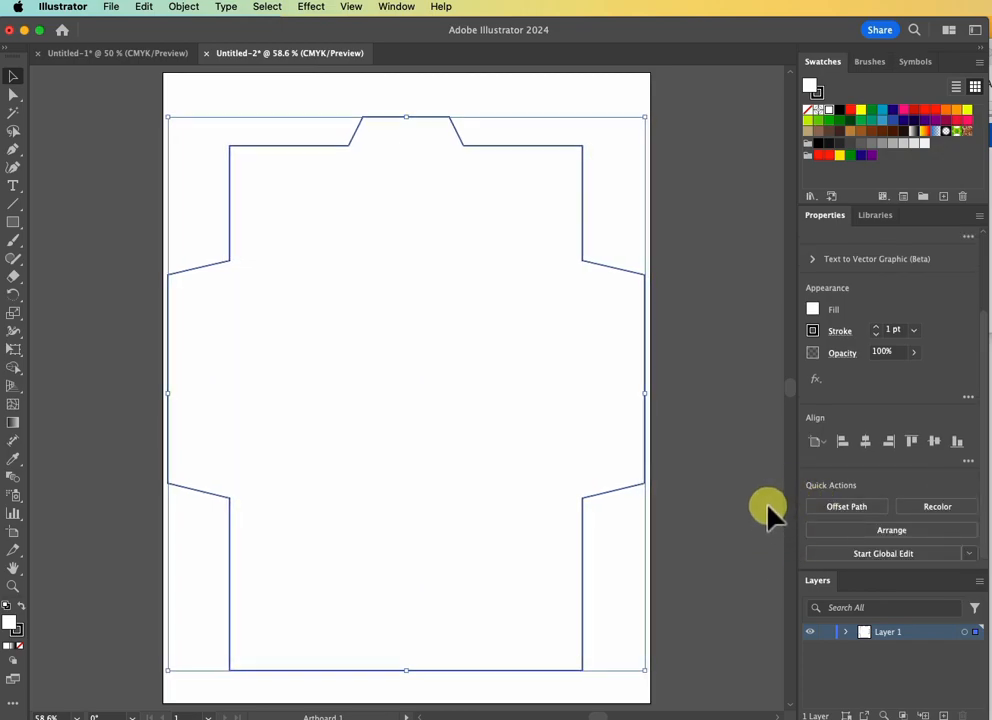
pyautogui.press('Up')
pyautogui.press('Up')
pyautogui.press('Up')
pyautogui.press('Up')
pyautogui.press('Up')
pyautogui.press('Up')
pyautogui.press('Up')
pyautogui.press('Up')
pyautogui.press('Up')
pyautogui.press('Up')
pyautogui.press('Up')
pyautogui.press('Up')
pyautogui.press('Up')
pyautogui.press('Up')
pyautogui.press('Up')
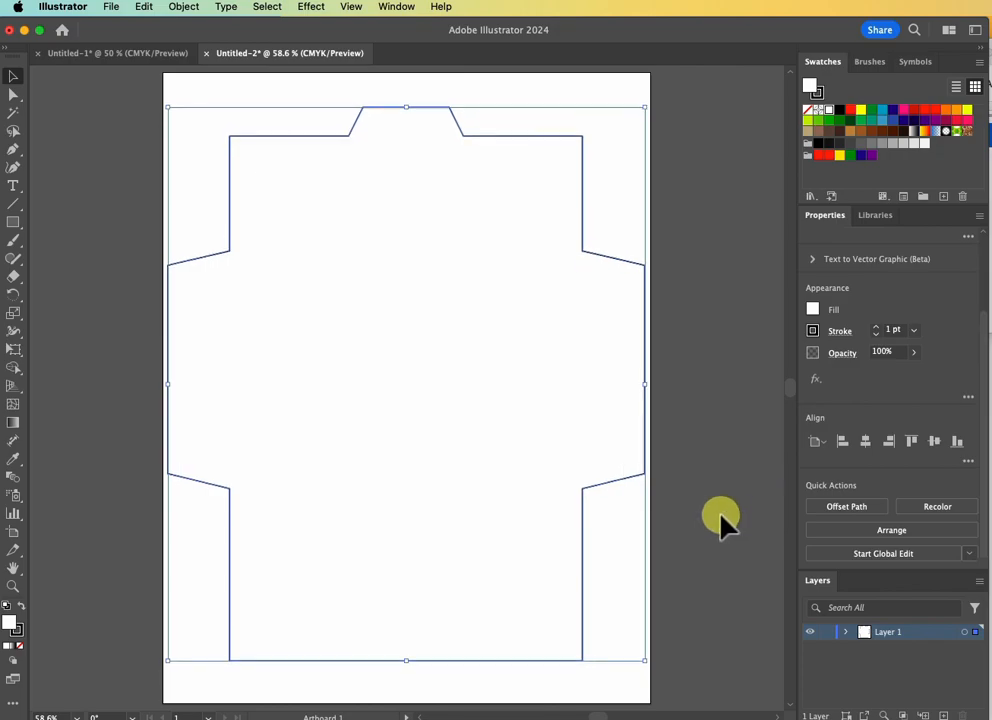
pyautogui.click(722, 520)
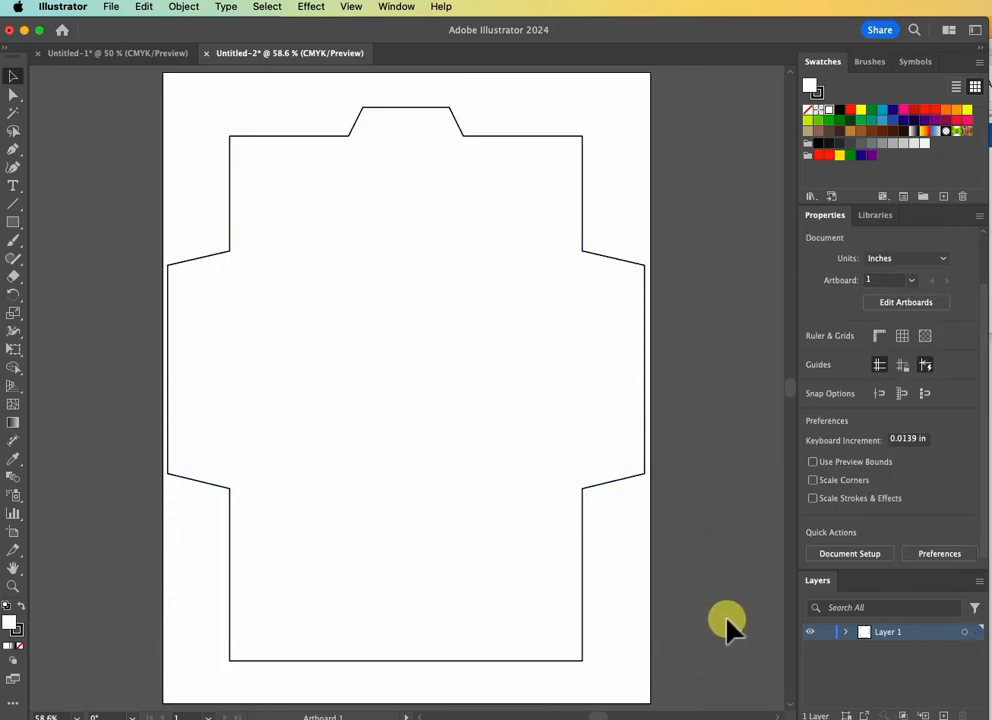
# Check the print dialog and its page setup for paper size, orientation and scaling, and close it without printing.
pyautogui.press('super+p')
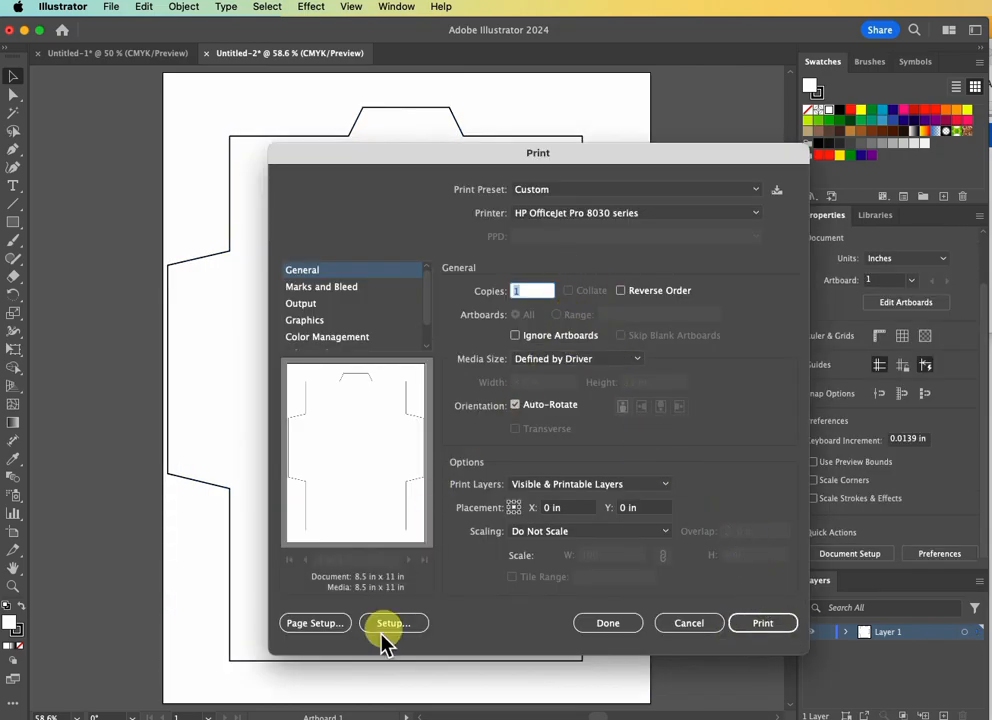
pyautogui.click(329, 626)
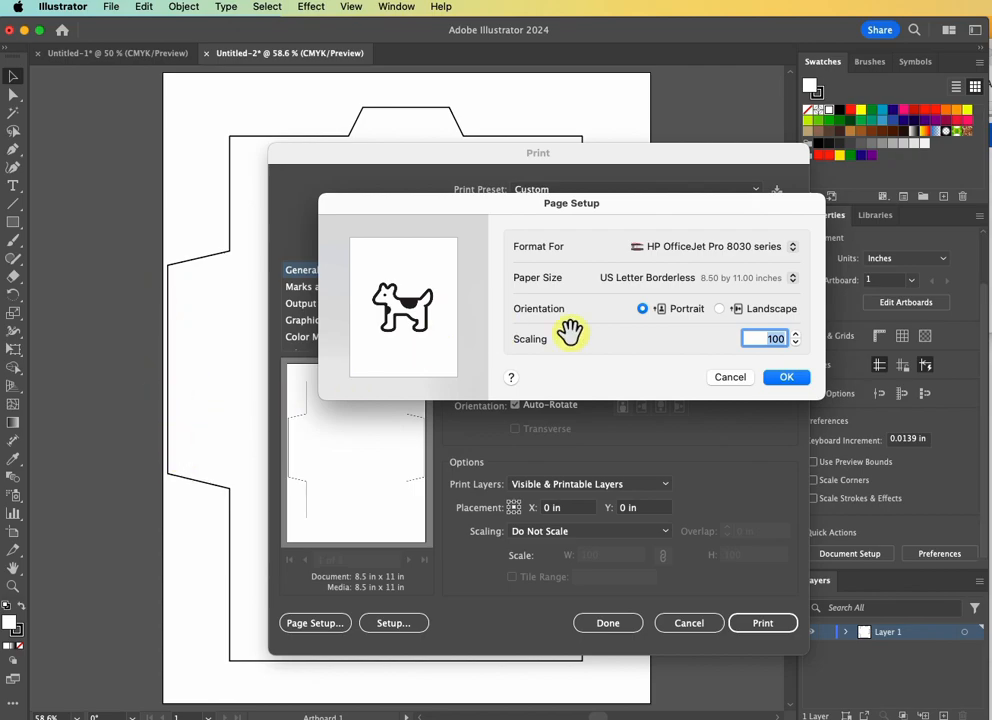
pyautogui.click(787, 377)
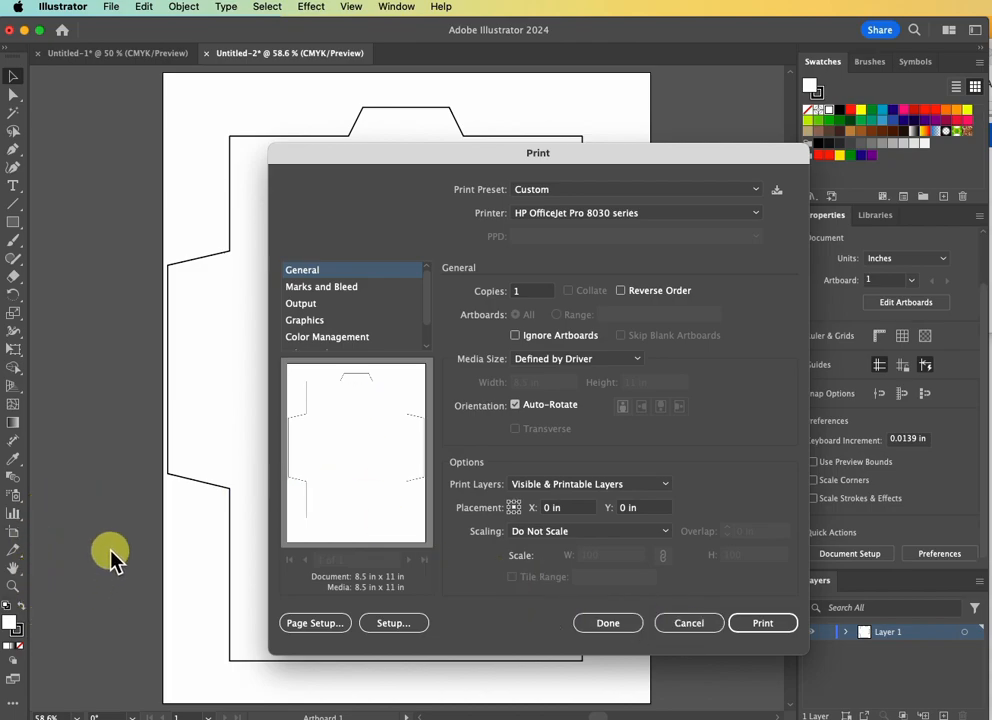
pyautogui.click(684, 626)
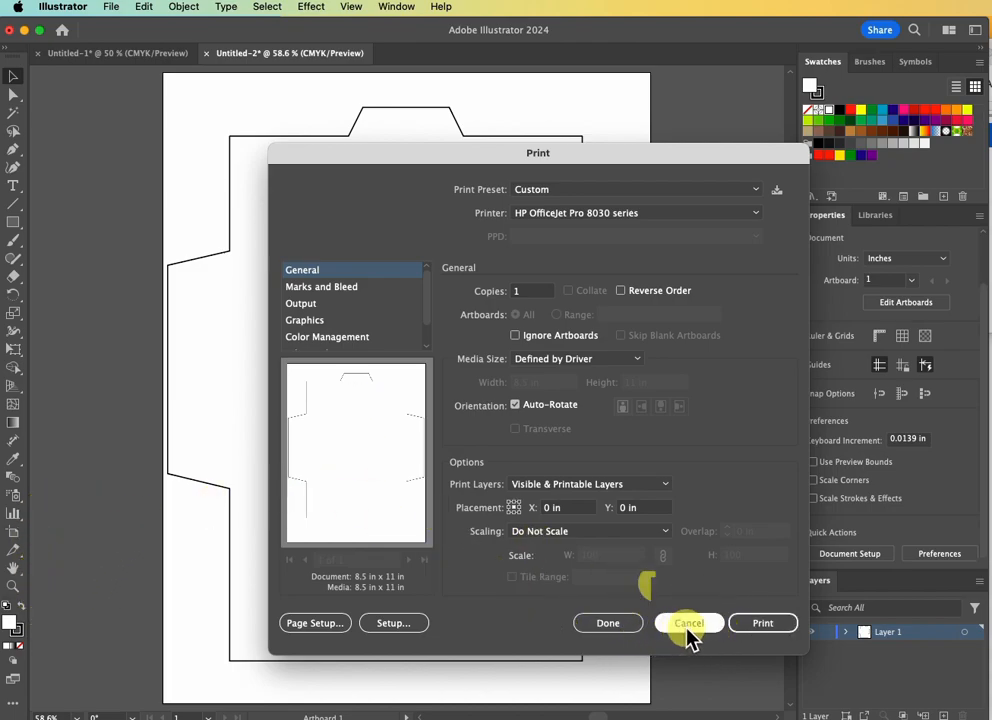